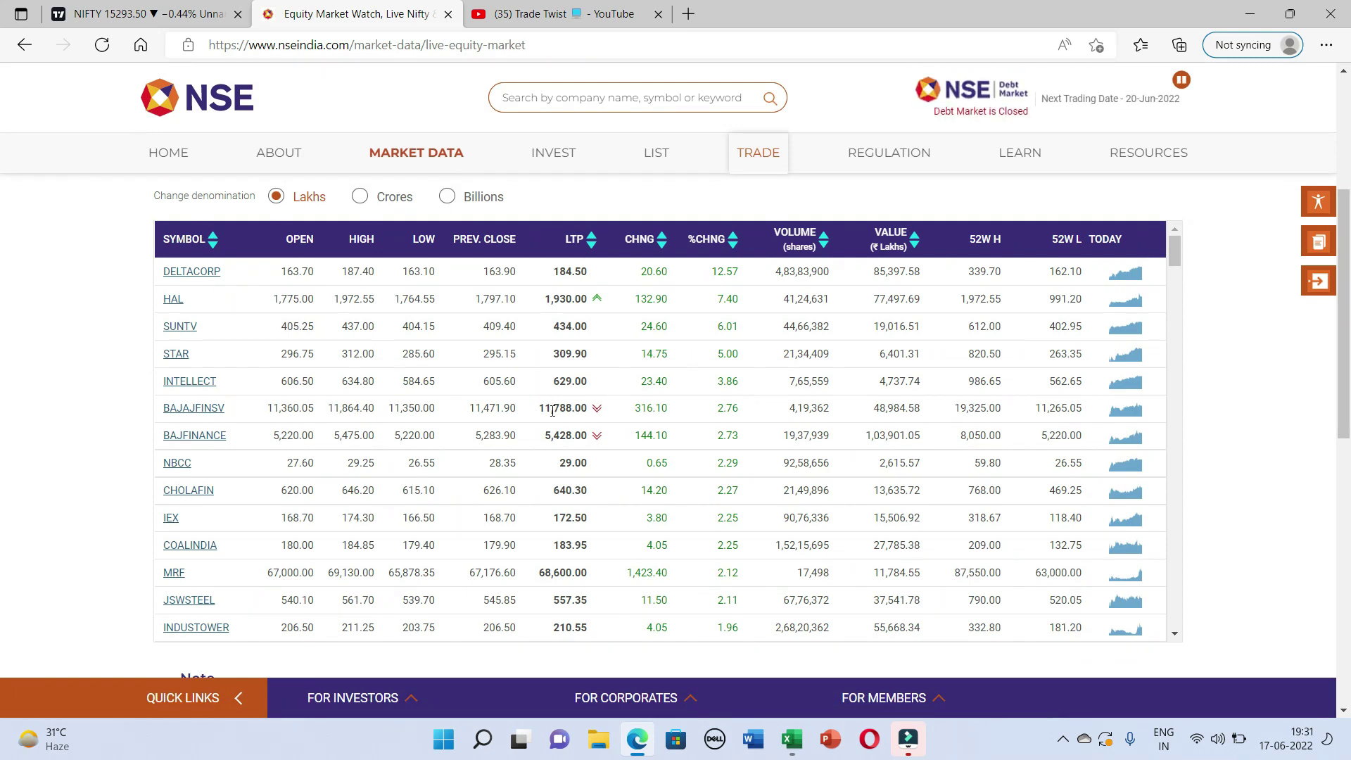
Switch to the MW-SECURITIES-IN-F&O-17-Jun-2022 workbook in Excel and include the FALSE rows in column J's filter.
scroll(552, 410, "up", 5)
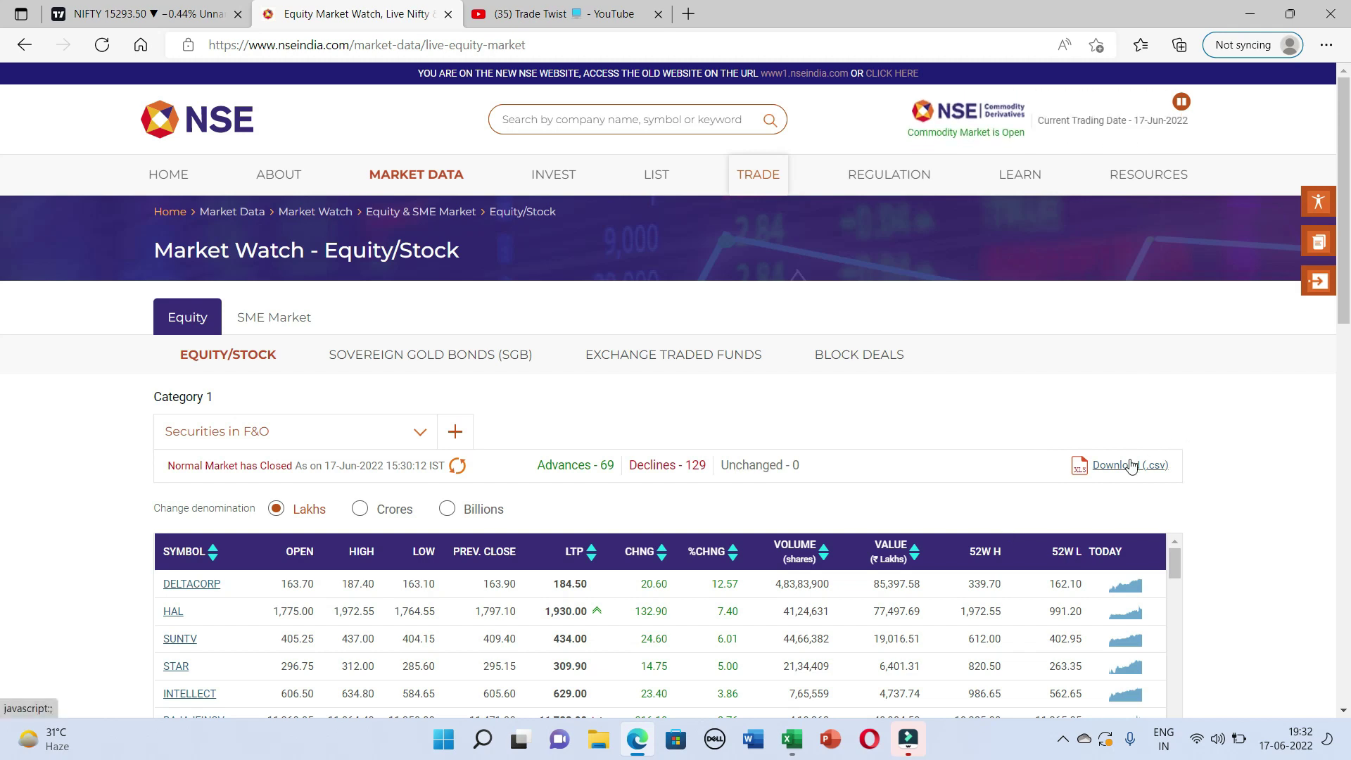
left_click(791, 738)
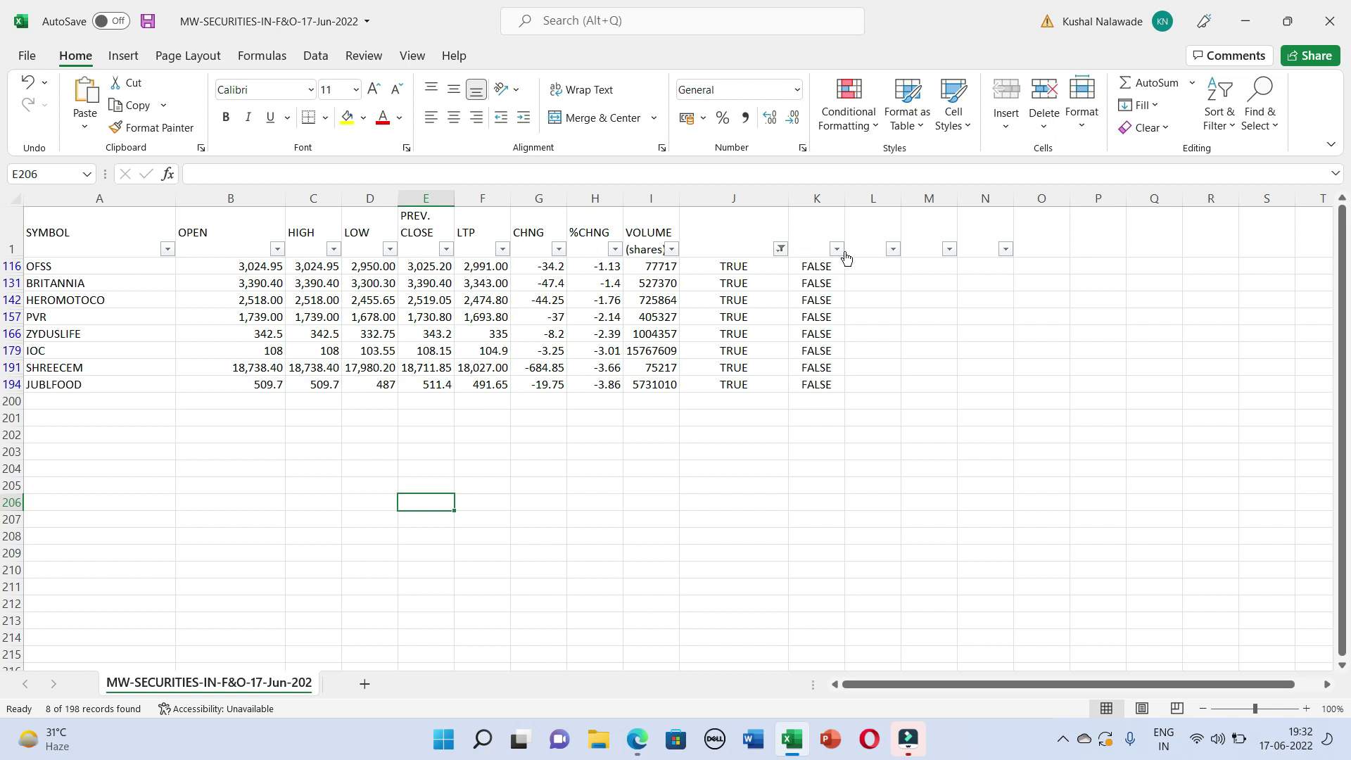
left_click(780, 249)
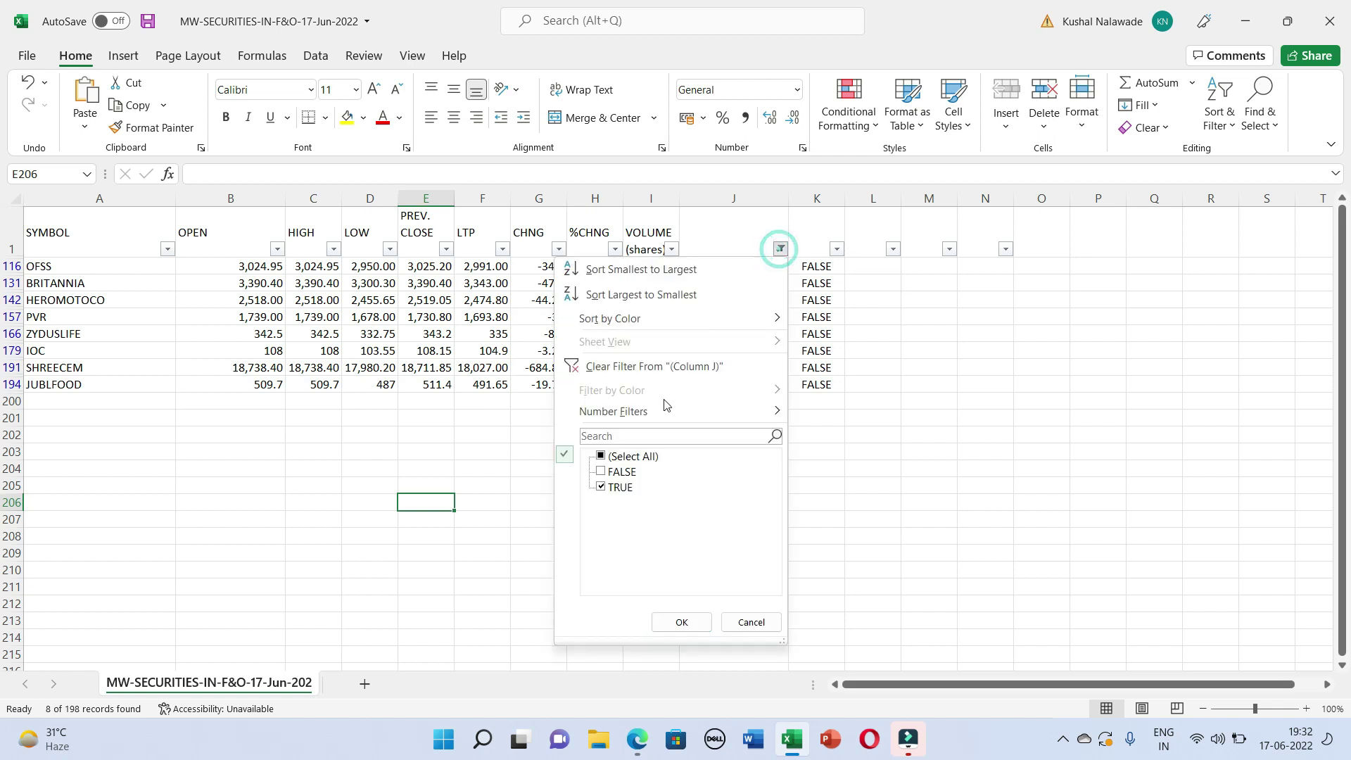
left_click(621, 471)
left_click(664, 623)
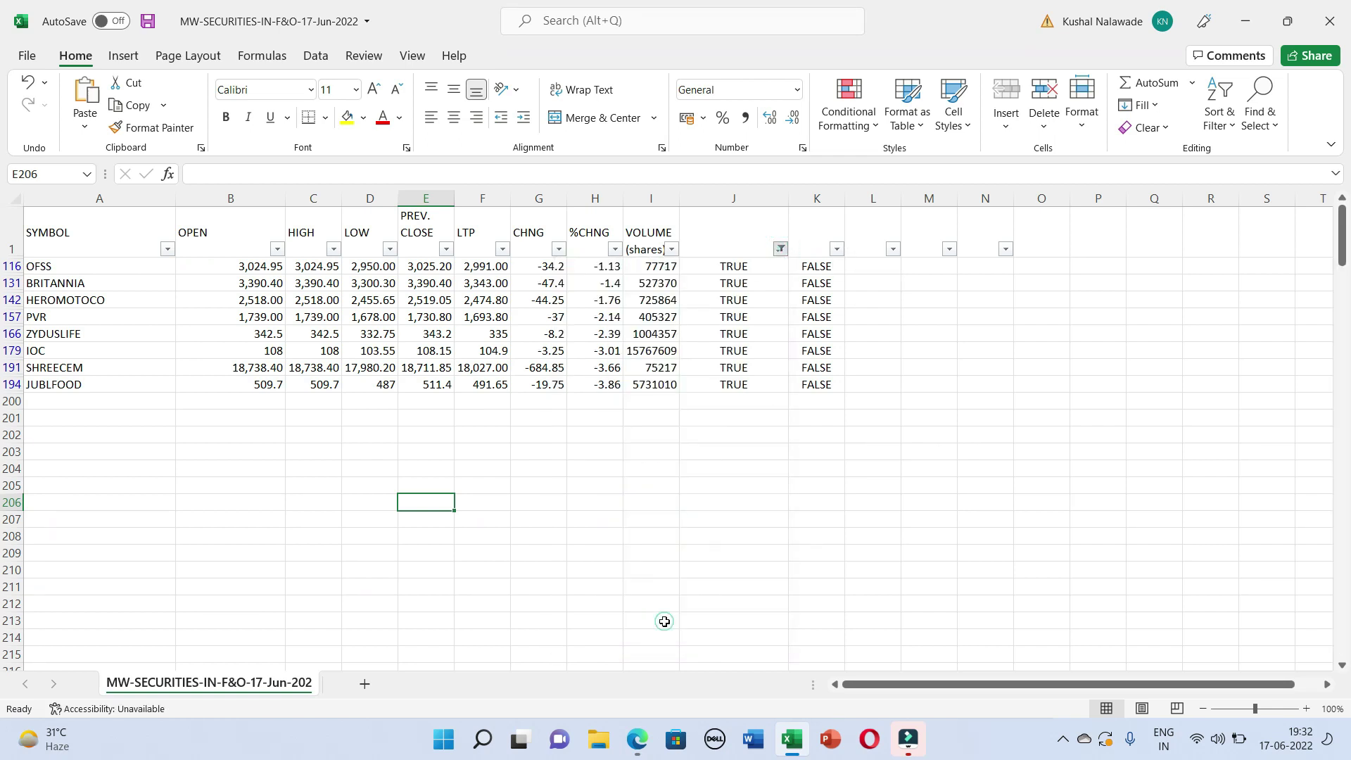
Fill columns J and K with the standard yellow color.
scroll(382, 553, "down", 20)
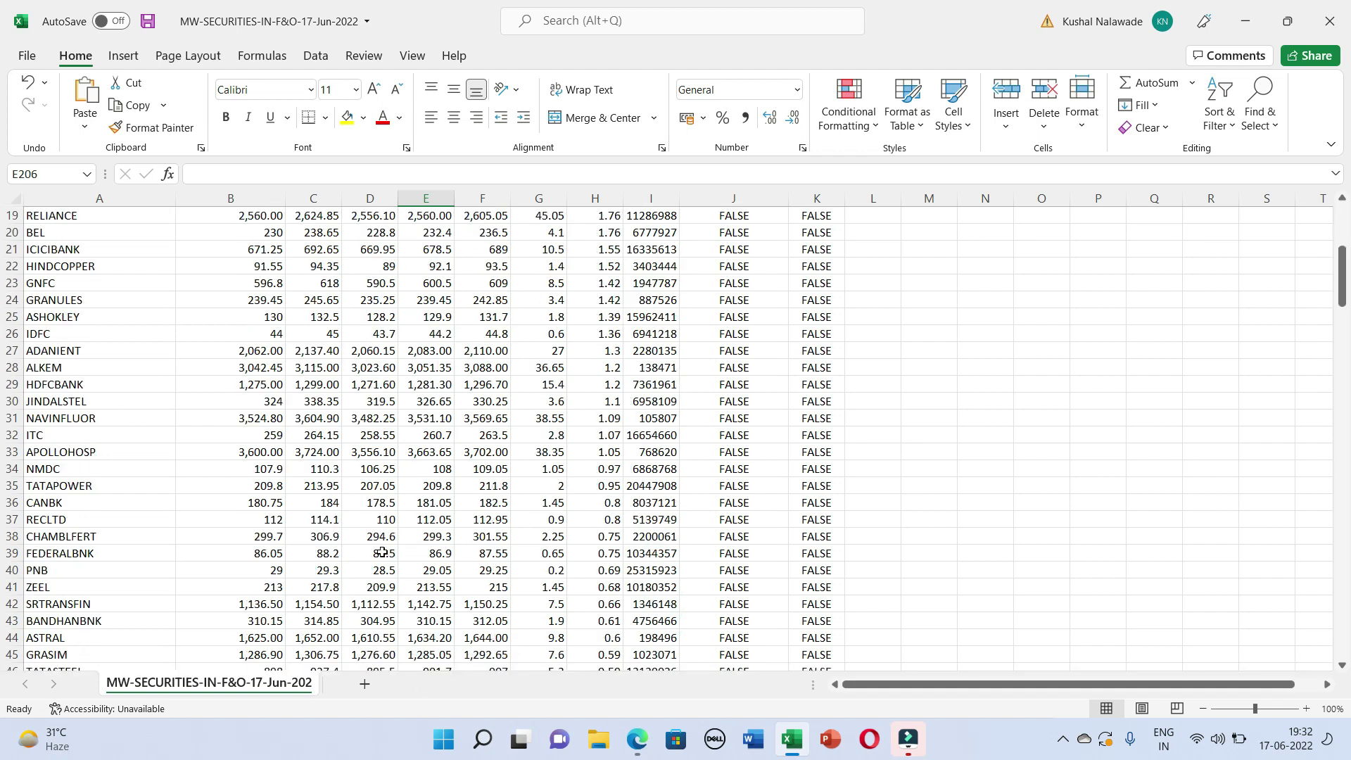
scroll(382, 553, "down", 8)
scroll(764, 309, "up", 20)
left_click_drag(733, 198, 816, 198)
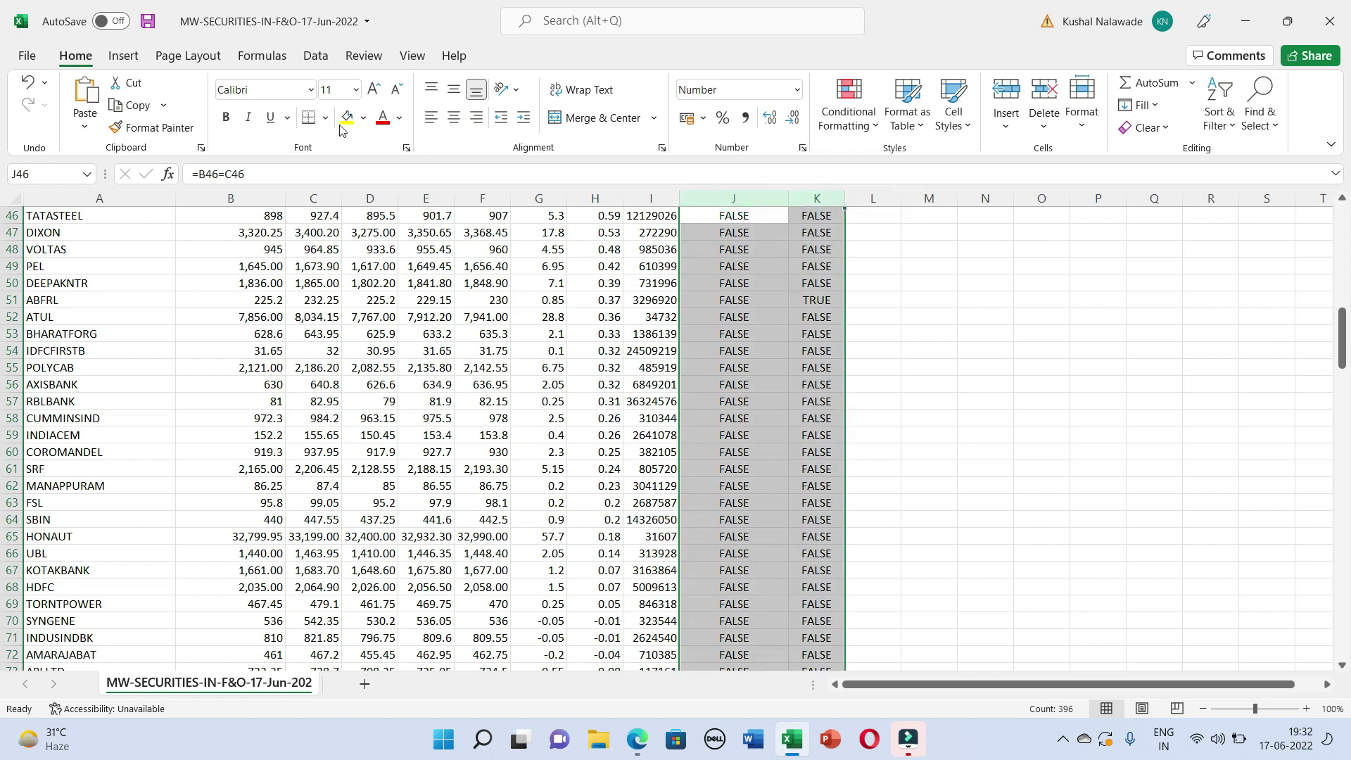
left_click(365, 118)
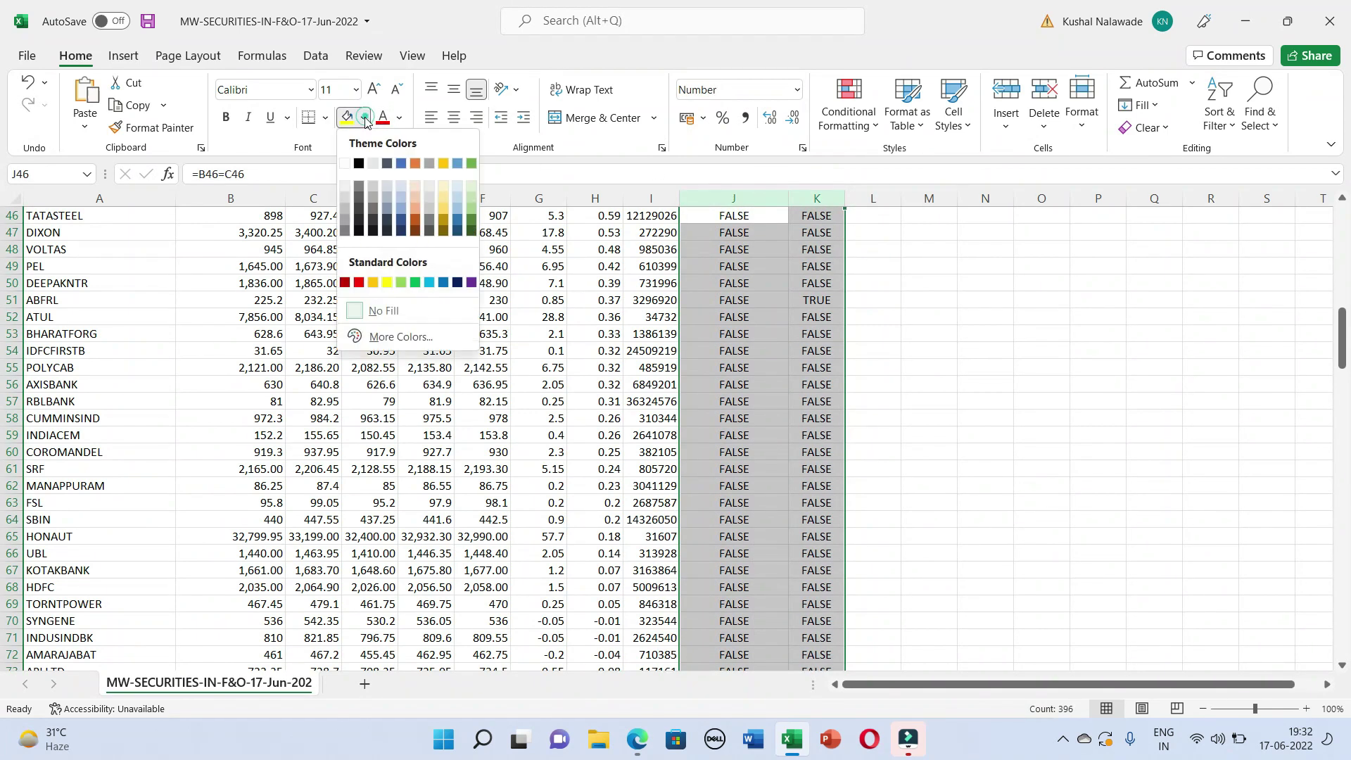
left_click(387, 283)
left_click(956, 345)
scroll(956, 343, "up", 4)
scroll(956, 342, "up", 11)
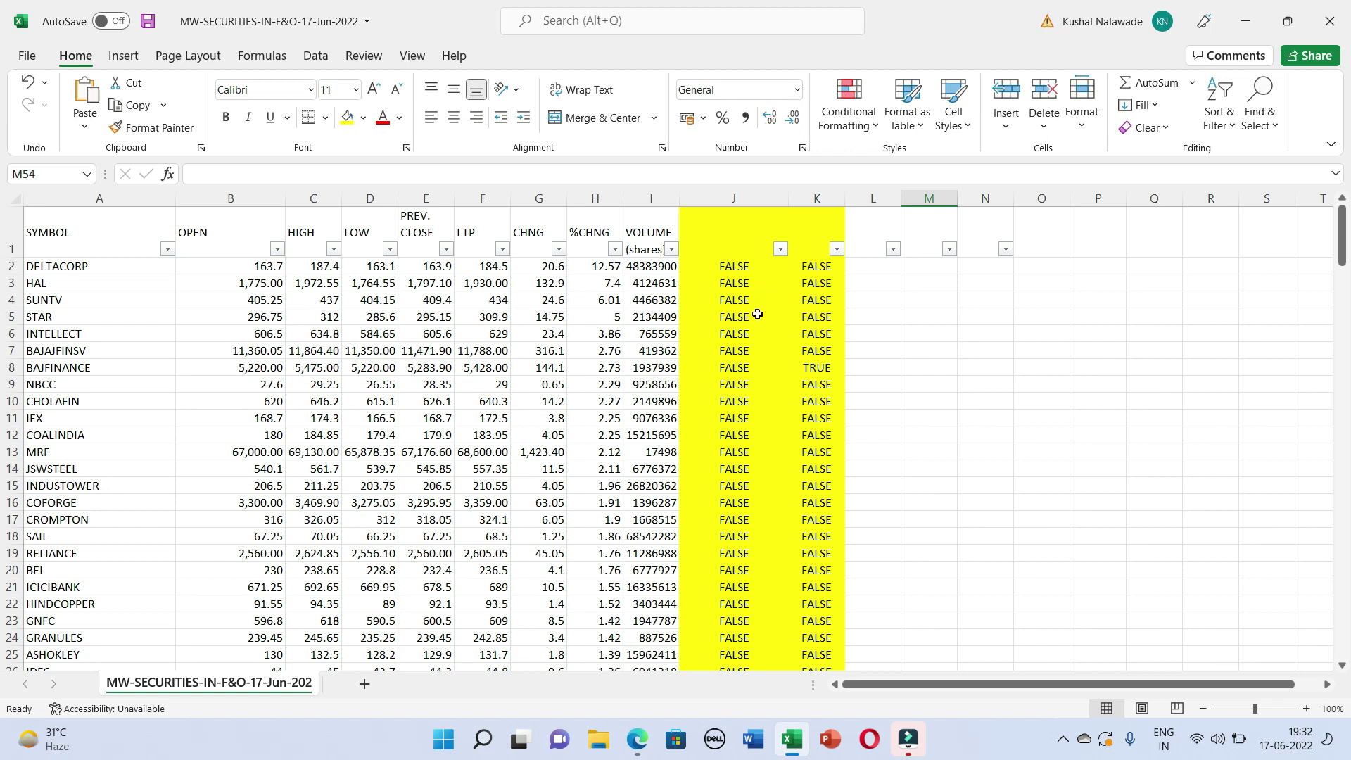
Clear the existing contents of columns J and K, keeping their yellow fill.
scroll(756, 314, "down", 13)
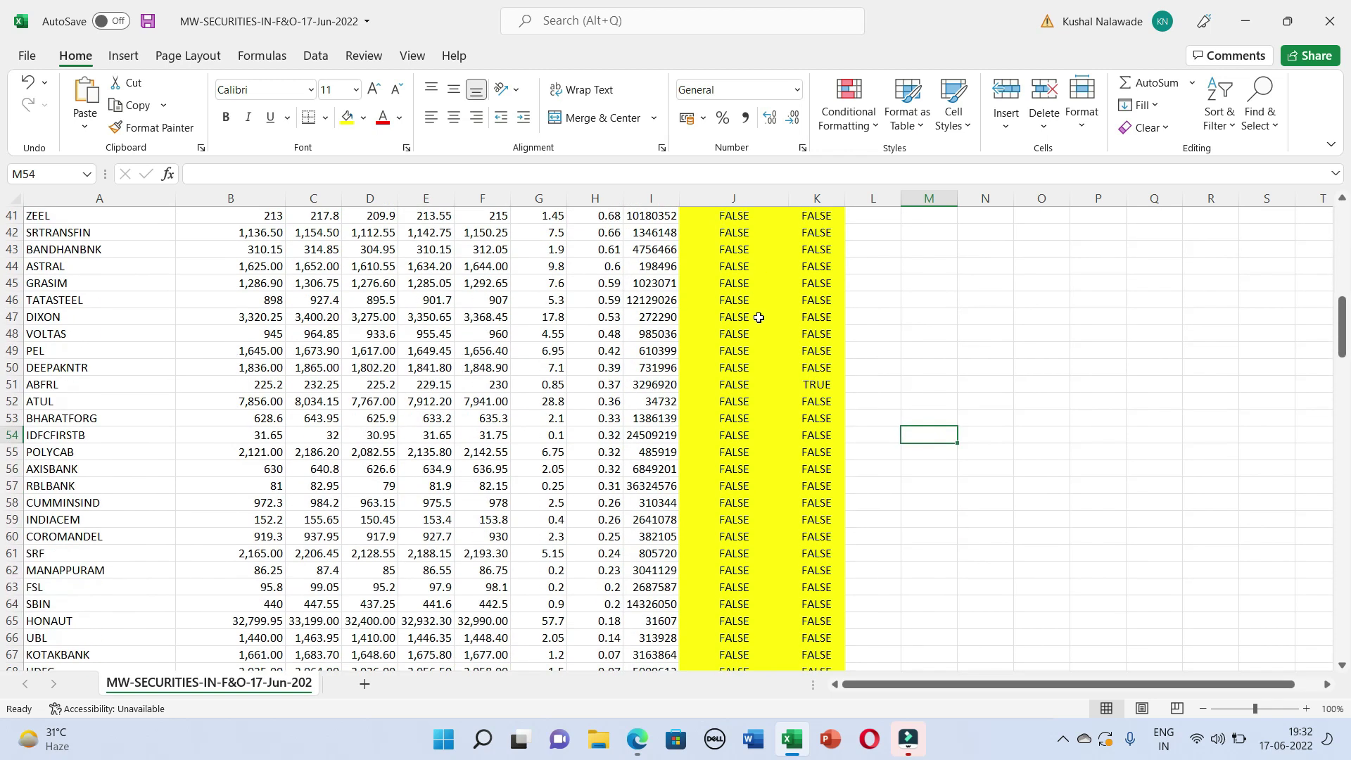
scroll(758, 317, "up", 13)
left_click_drag(721, 188, 816, 199)
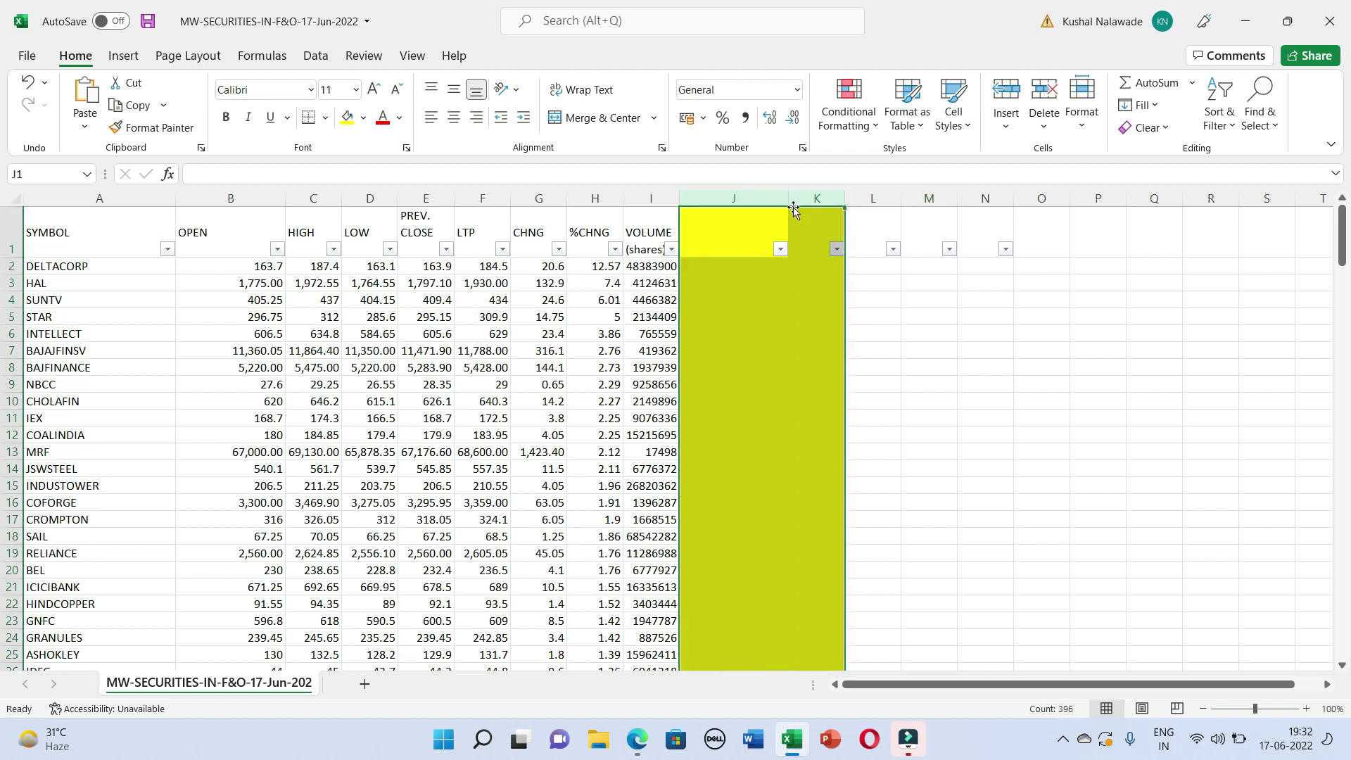
left_click(1087, 534)
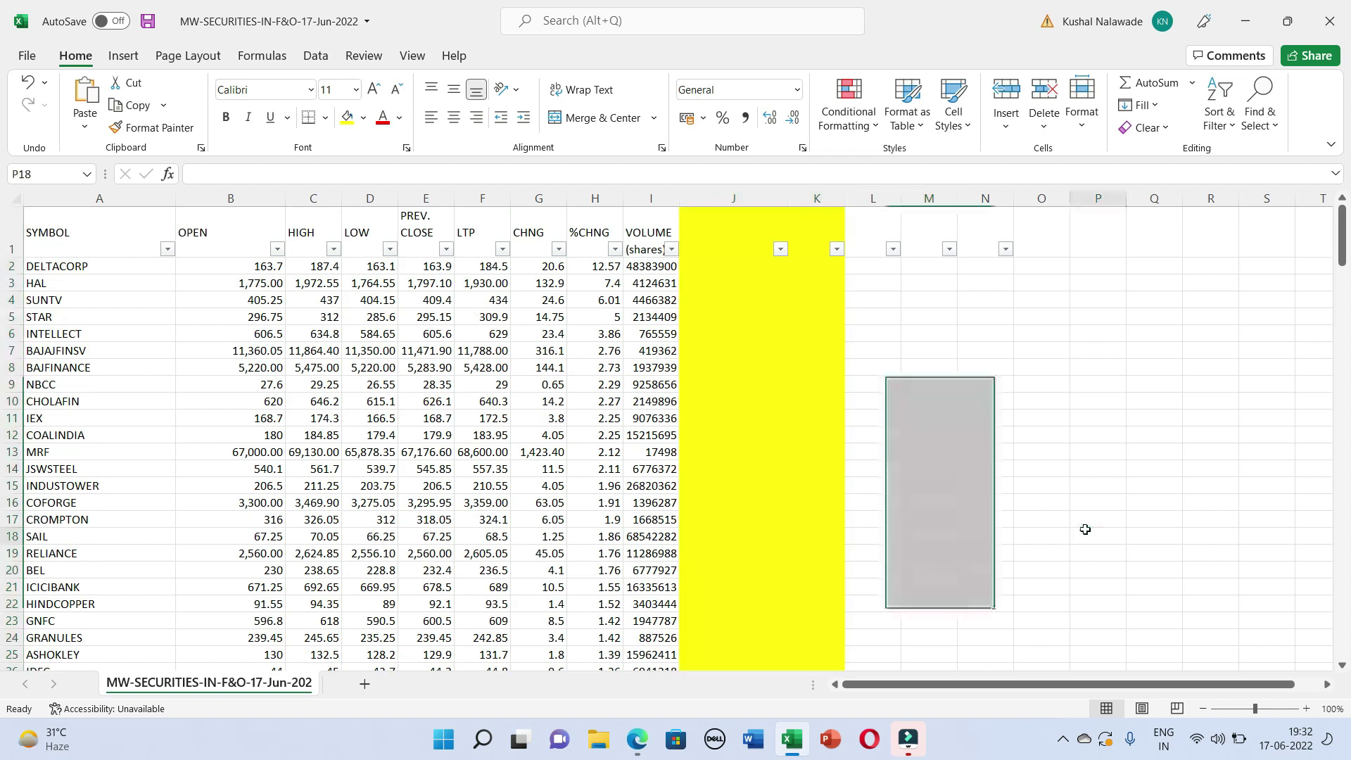
Enter the formula =B2=C2 in cell J2 to compare the open price with the high.
double_click(727, 266)
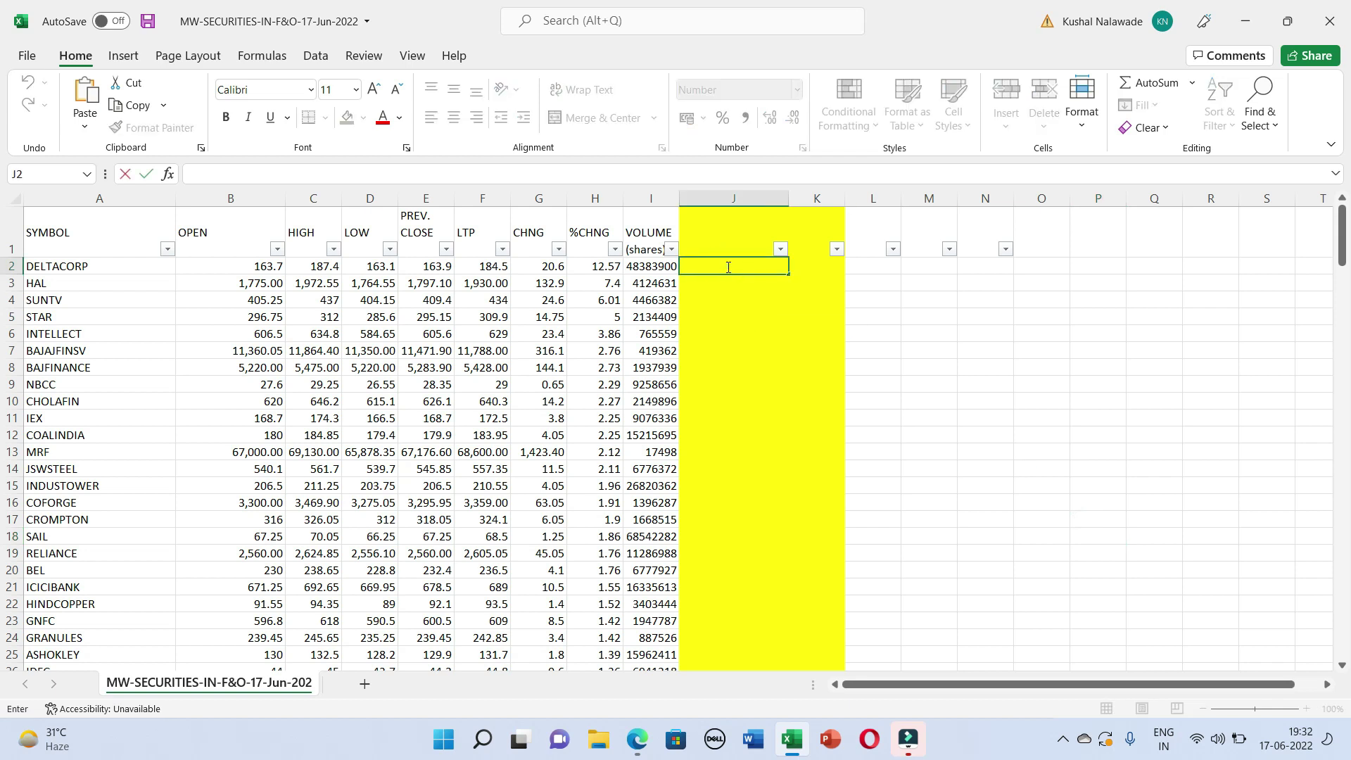
type("=")
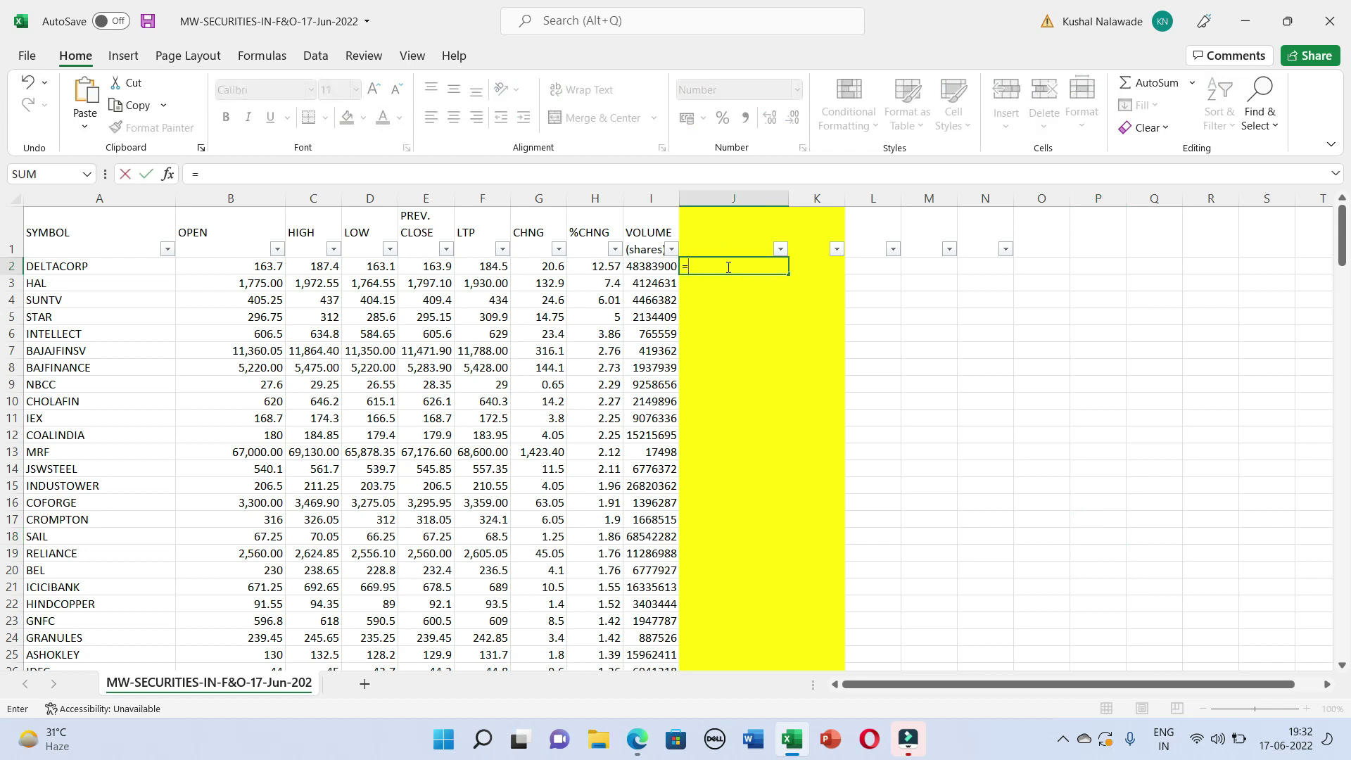
left_click(243, 268)
type("=")
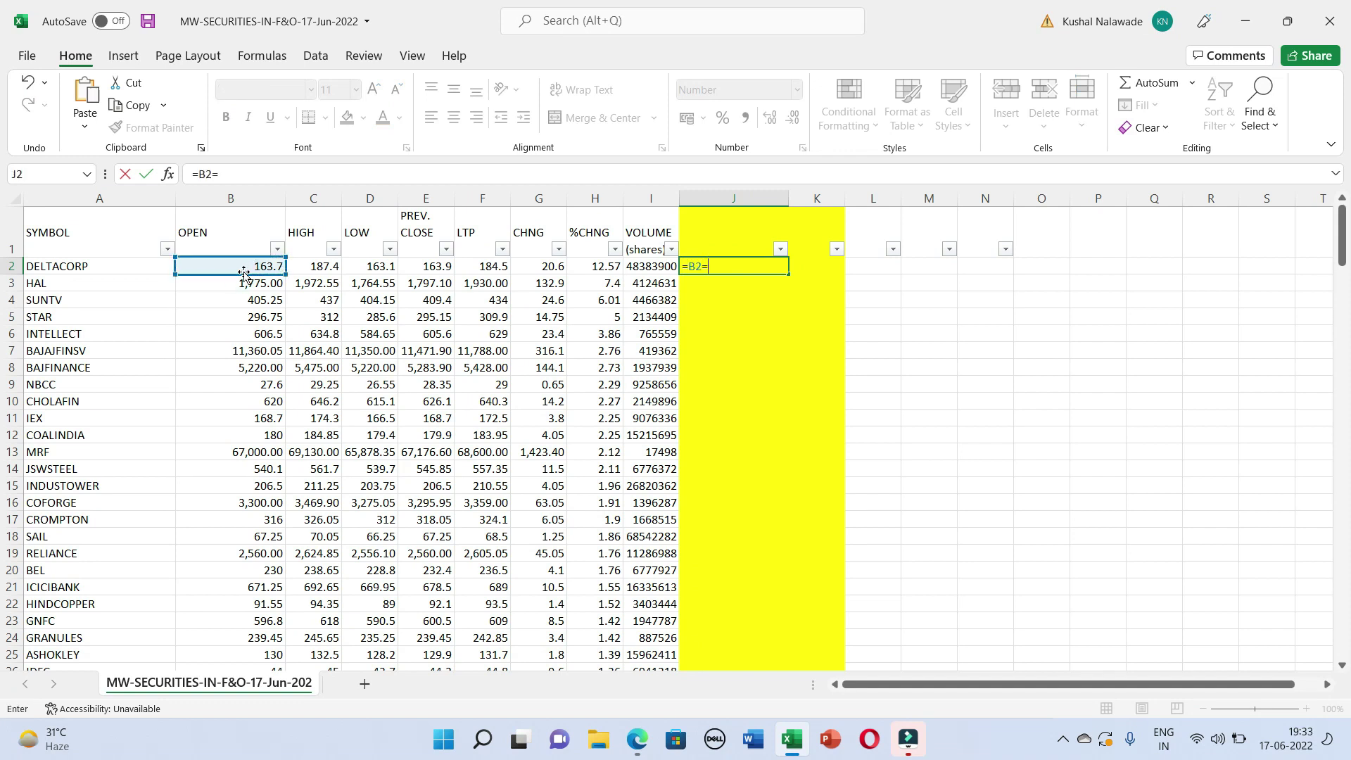
left_click(318, 271)
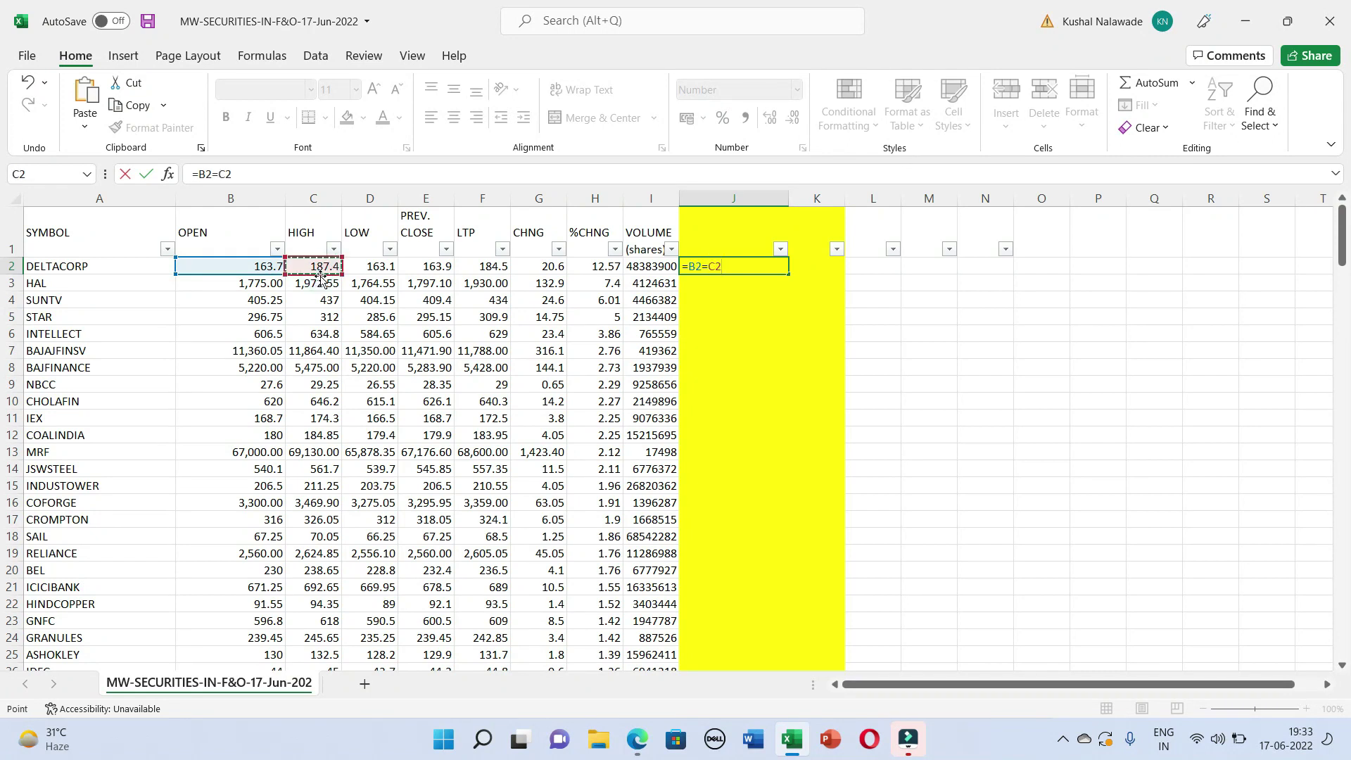
key("Return")
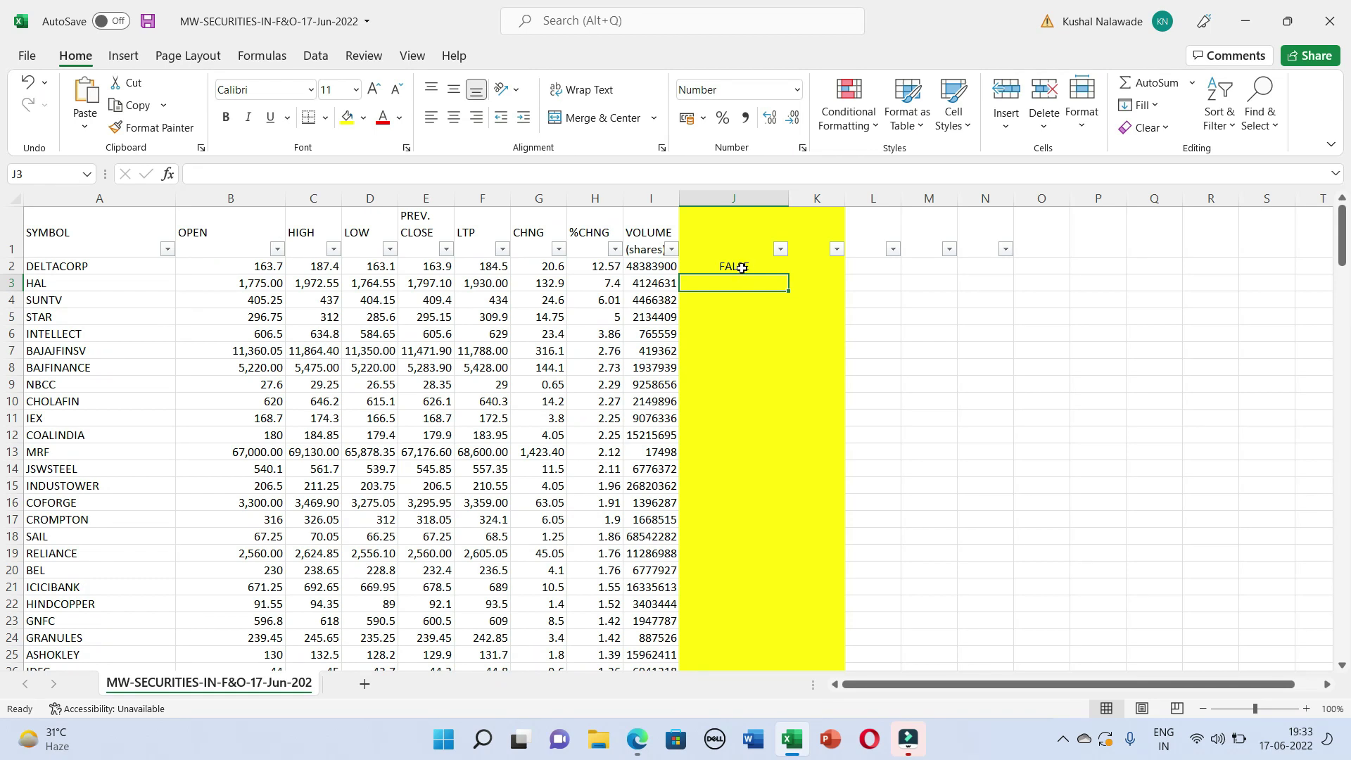
Enter the formula =B2=D2 in cell K2 to compare the open price with the low.
left_click(822, 271)
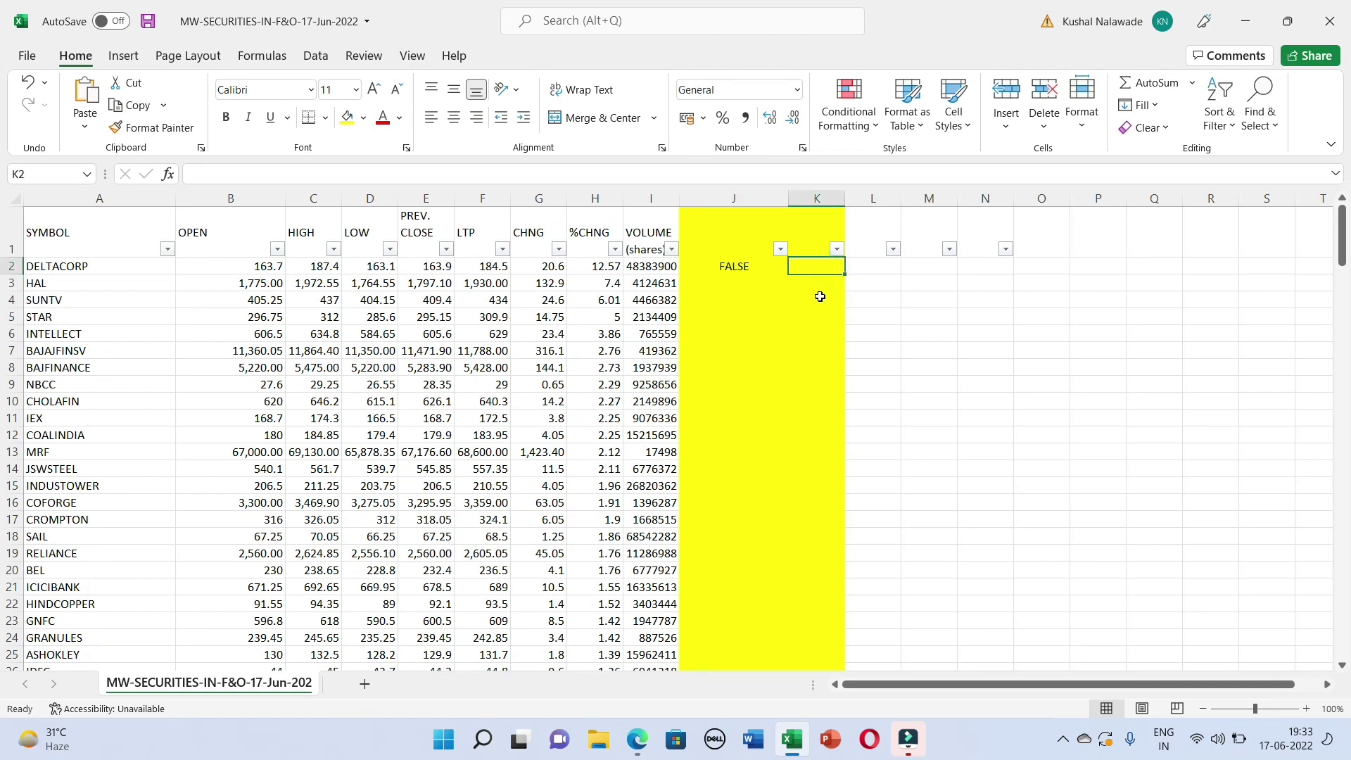
type("=")
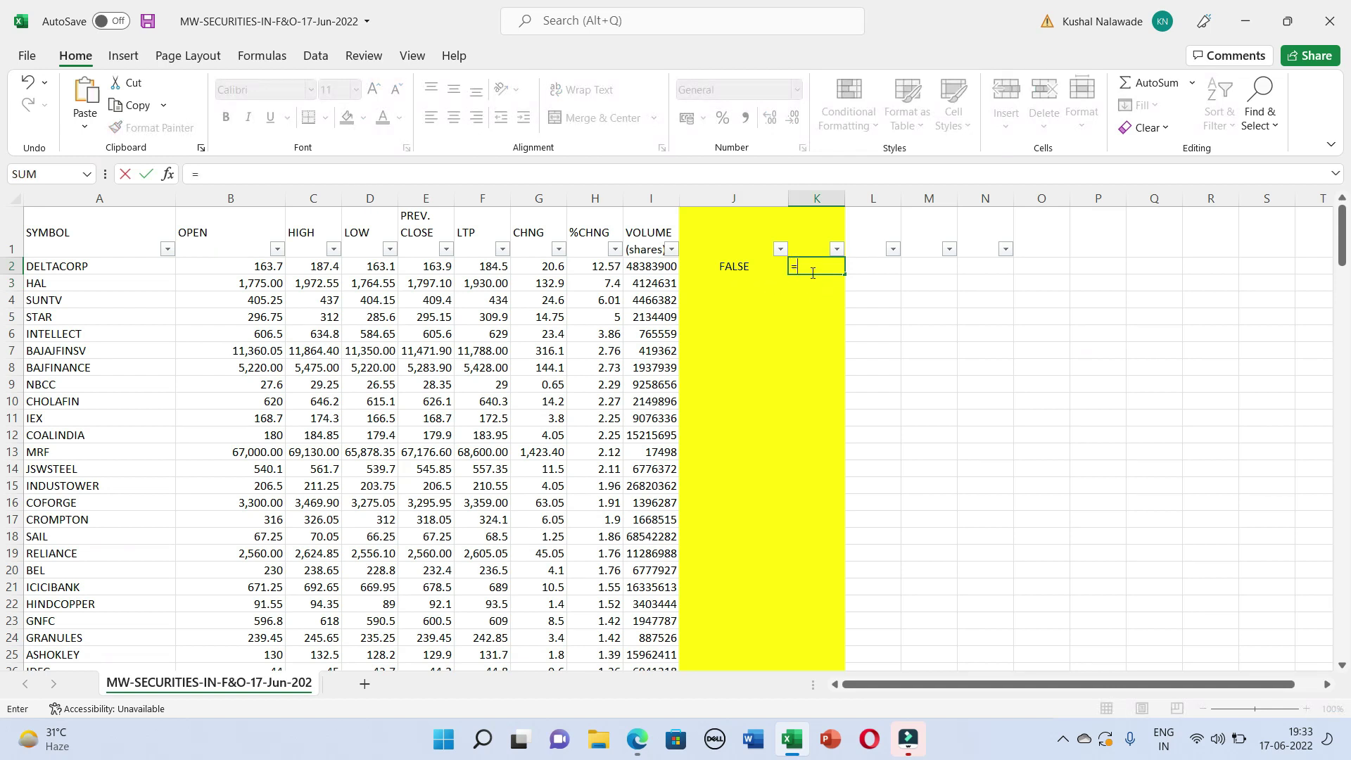
left_click(226, 273)
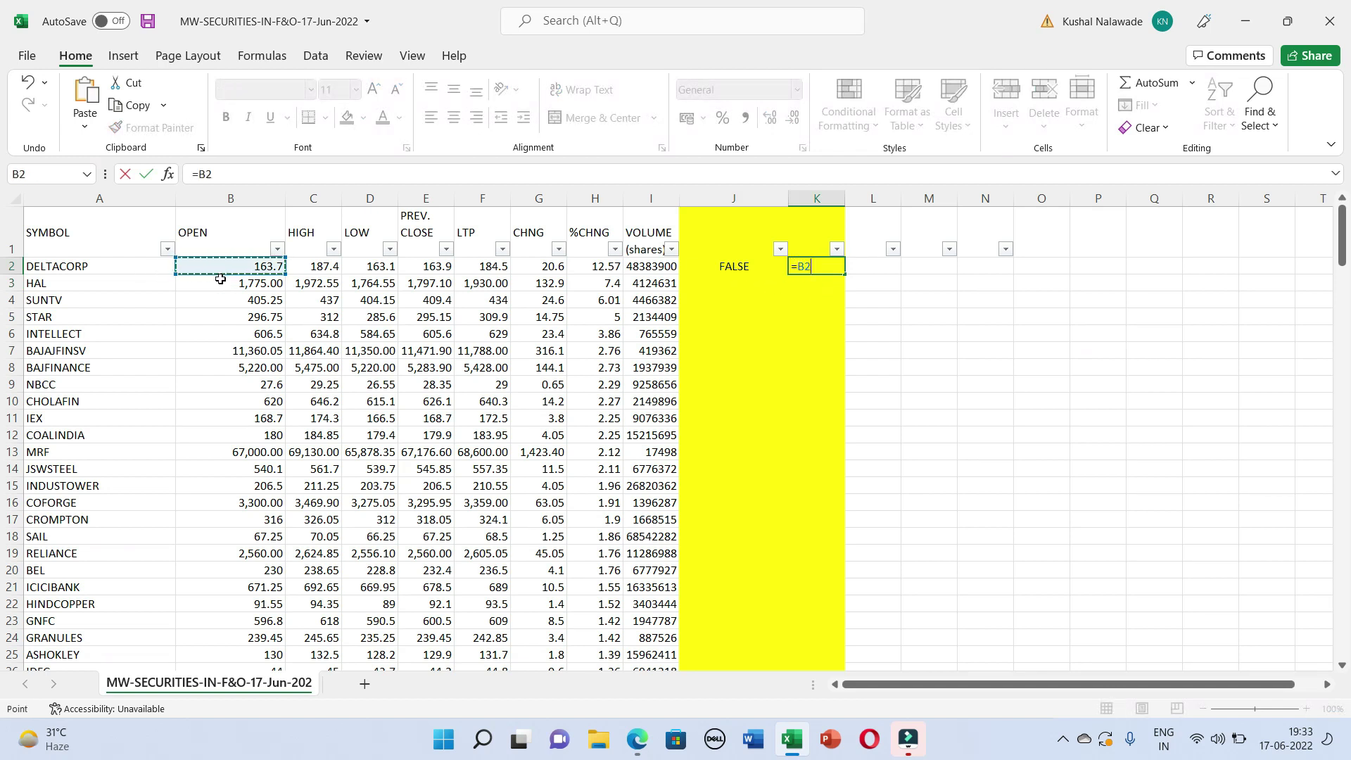
type("=")
left_click(380, 275)
key("Return")
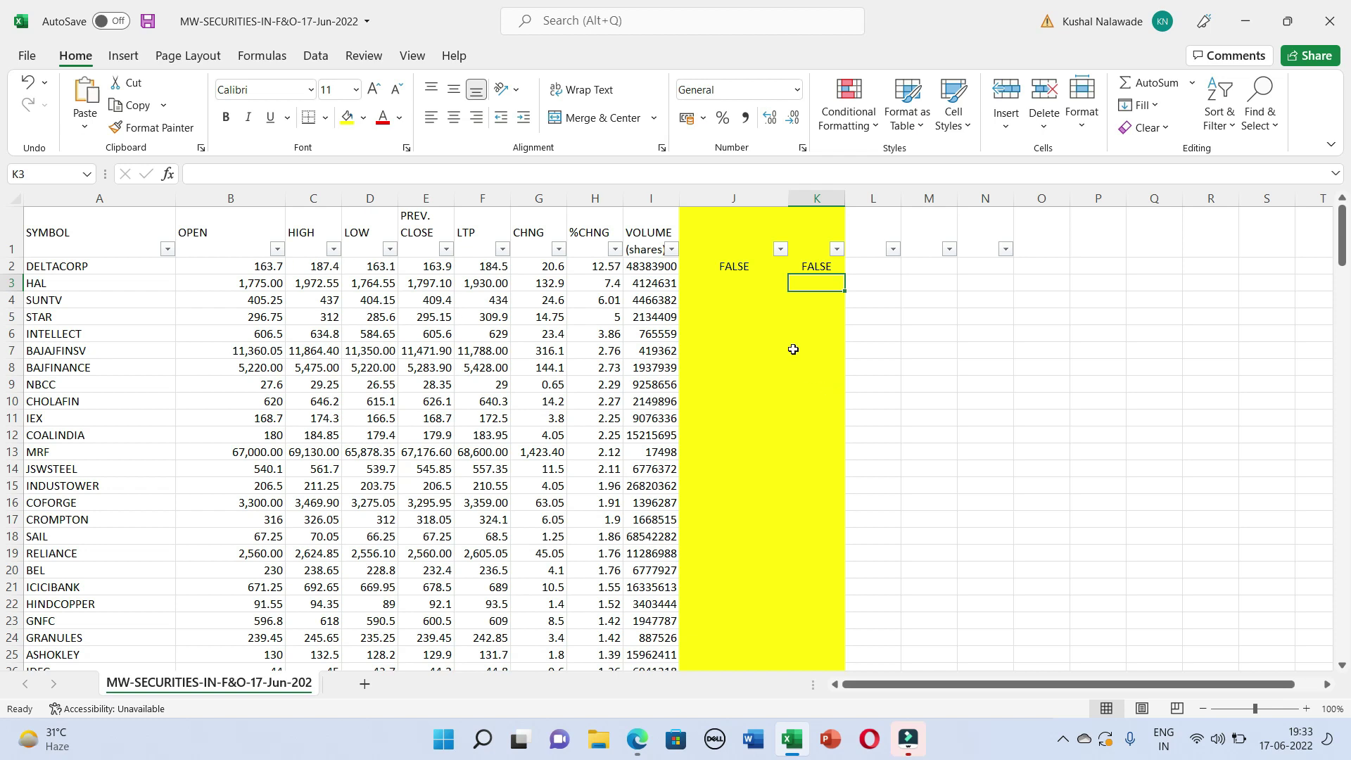
Copy the J2 and K2 formulas down both columns to the last stock row.
left_click_drag(749, 271, 766, 492)
scroll(1052, 546, "up", 20)
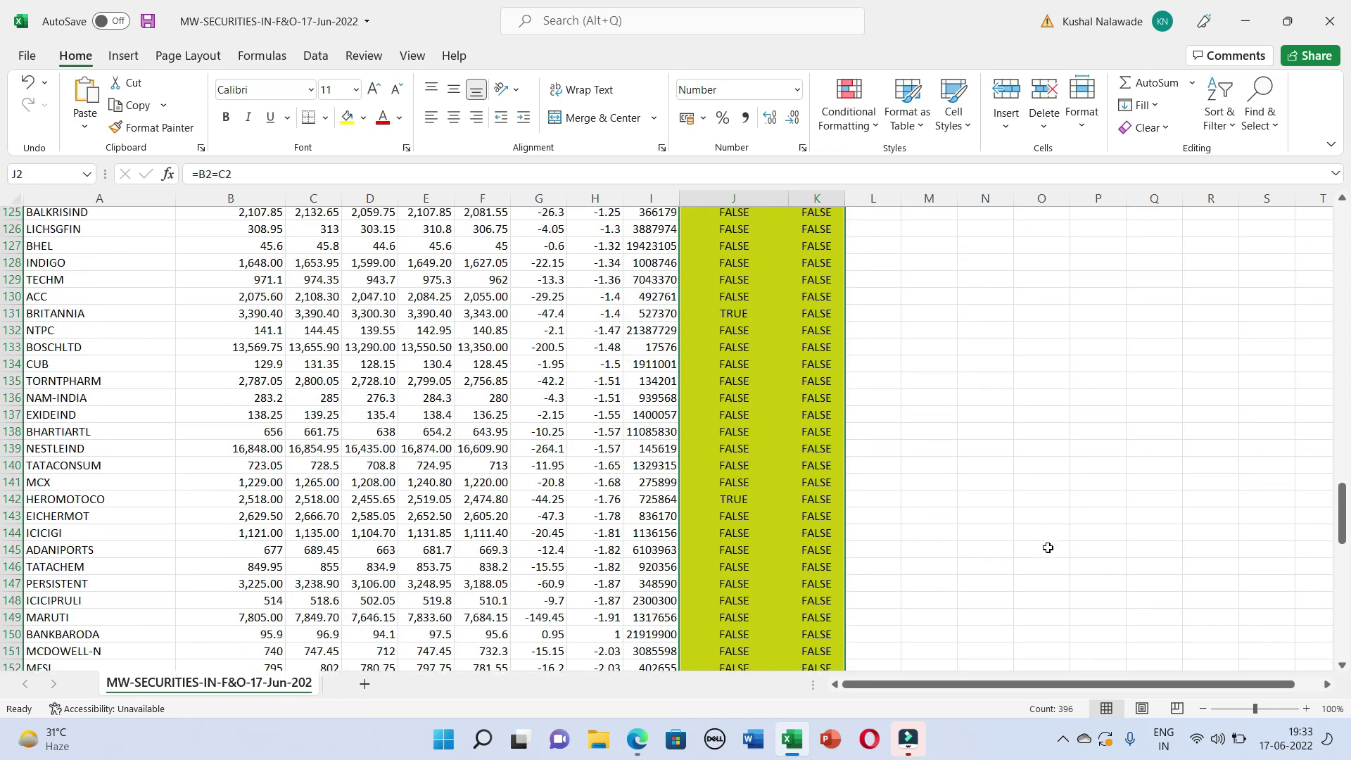
scroll(698, 437, "up", 20)
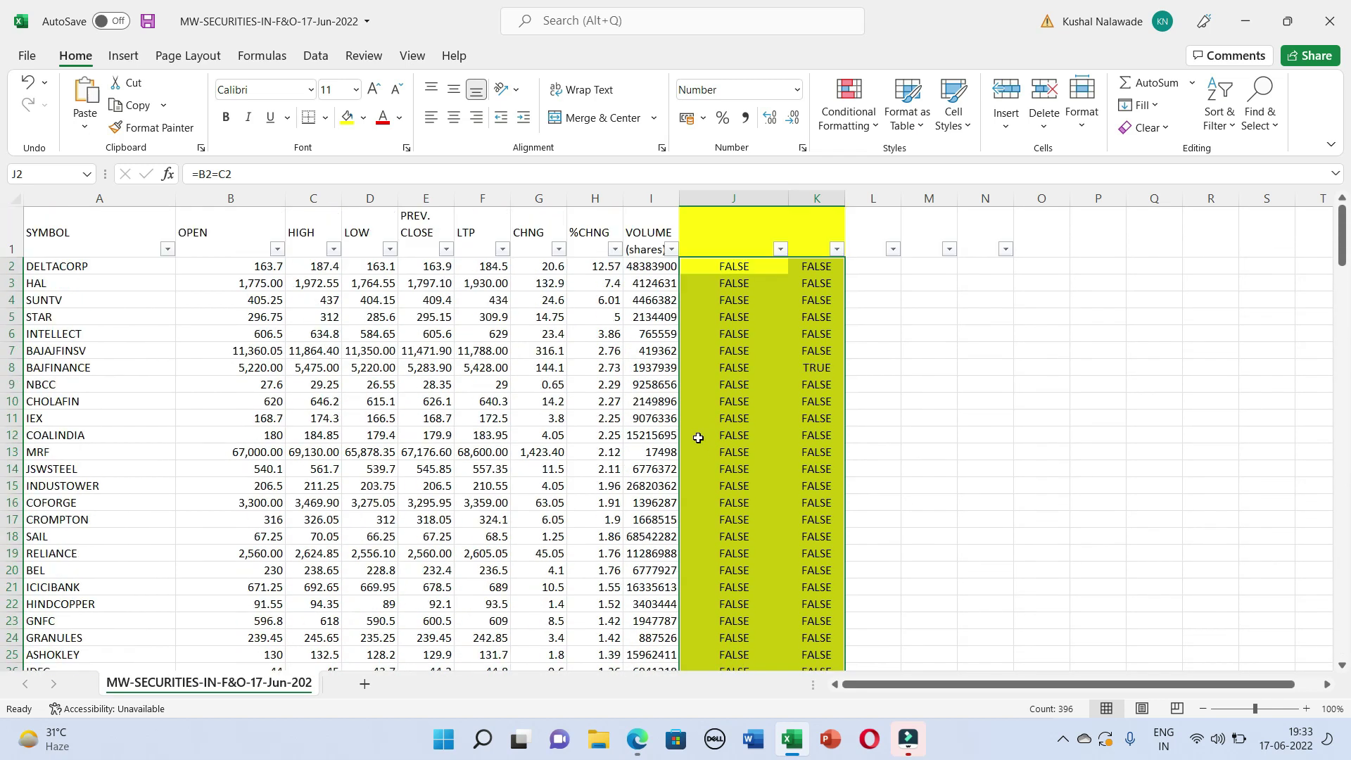
left_click(1003, 396)
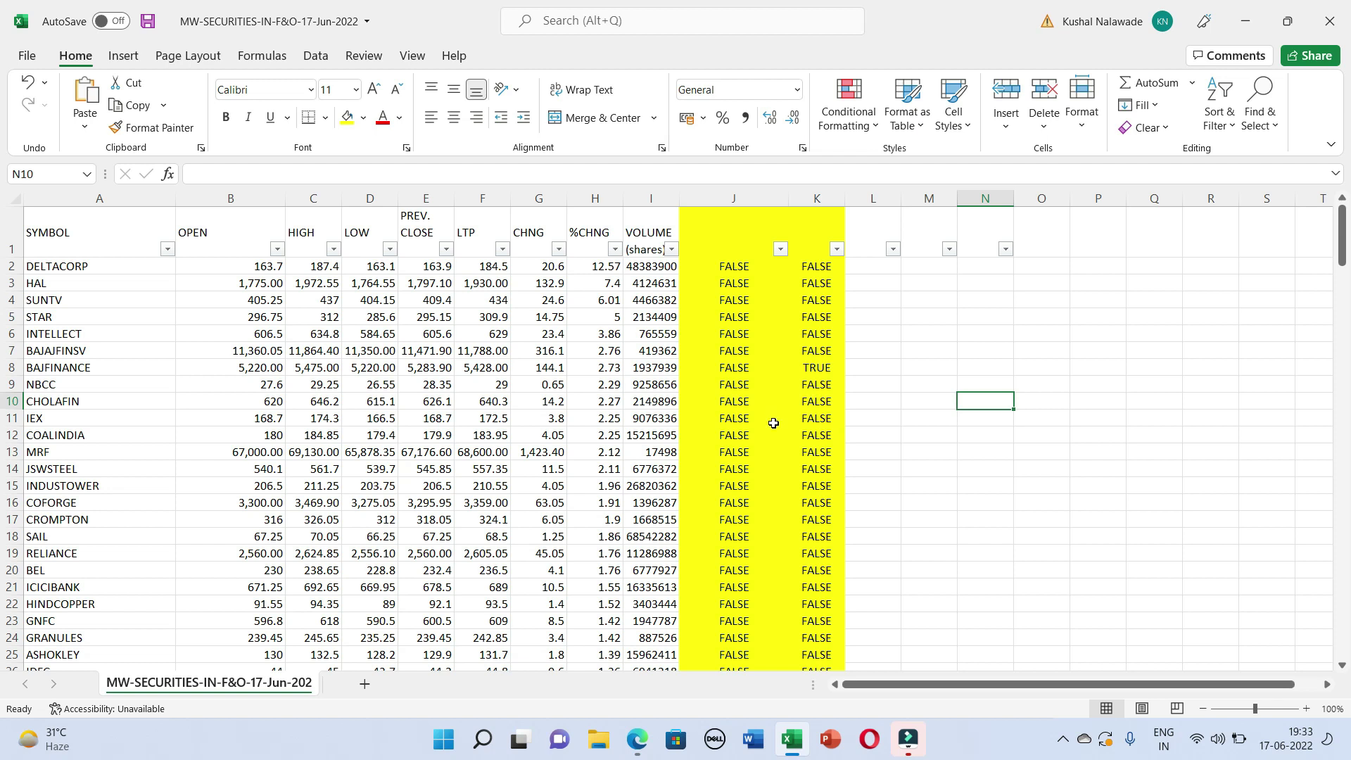
Look through the comparison results in columns J and K and examine the OFSS row's open and high prices.
scroll(773, 422, "down", 2)
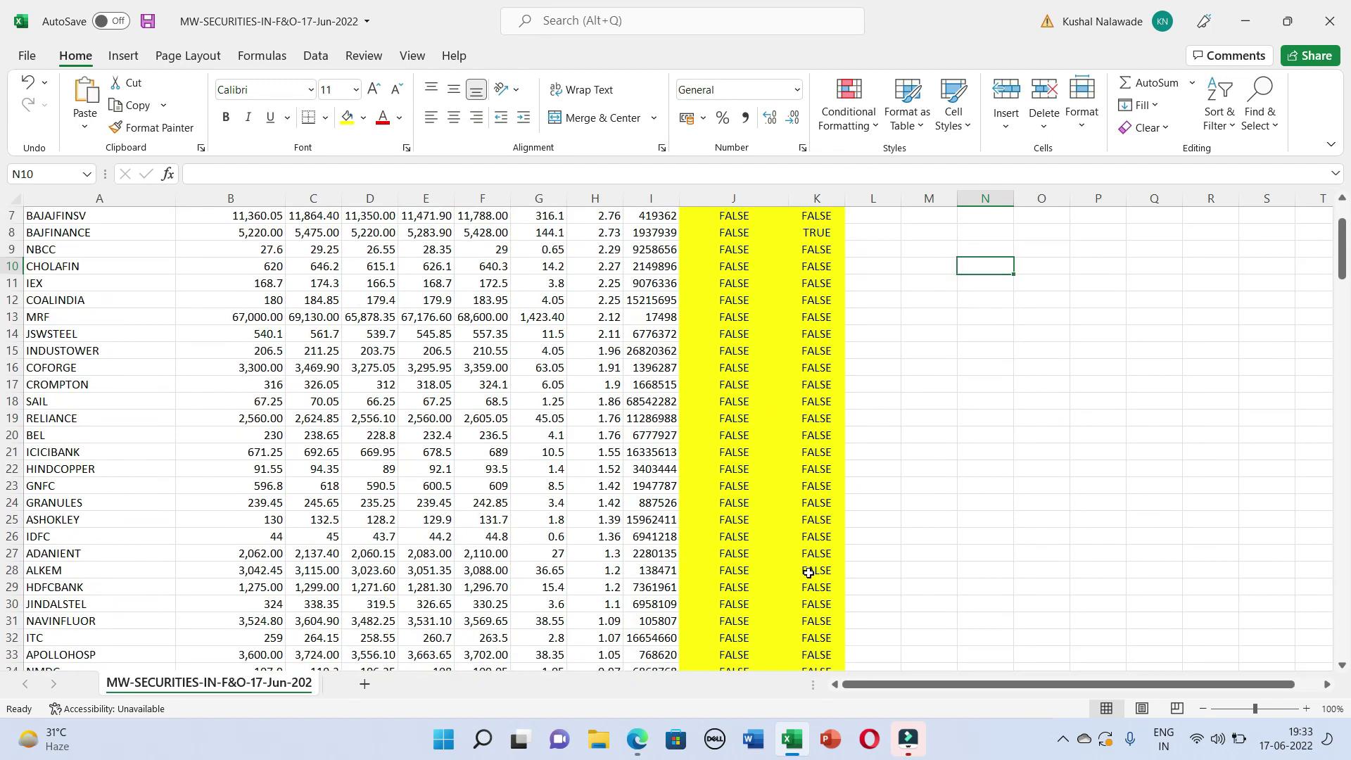
scroll(807, 572, "down", 13)
scroll(808, 572, "down", 10)
scroll(735, 666, "down", 5)
scroll(735, 665, "down", 4)
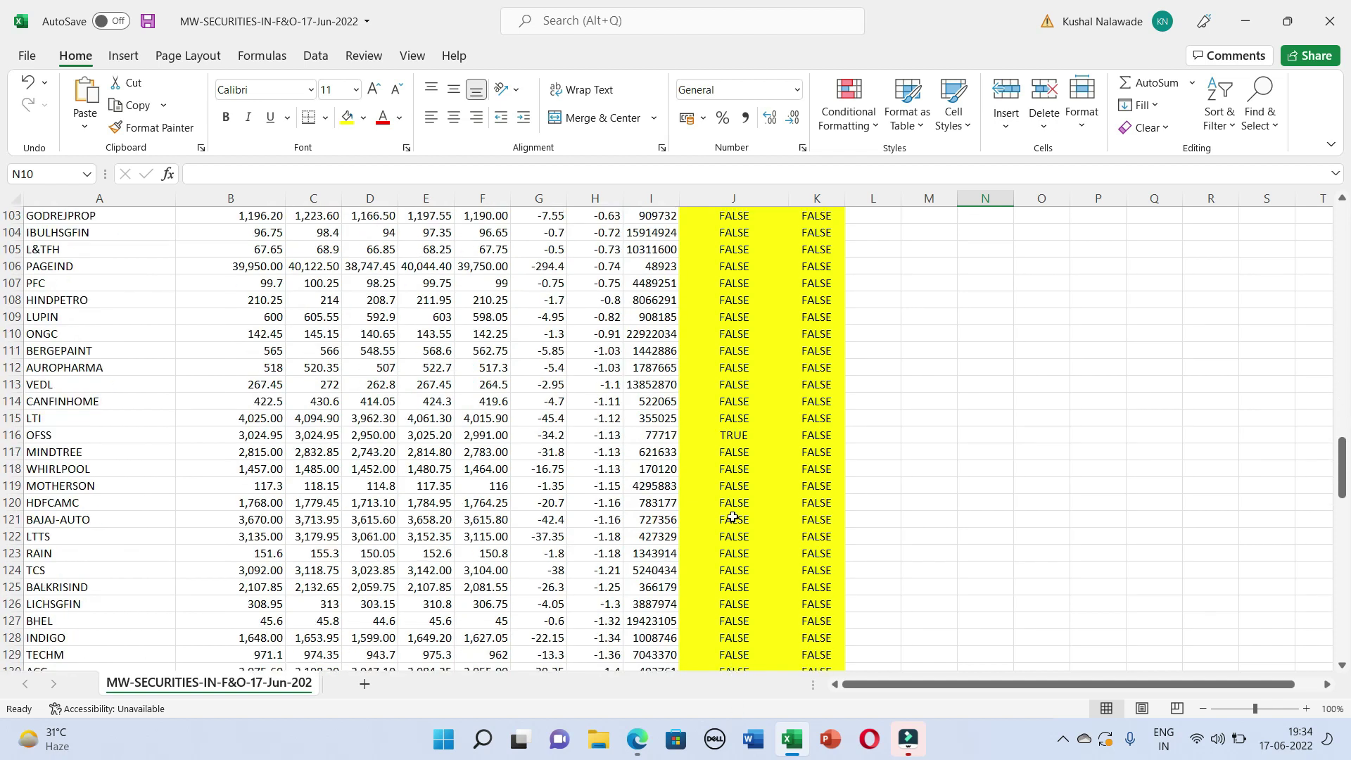
left_click(736, 437)
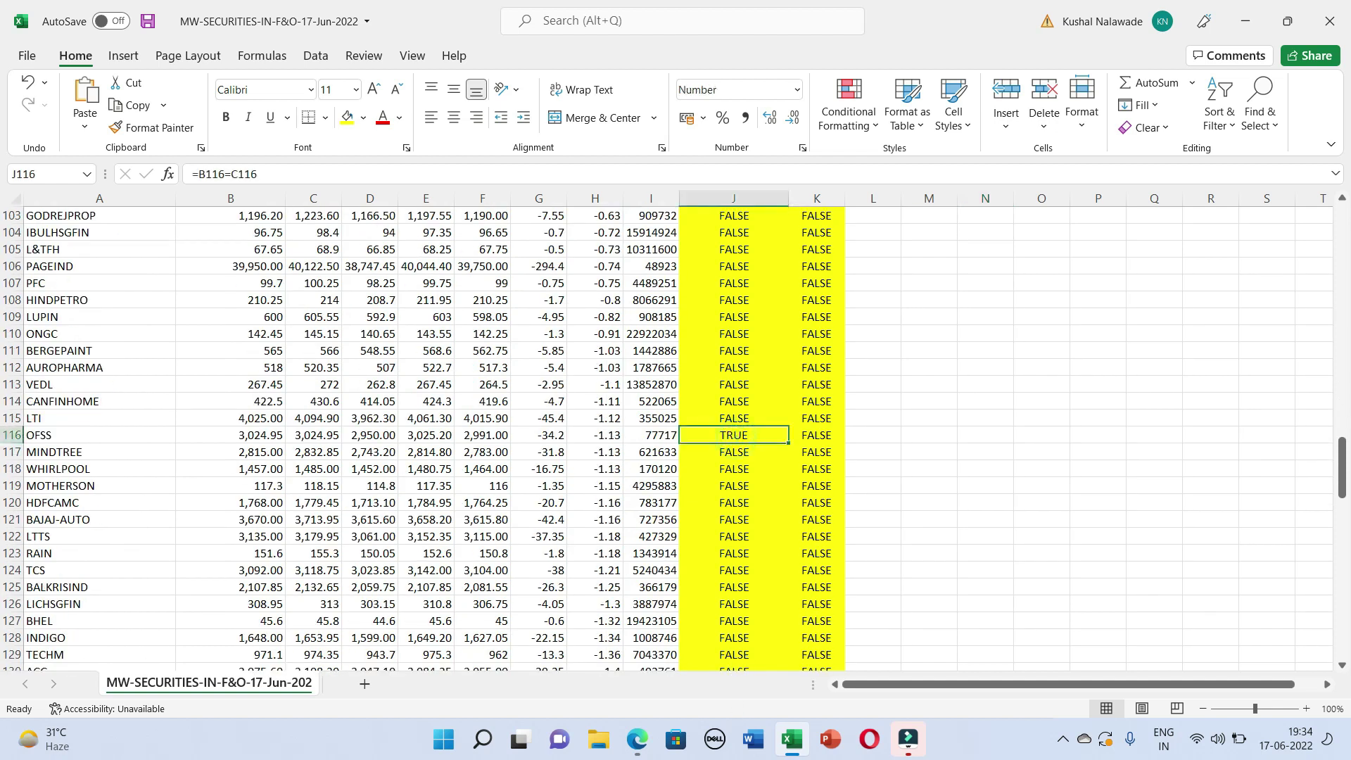
left_click(12, 418)
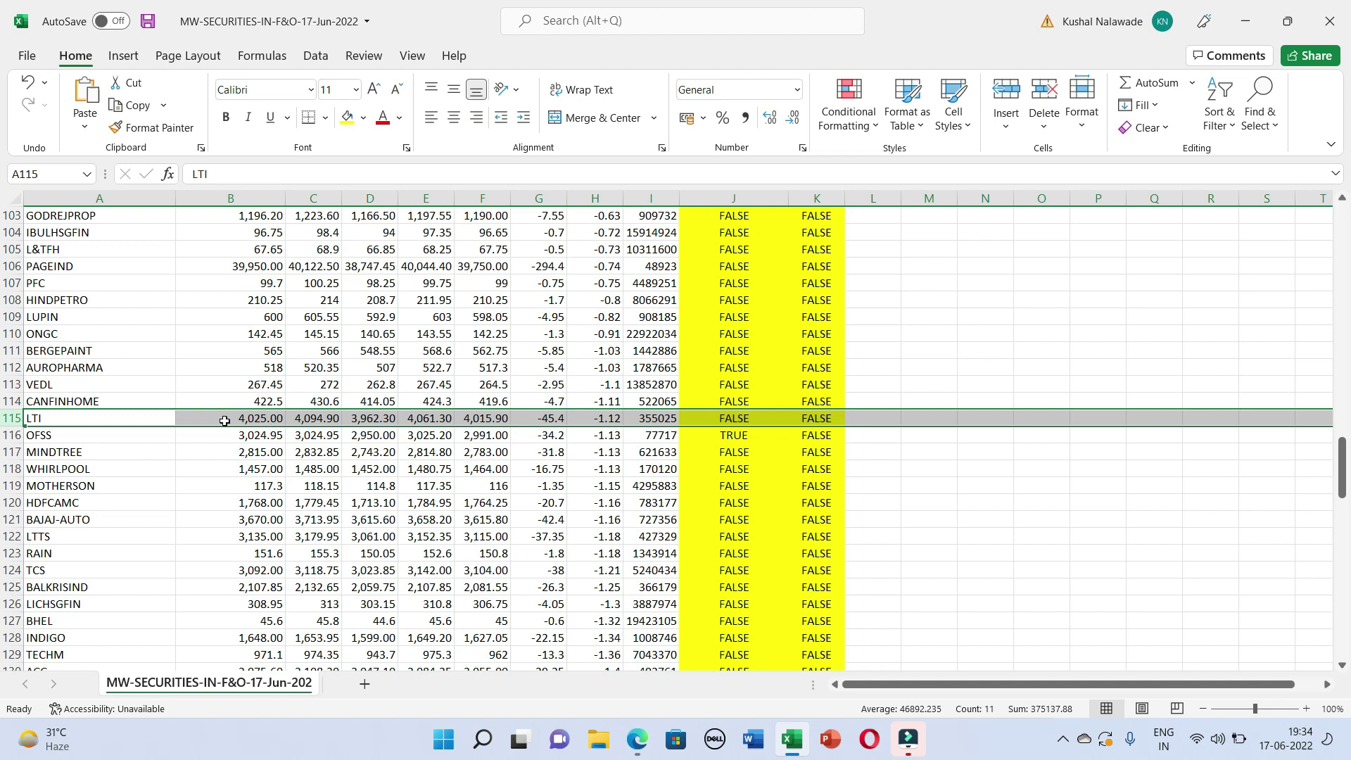
left_click_drag(12, 441, 13, 440)
left_click(13, 435)
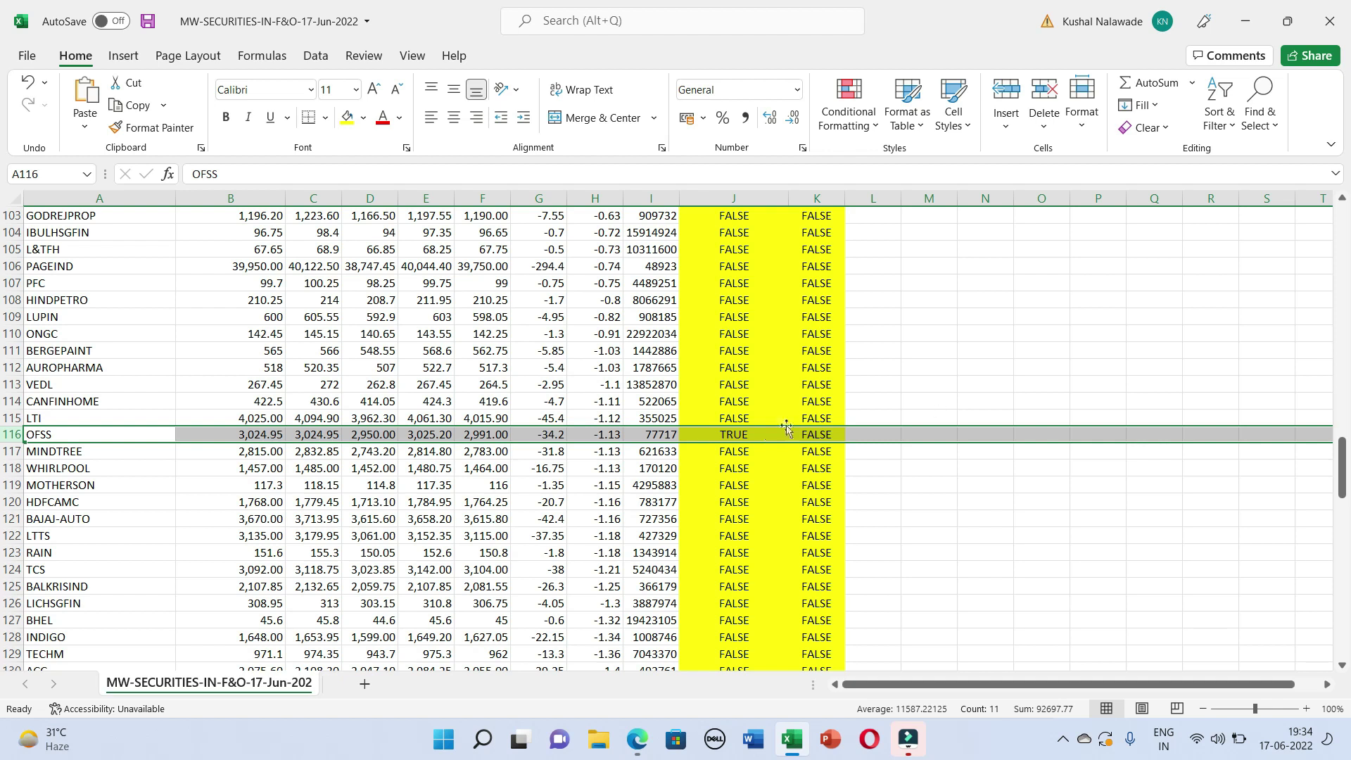
left_click(764, 437)
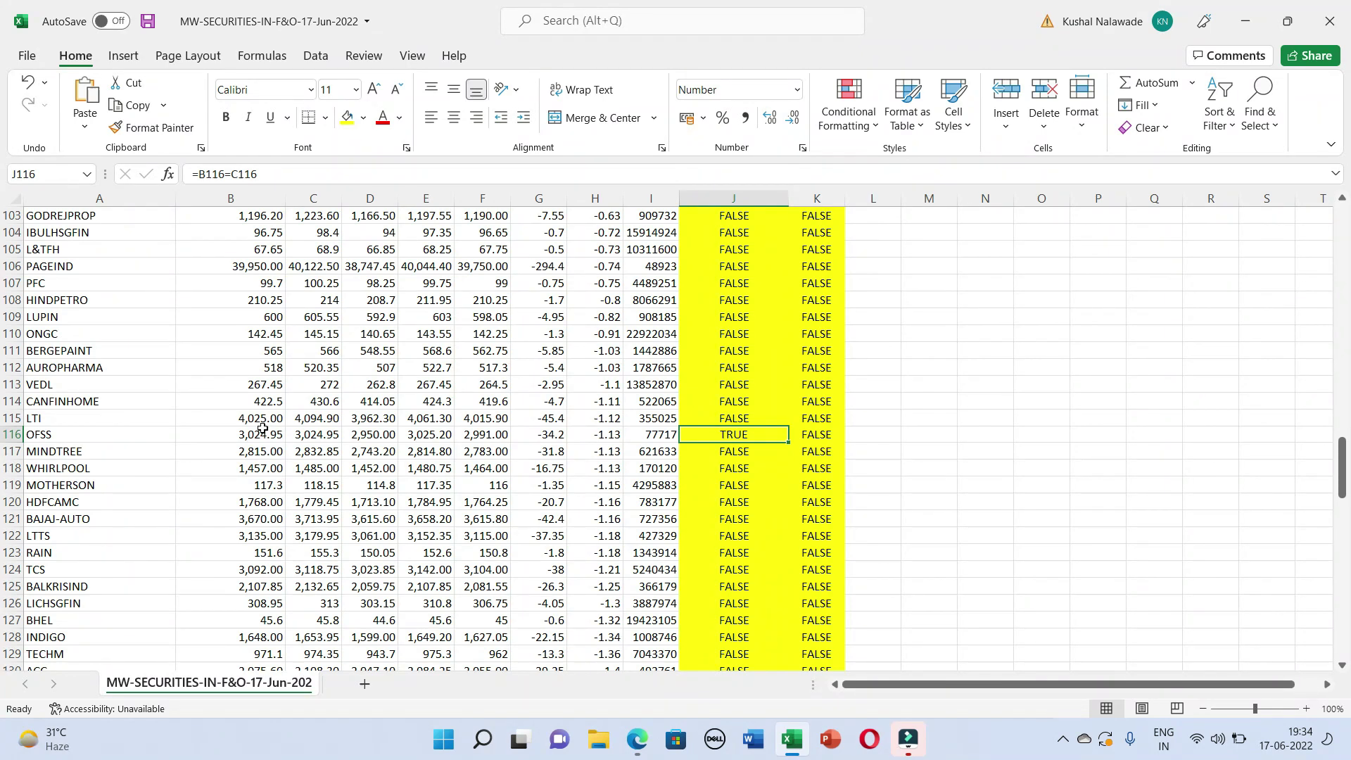
Filter column J to show only the TRUE rows.
scroll(789, 542, "up", 16)
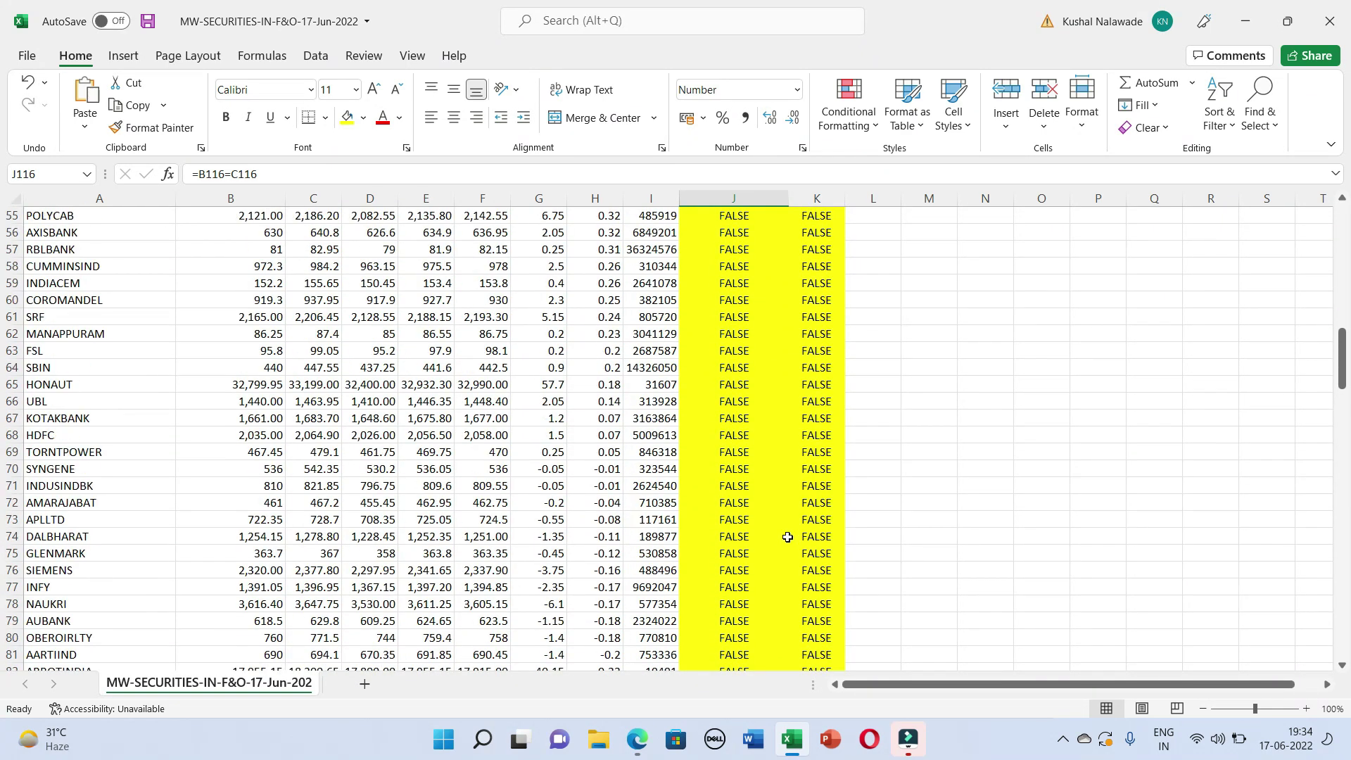
scroll(787, 538, "up", 18)
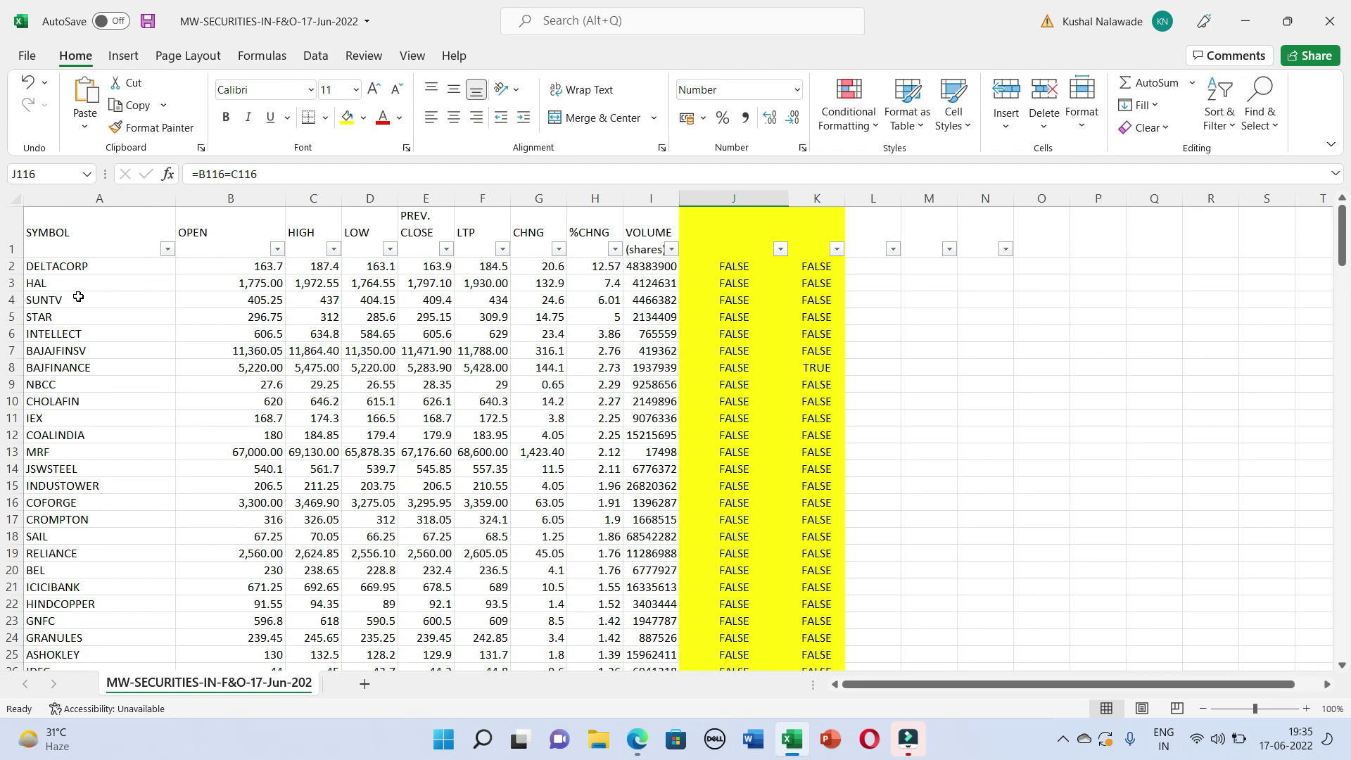
left_click(780, 248)
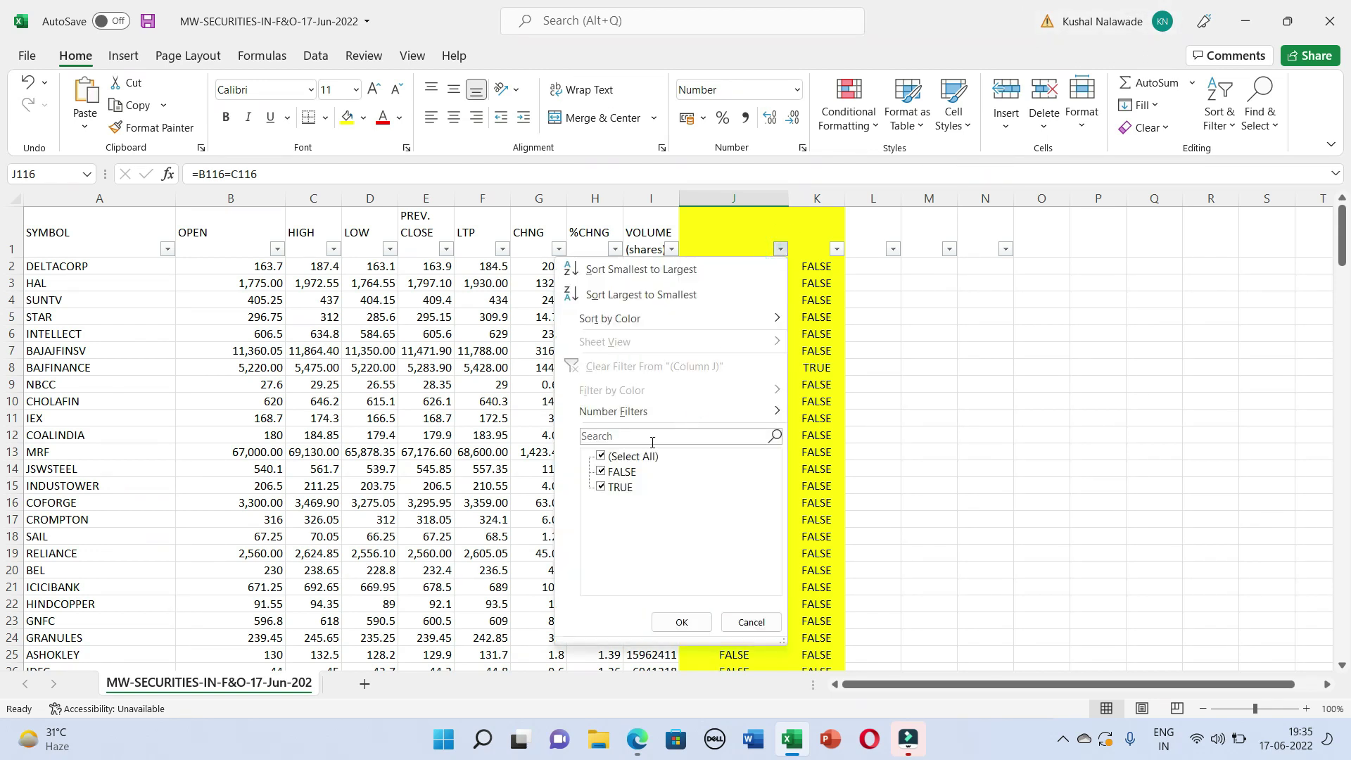
left_click(618, 472)
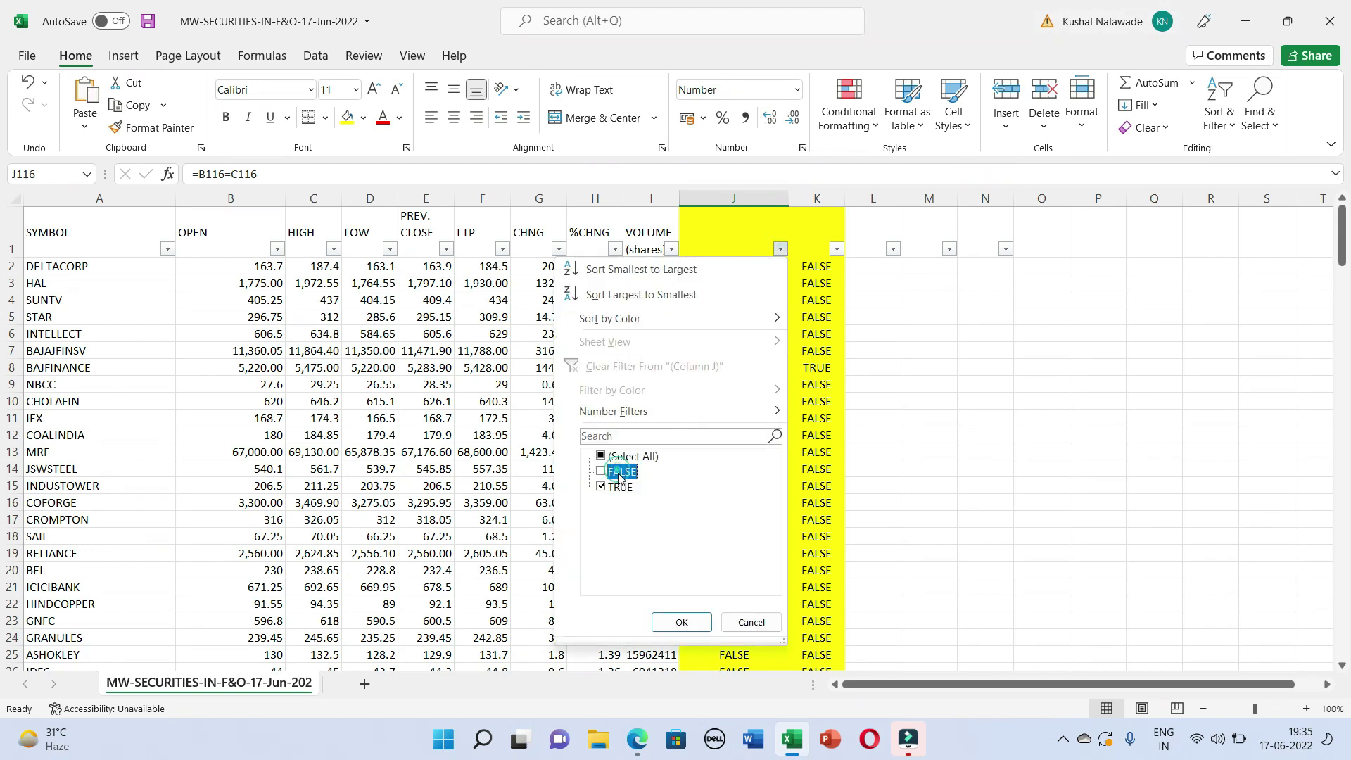
left_click(668, 623)
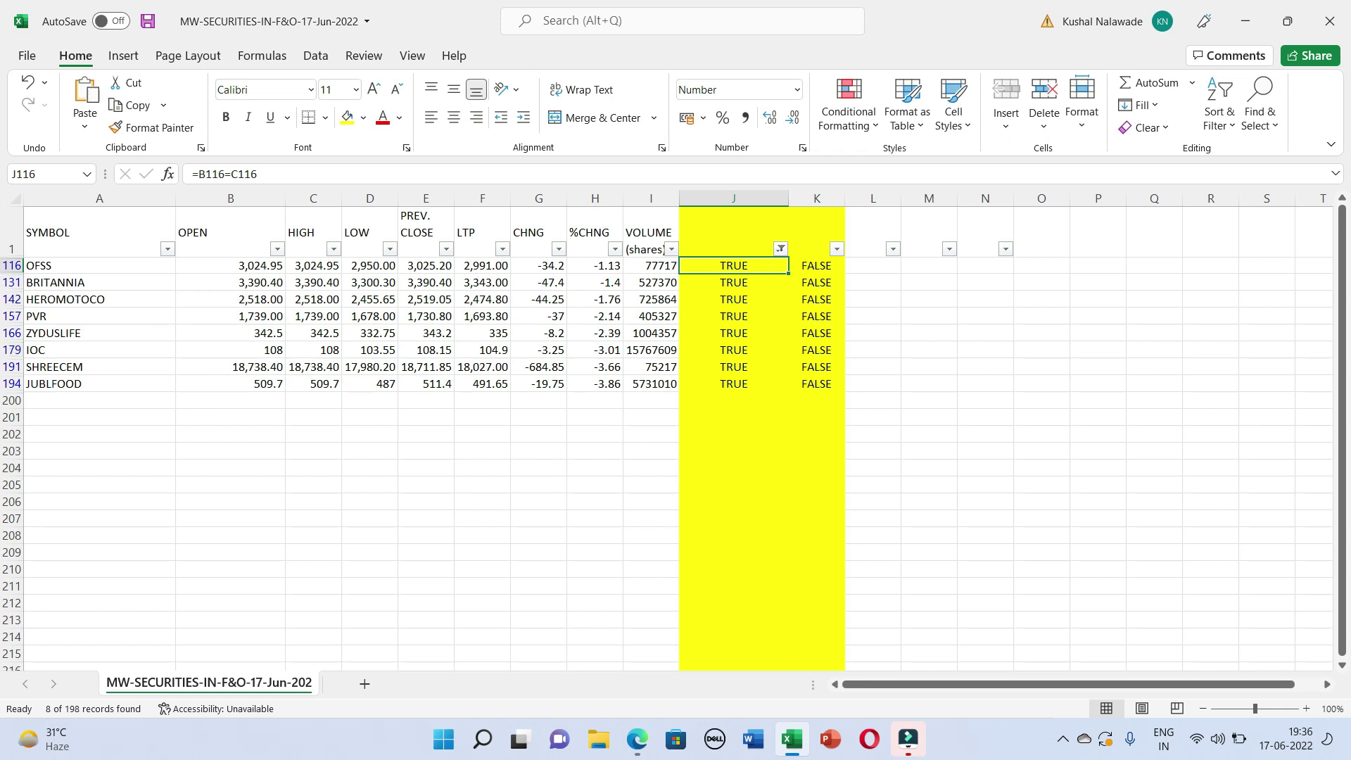
Examine the IOC row in the filtered list and its open price.
left_click(12, 349)
left_click(262, 516)
left_click(278, 351)
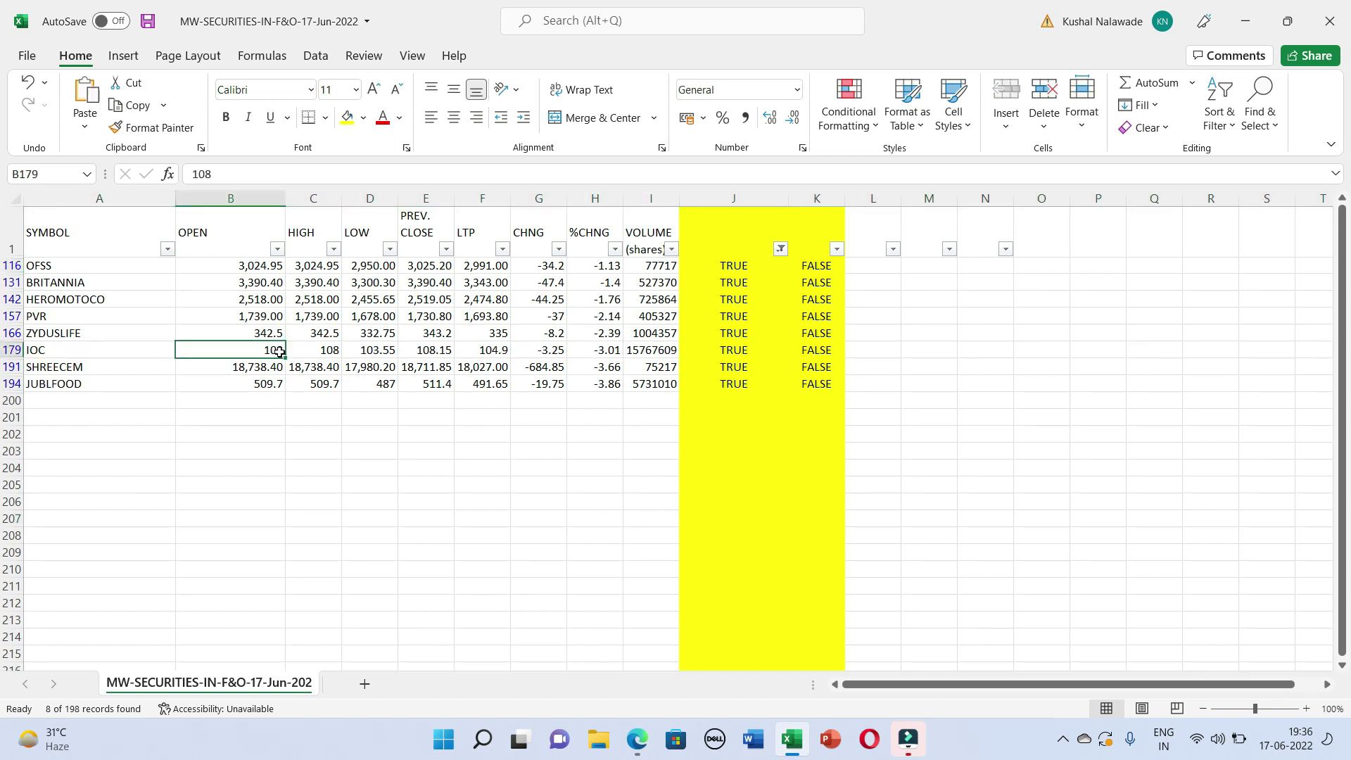
Check IOC's high price, and compare the open and high prices of OFSS and BRITANNIA.
left_click(325, 353)
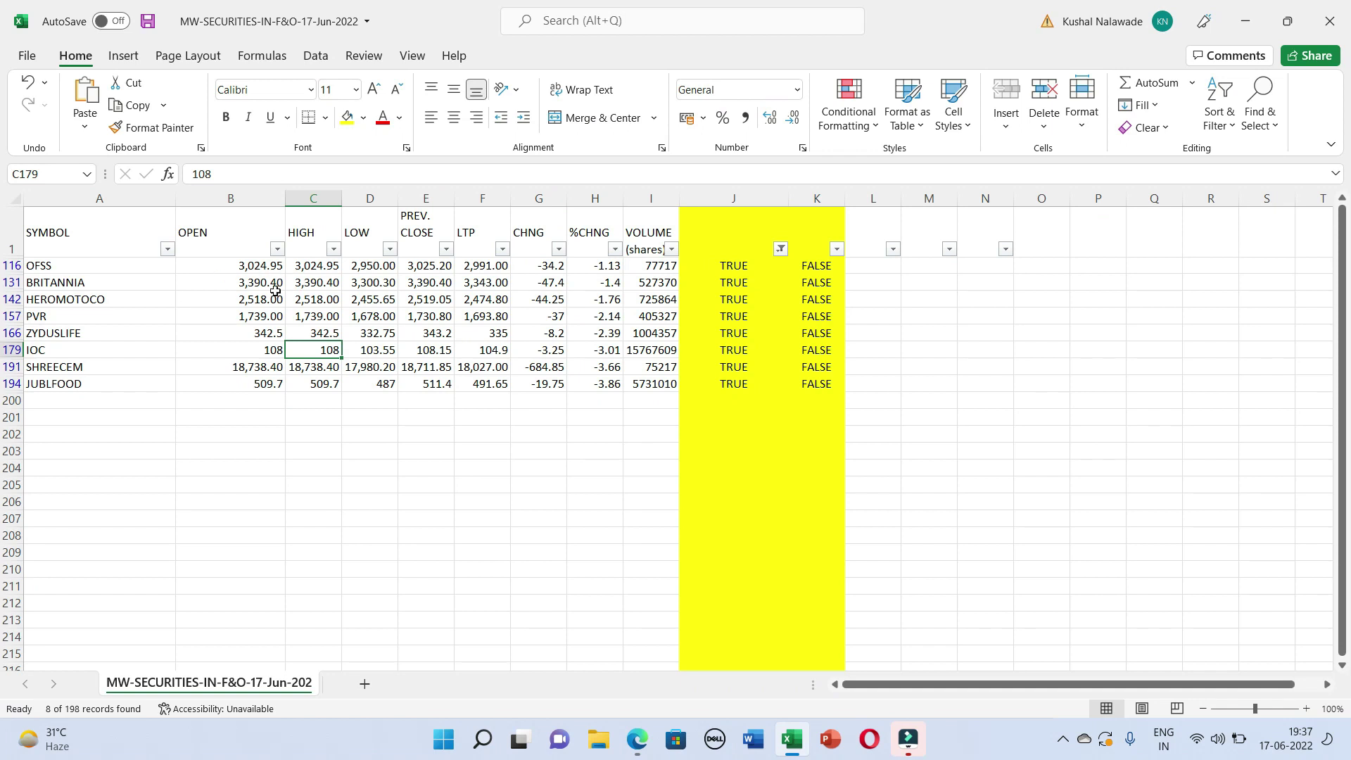
left_click_drag(273, 265, 313, 282)
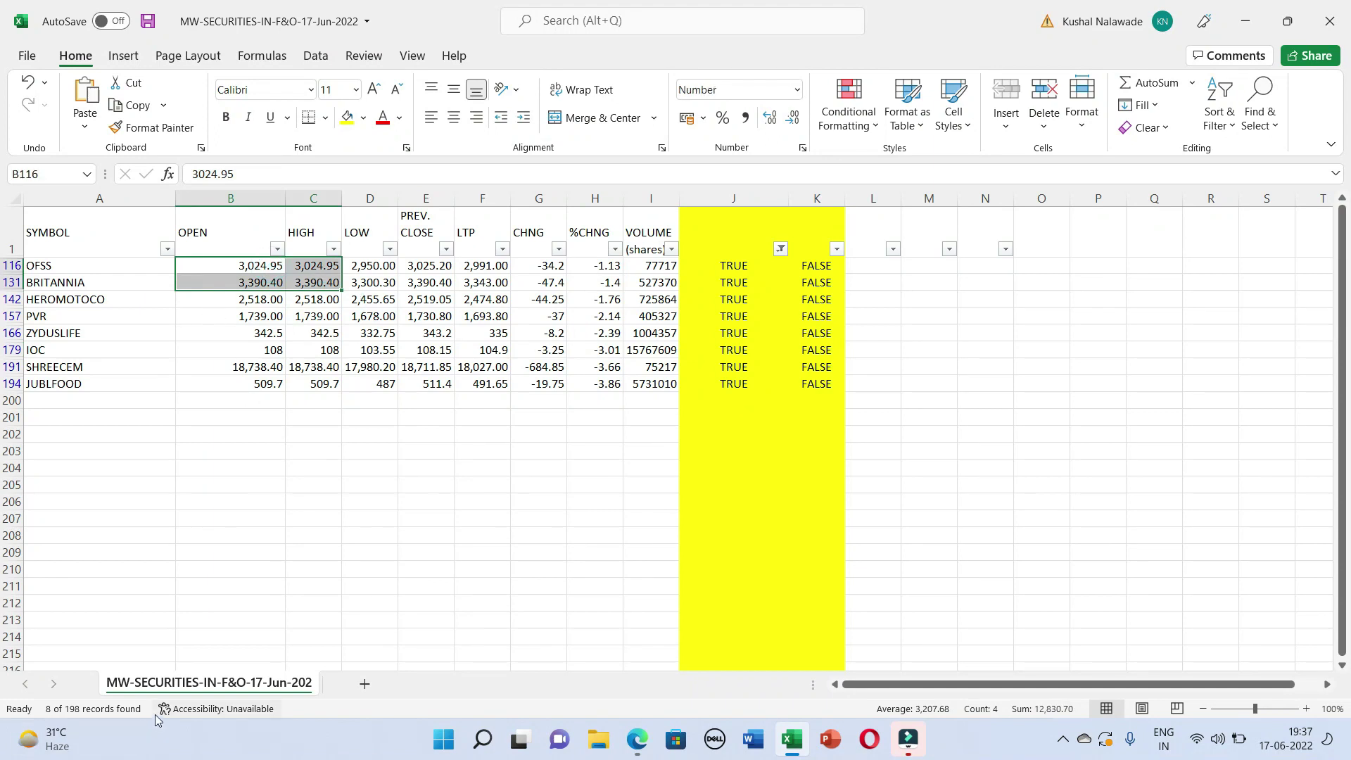
mouse_move(161, 706)
left_click(66, 554)
Fill the OFSS and BRITANNIA symbol cells with the standard red color.
left_click_drag(61, 267, 64, 284)
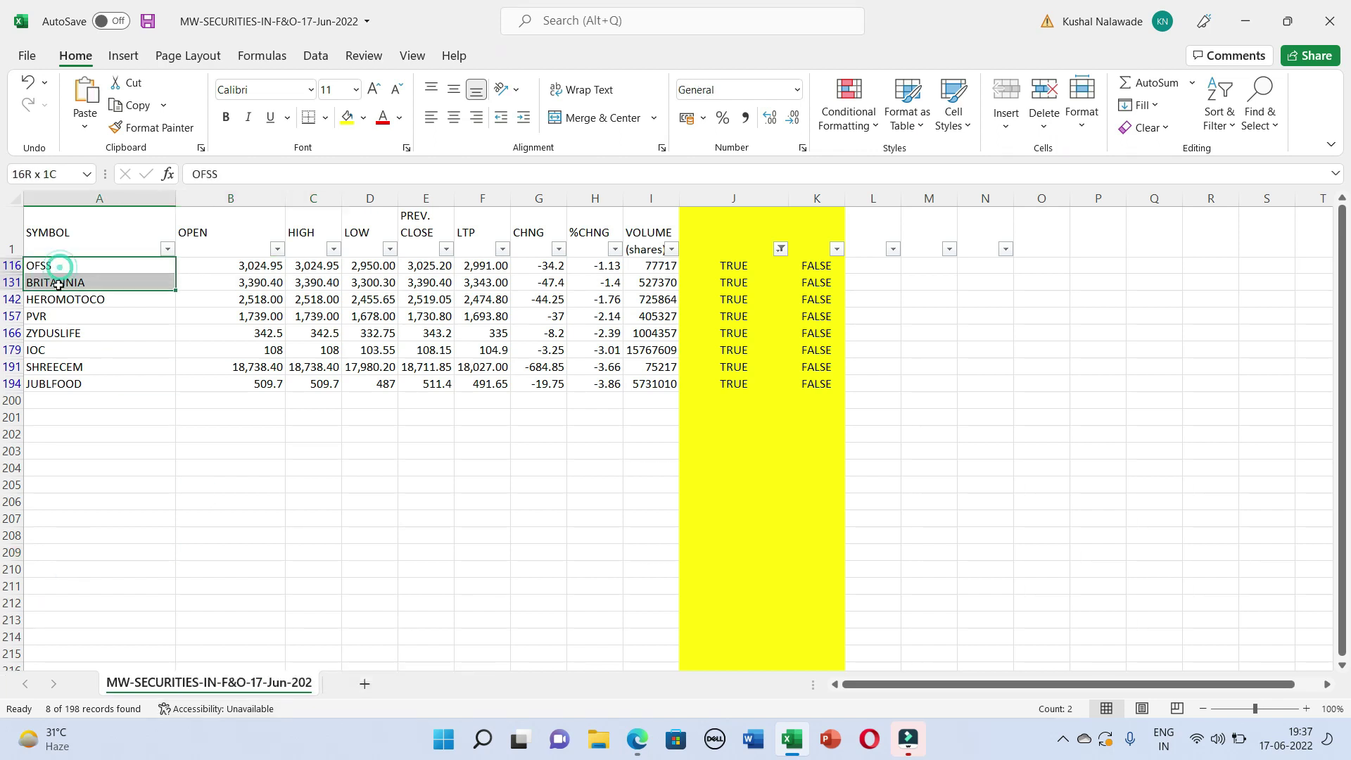
left_click(360, 120)
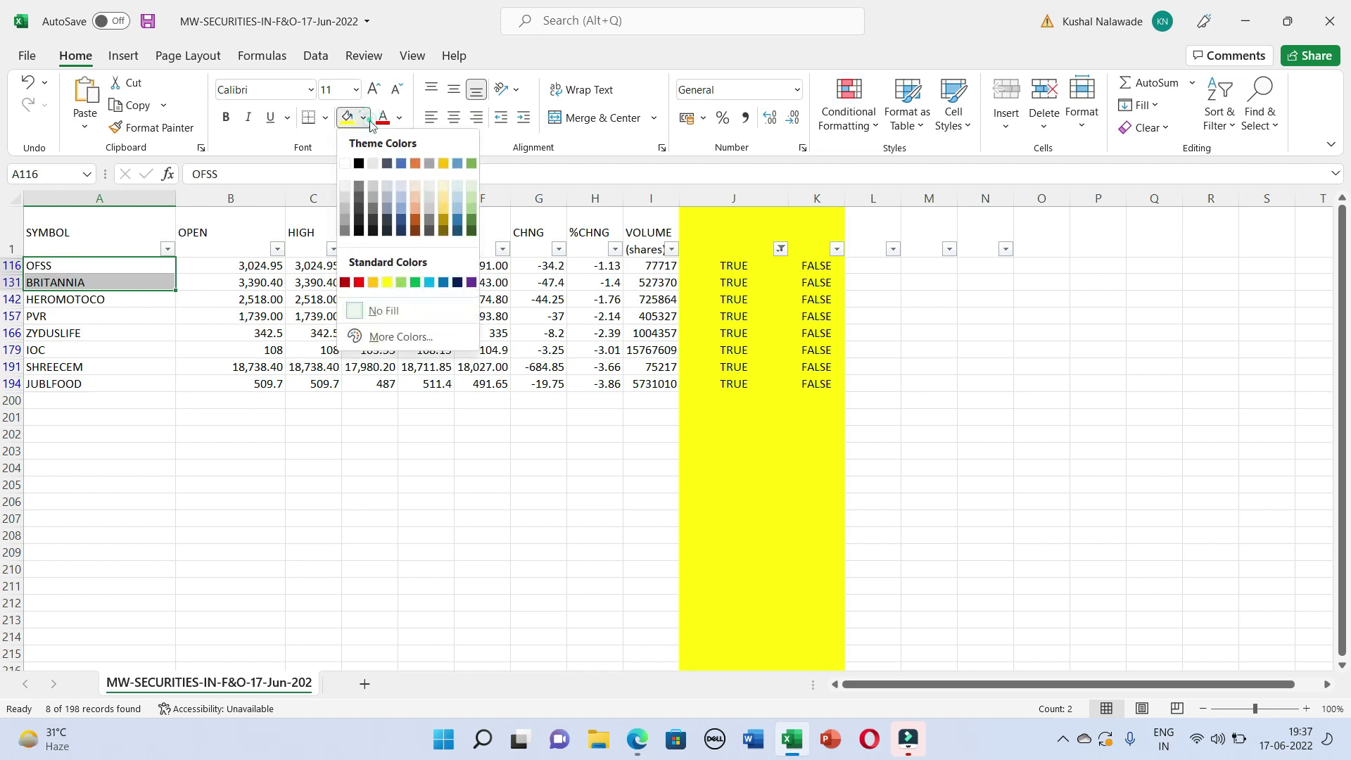
left_click(357, 283)
left_click(107, 548)
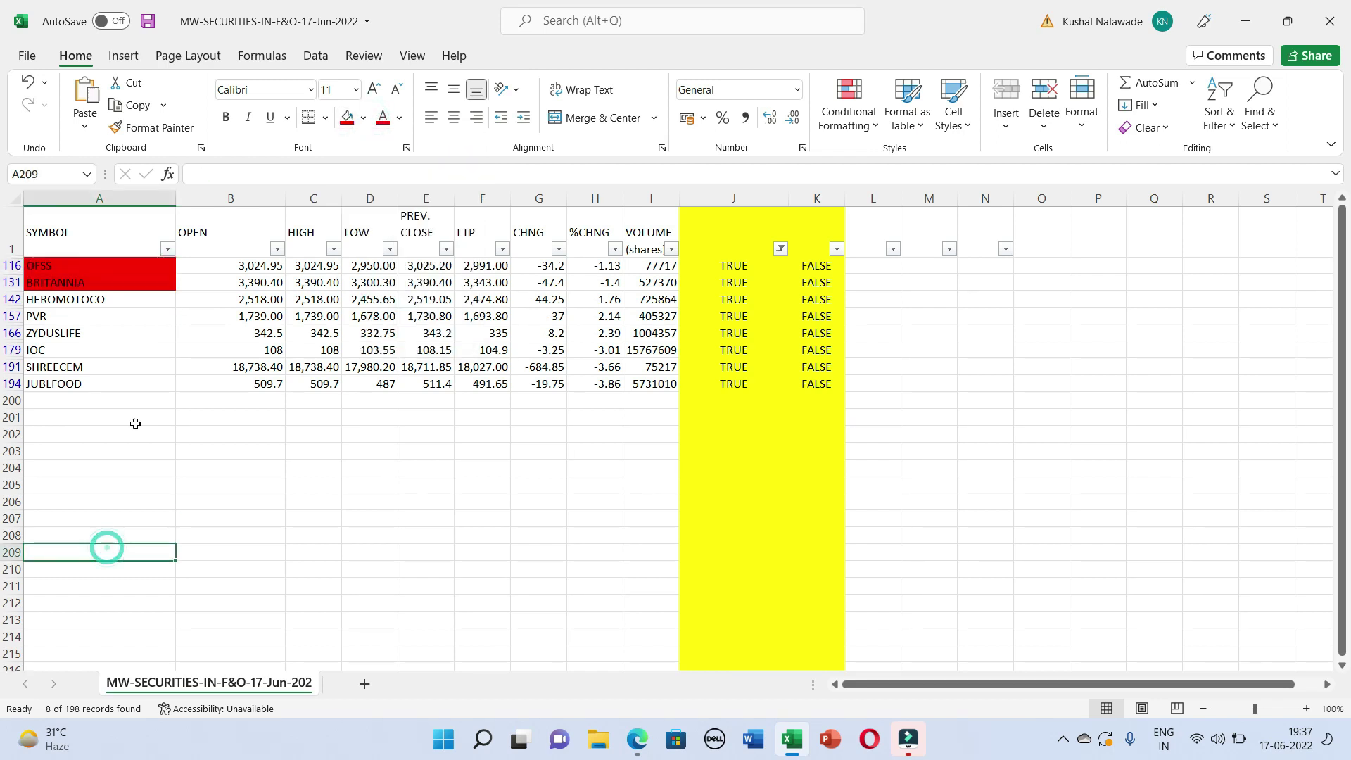
Fill the ZYDUSLIFE, SHREECEM and JUBLFOOD symbol cells with the same red.
left_click(43, 333)
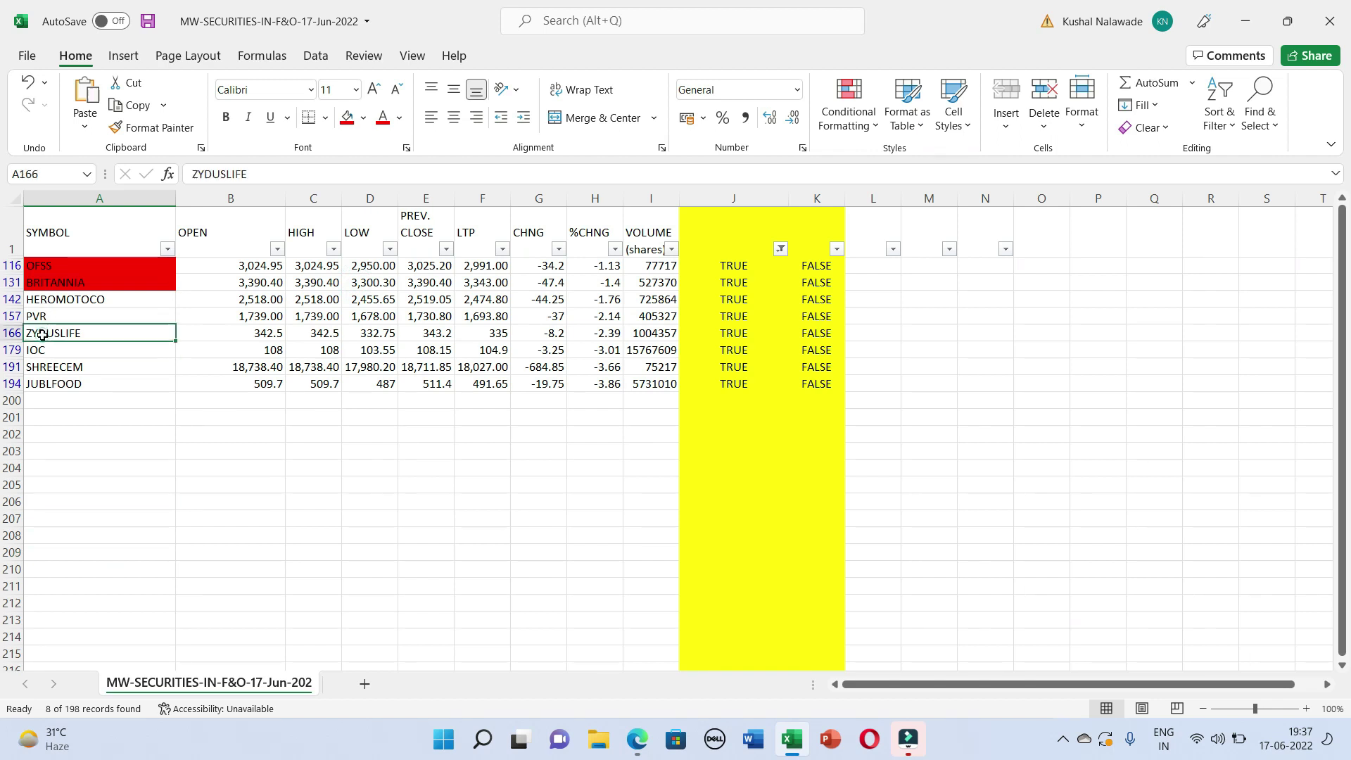
left_click(346, 117)
left_click_drag(79, 372, 81, 383)
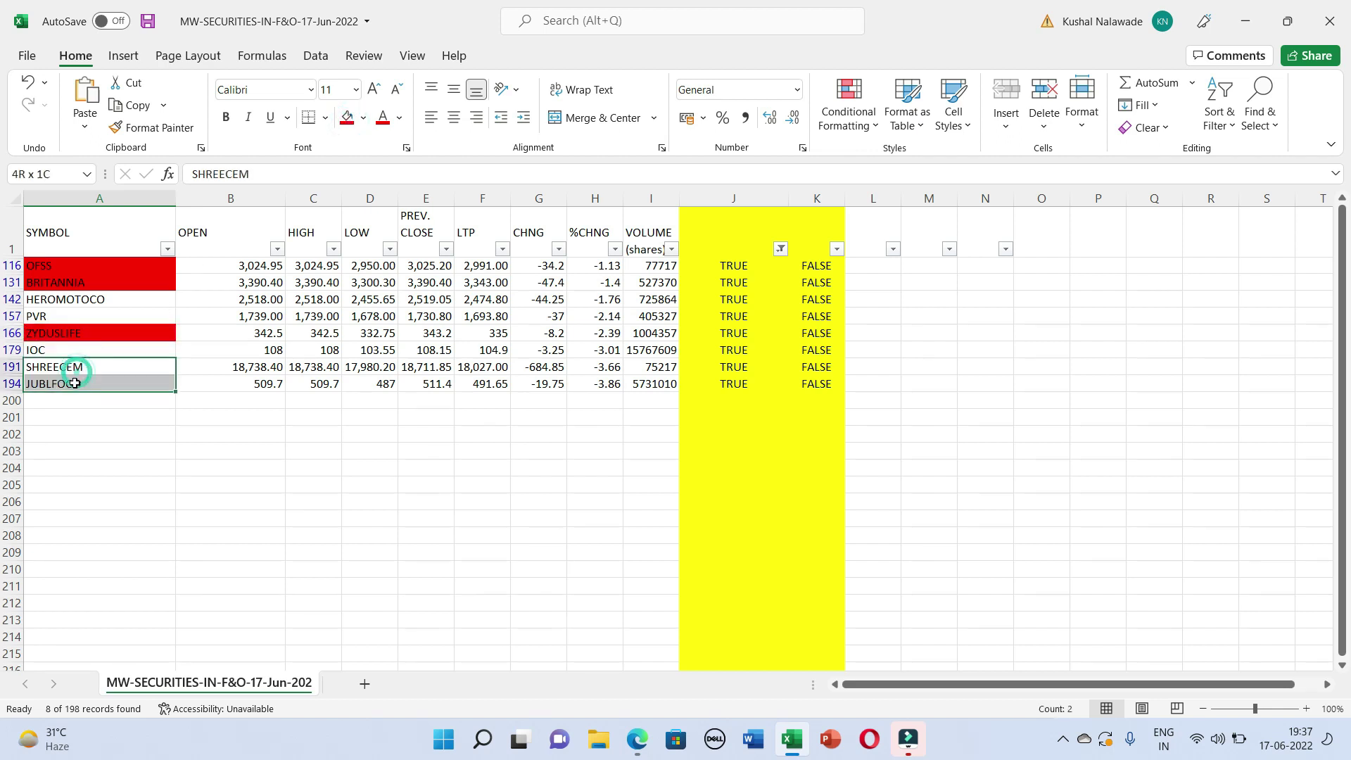
left_click(347, 117)
left_click(212, 515)
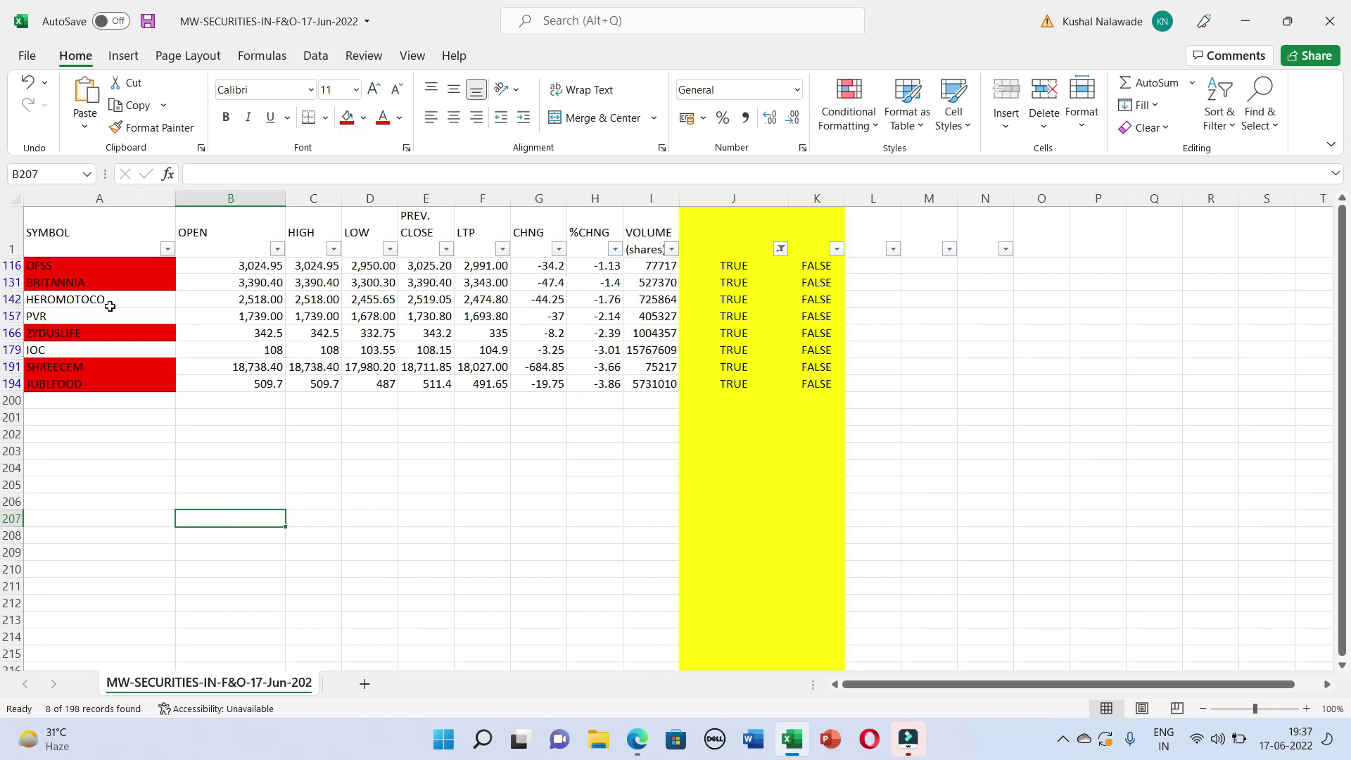
mouse_move(133, 724)
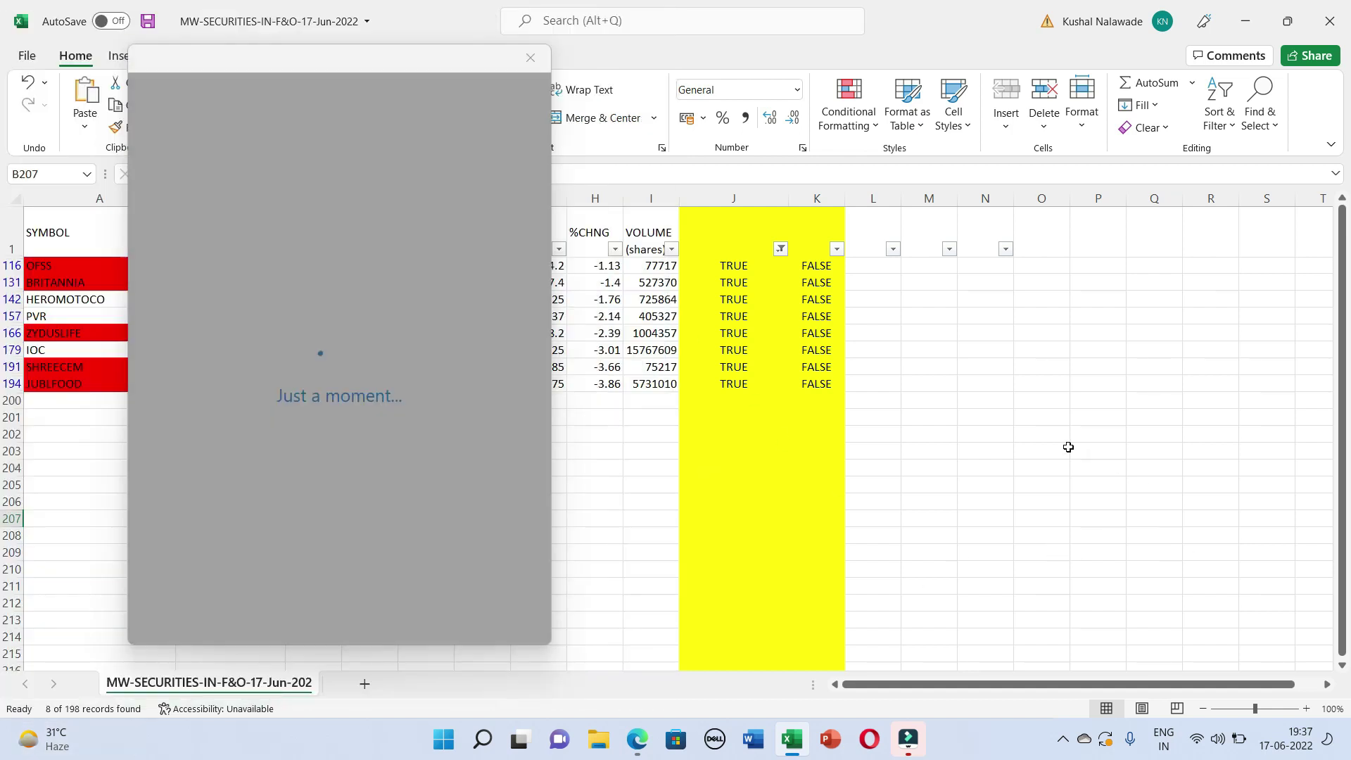
left_click(1068, 447)
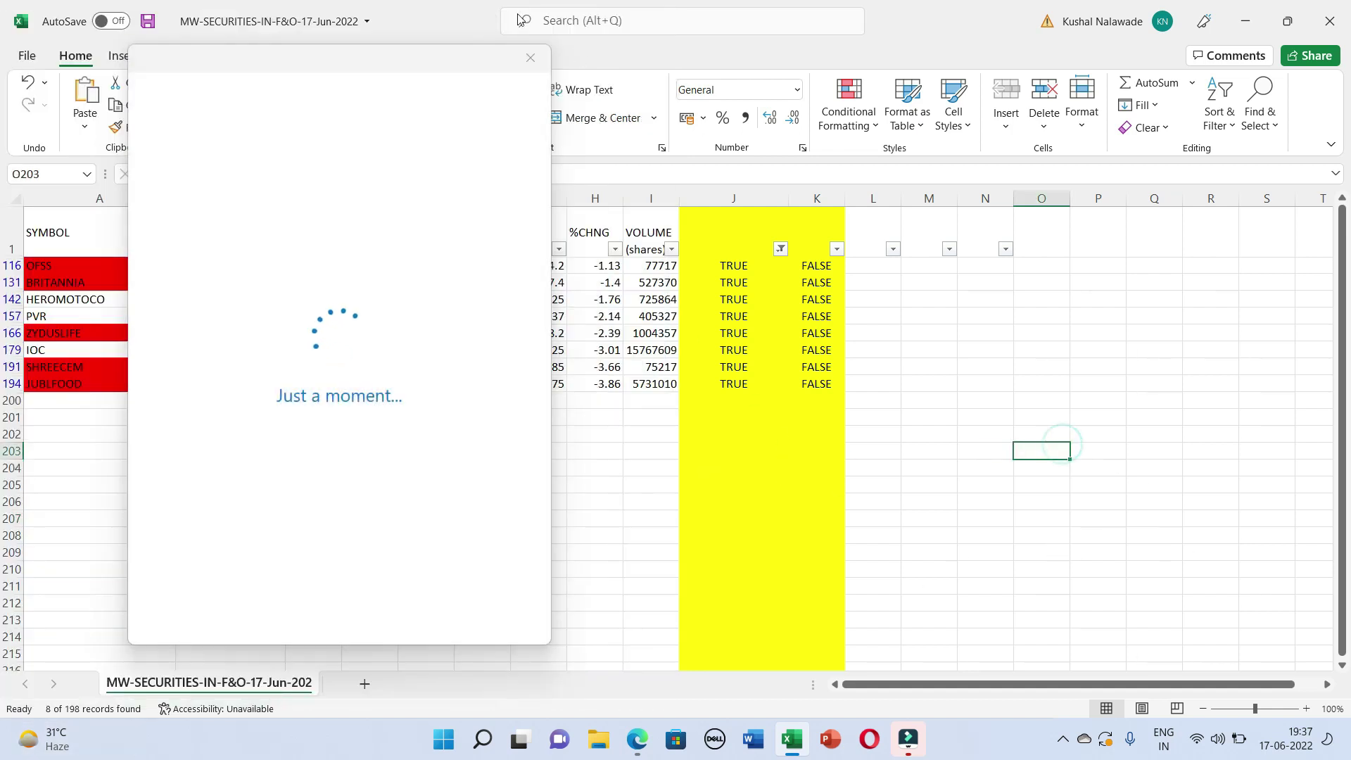
left_click(531, 57)
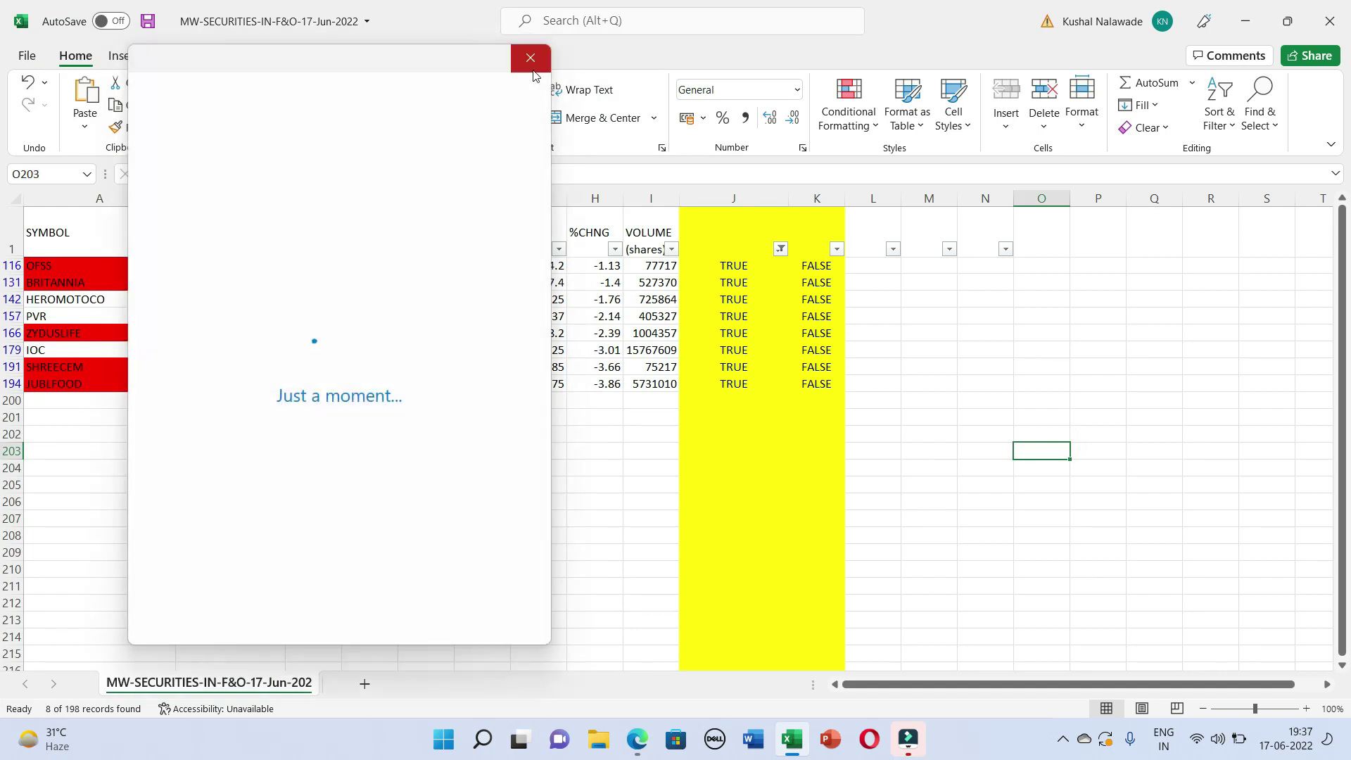
left_click(526, 62)
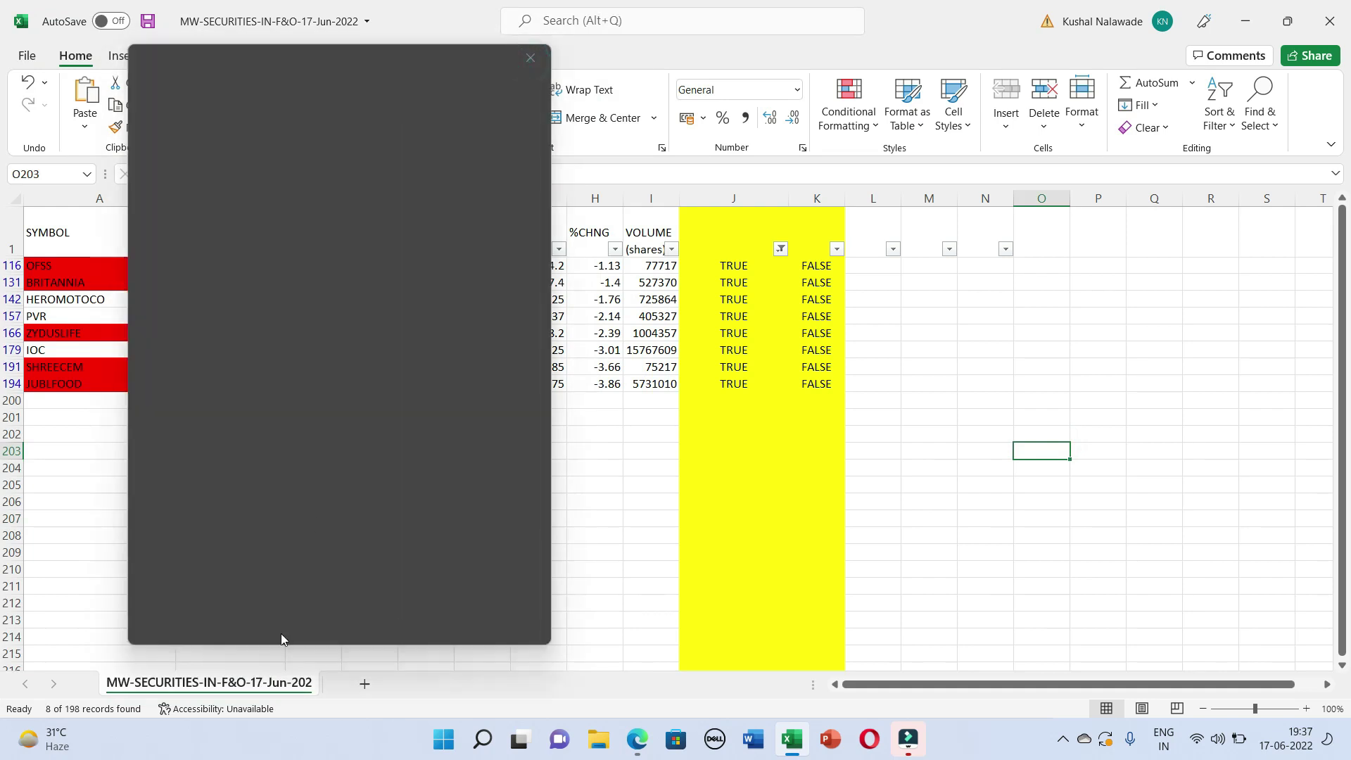
left_click(530, 57)
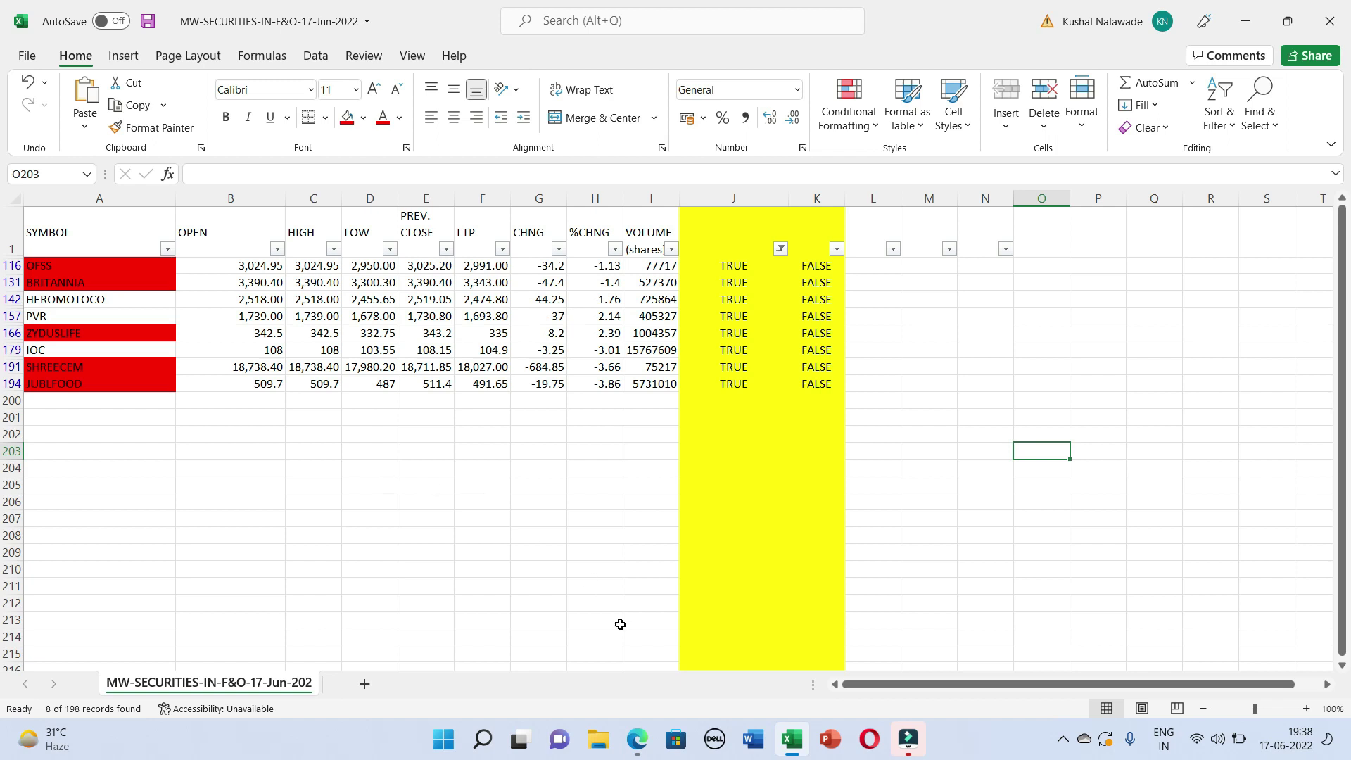
Switch to TradingView in the browser, open the IOC chart from the watchlist and check its 5-minute interval.
left_click(637, 740)
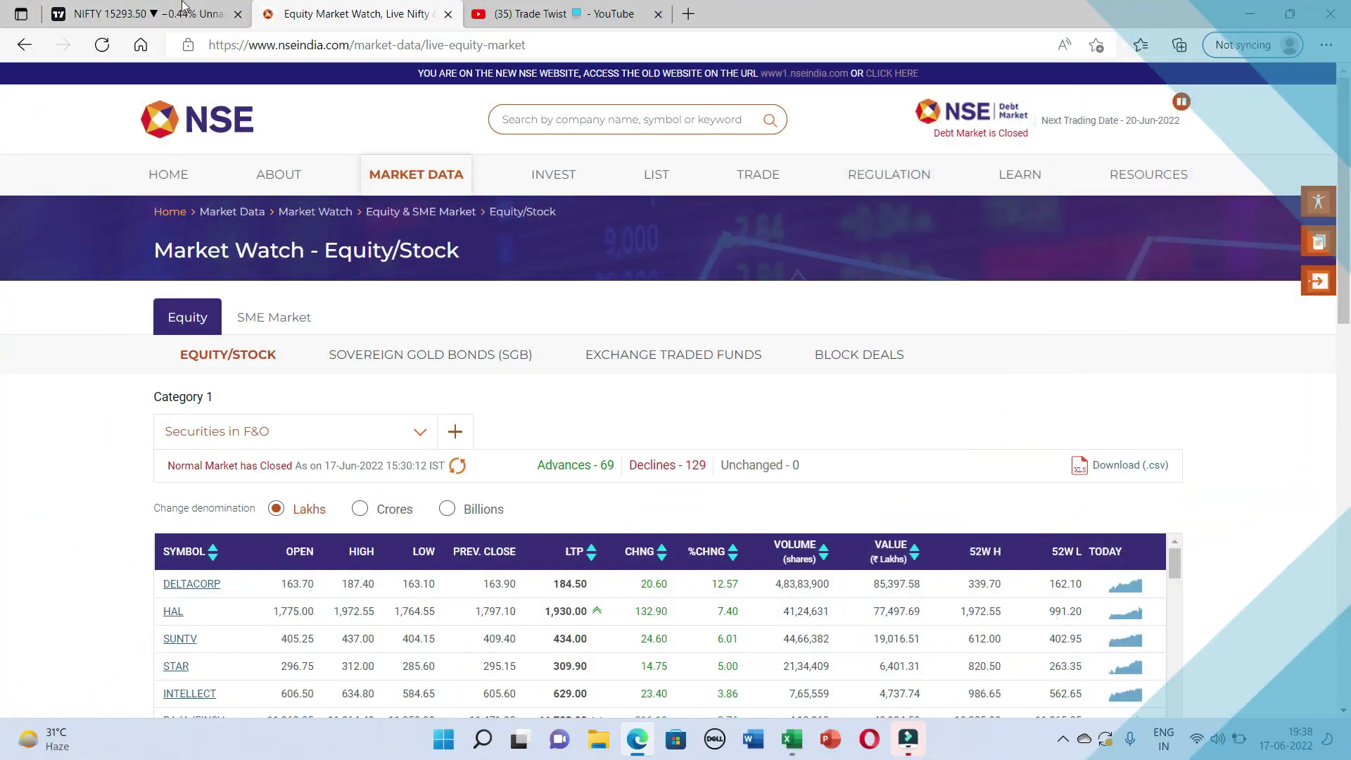
left_click(181, 6)
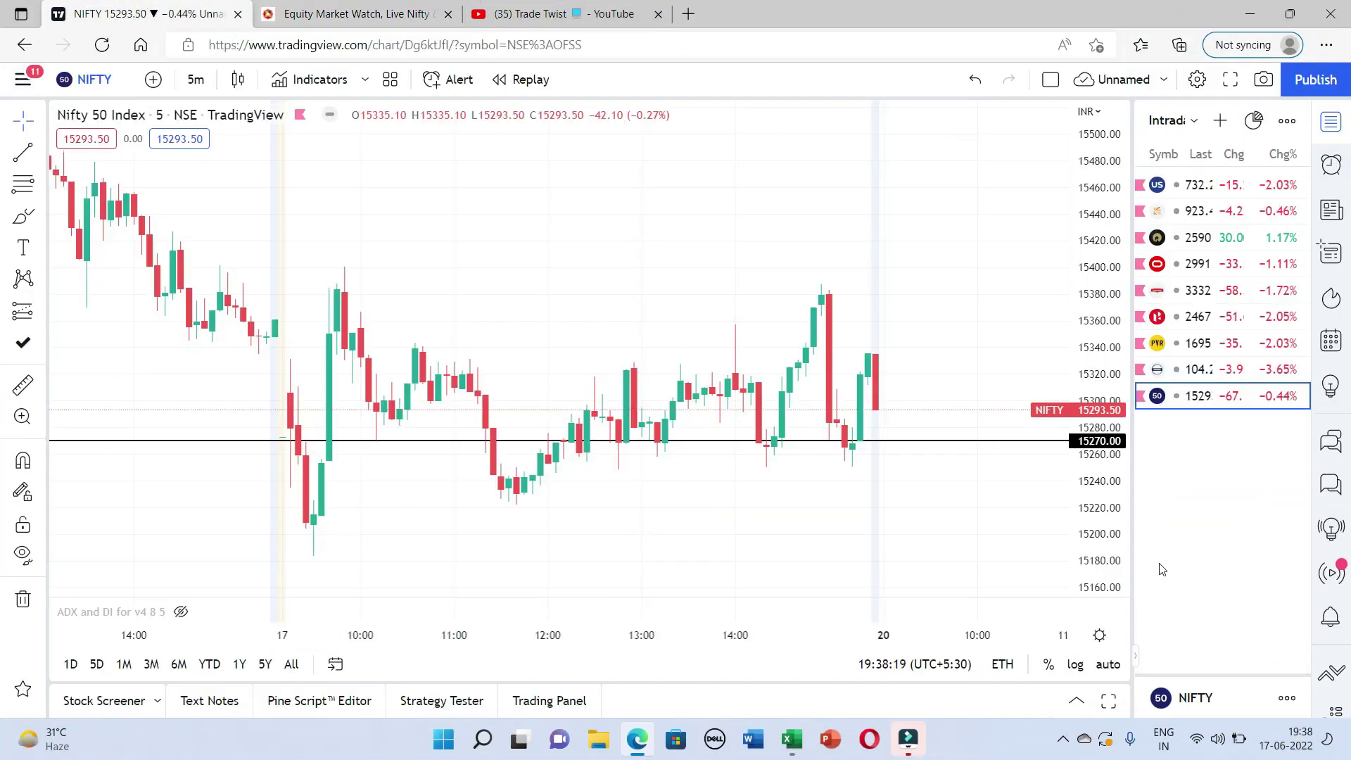
left_click(789, 740)
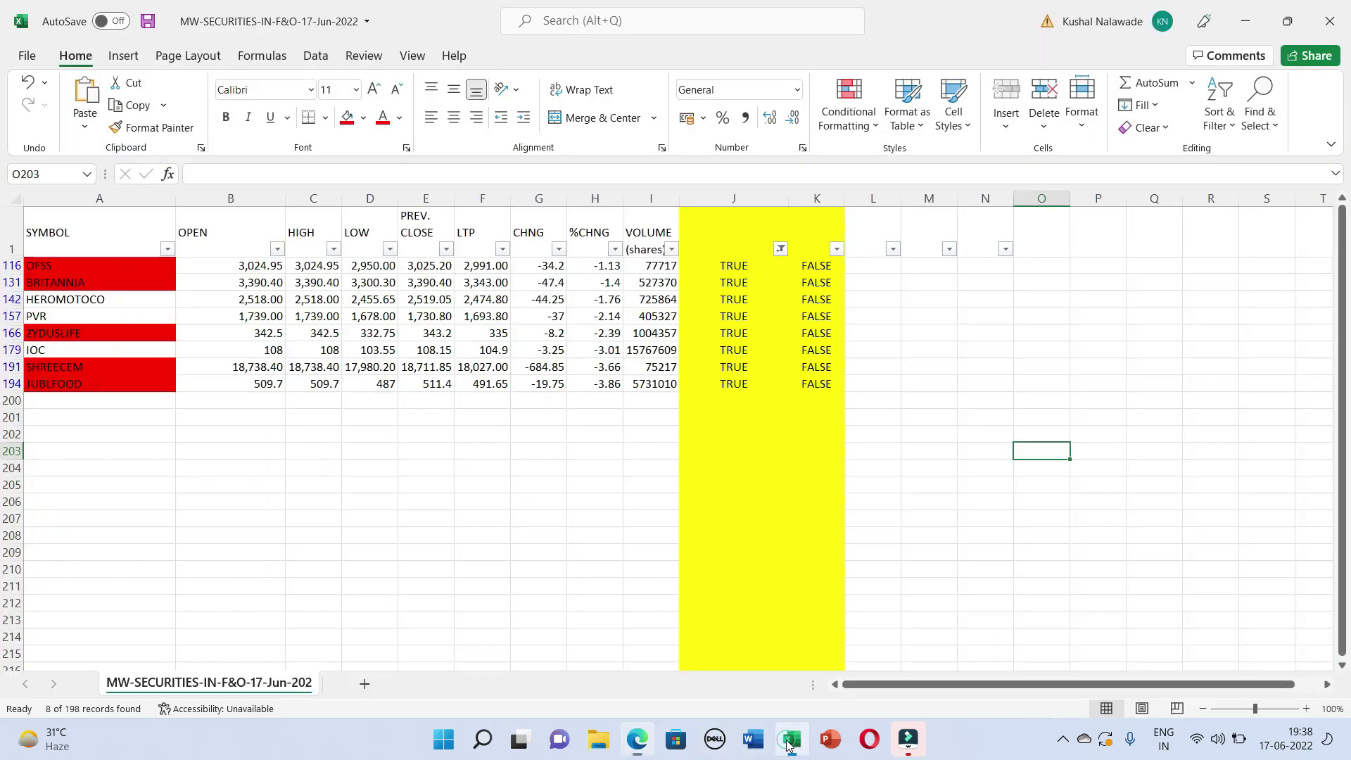
left_click(789, 742)
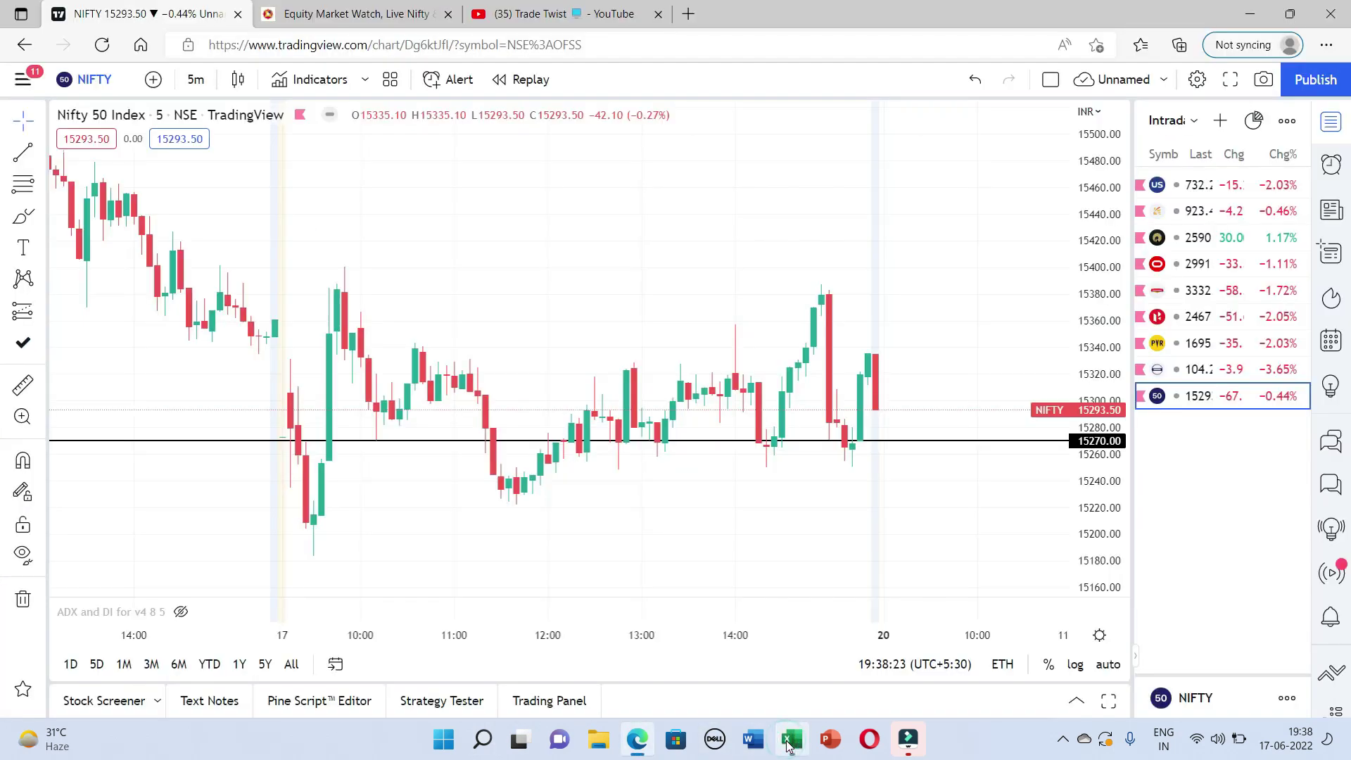
left_click(1187, 371)
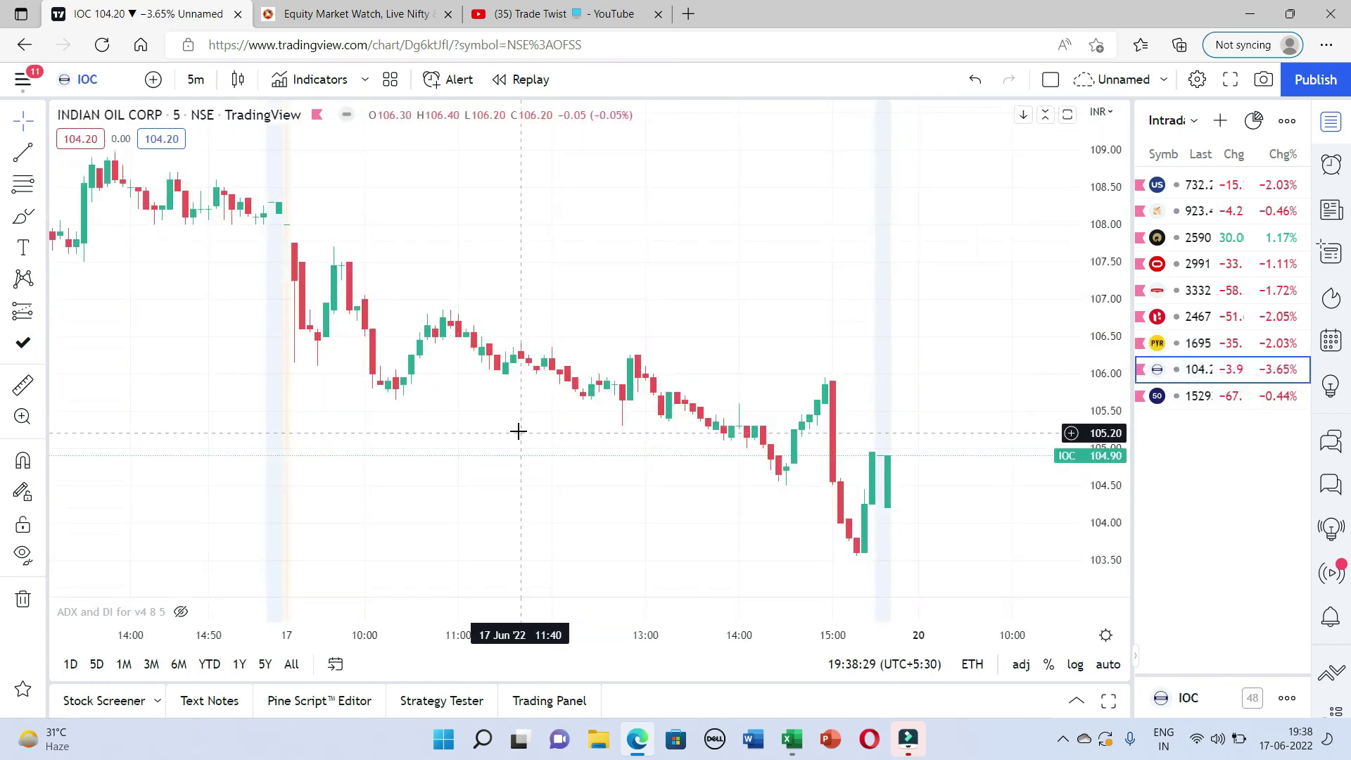
left_click_drag(518, 431, 507, 409)
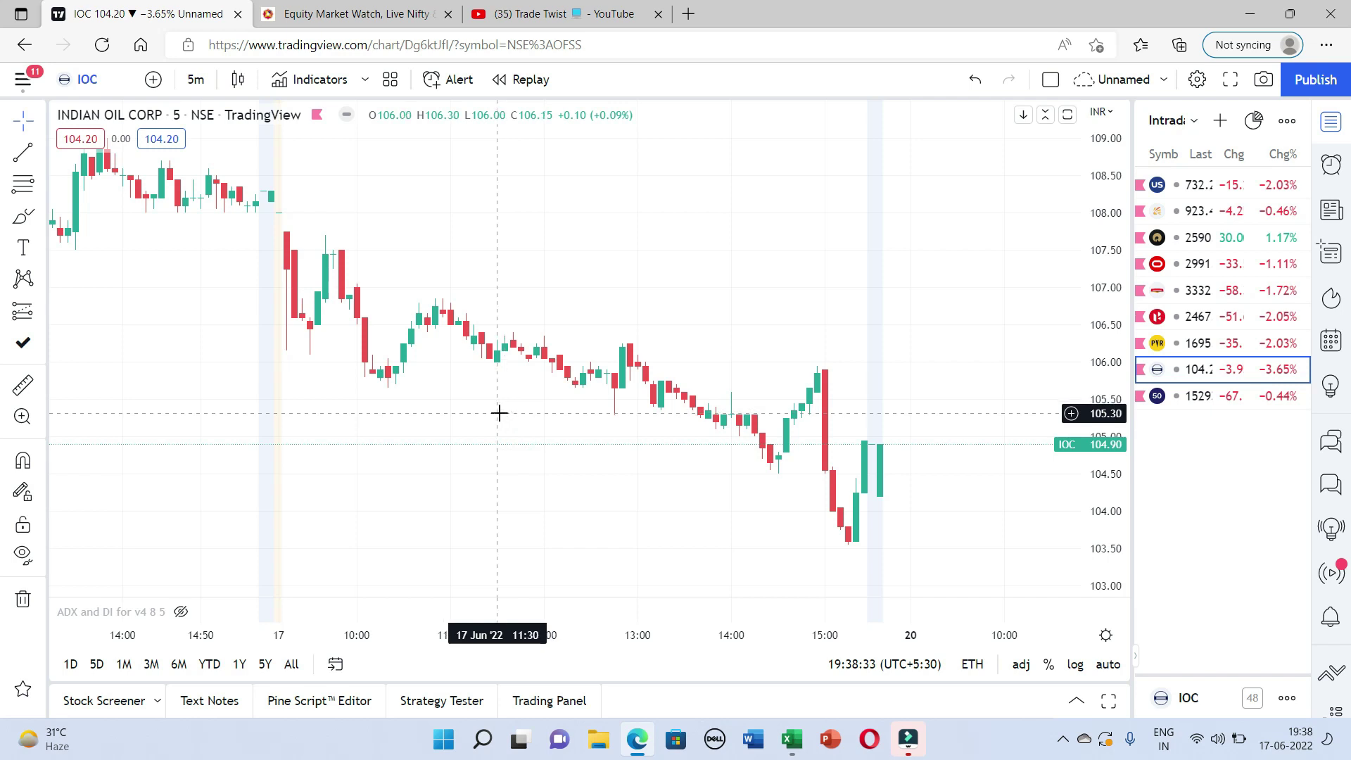
left_click(192, 83)
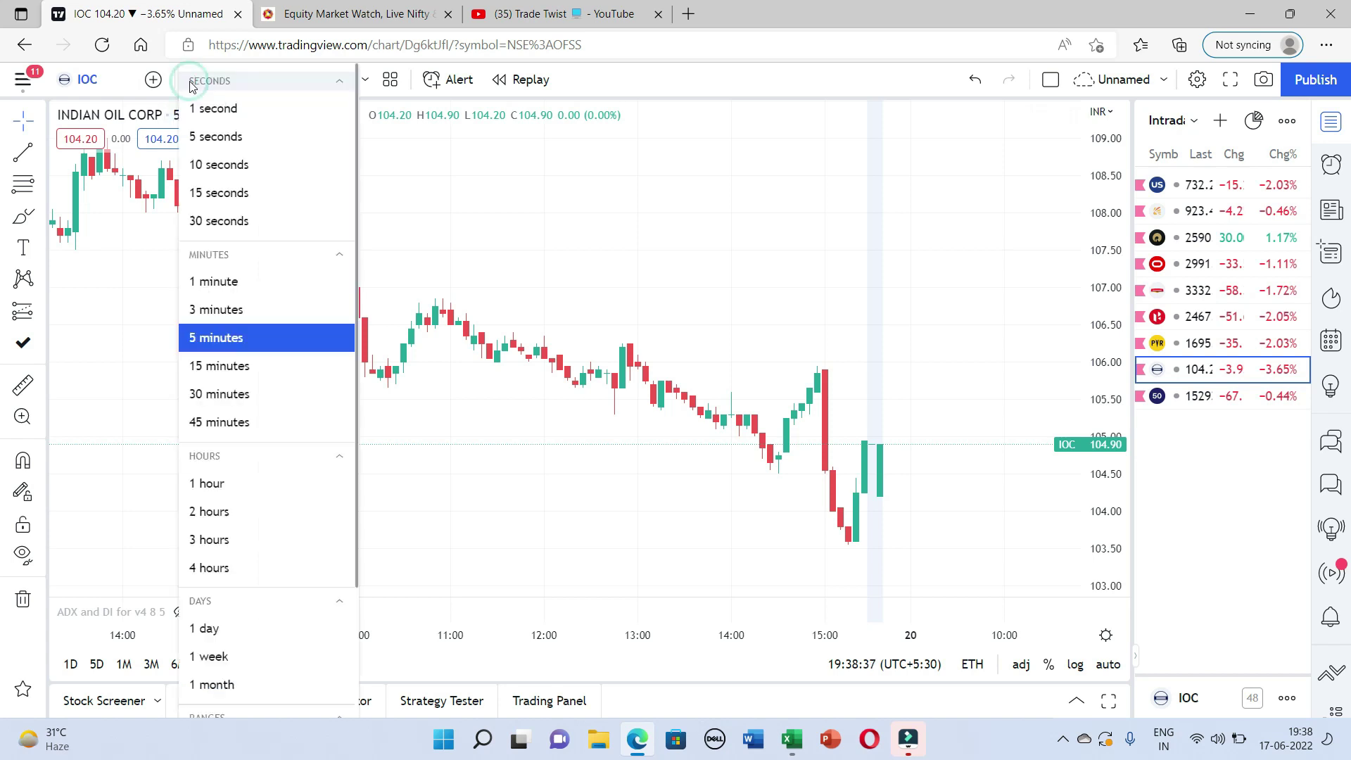
left_click(517, 272)
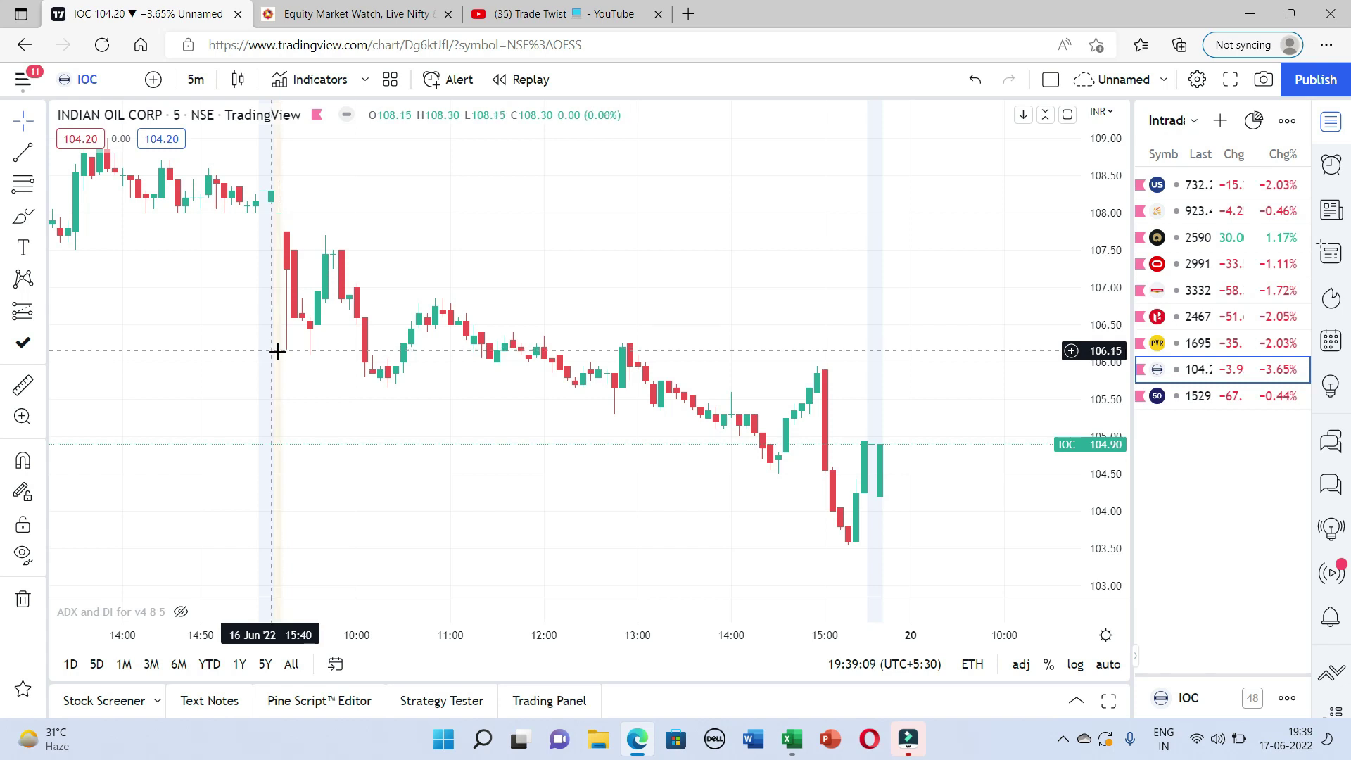
Draw a nearly horizontal trend line on the IOC chart at about 106.15, from 16 Jun 14:30 to 20 Jun 09:45.
left_click(21, 153)
left_click(169, 350)
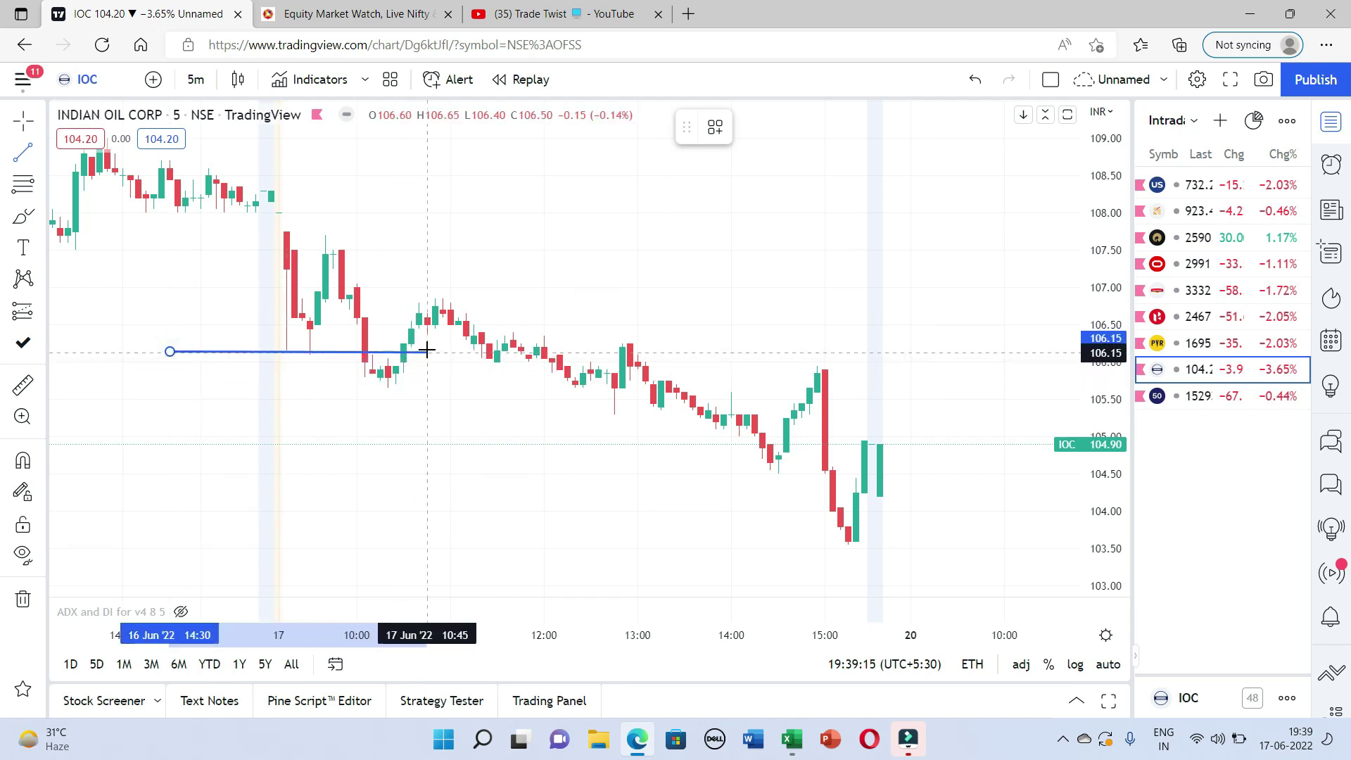
left_click(982, 356)
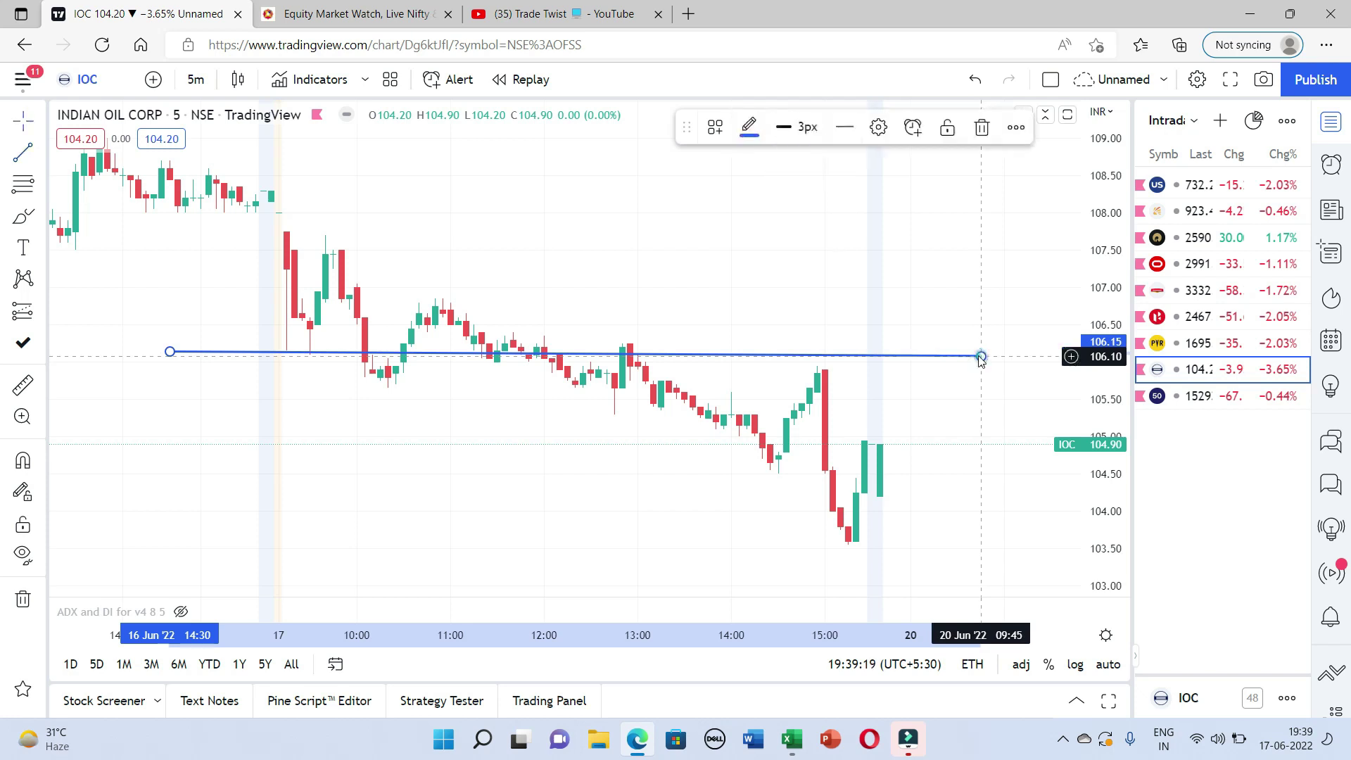
left_click(962, 467)
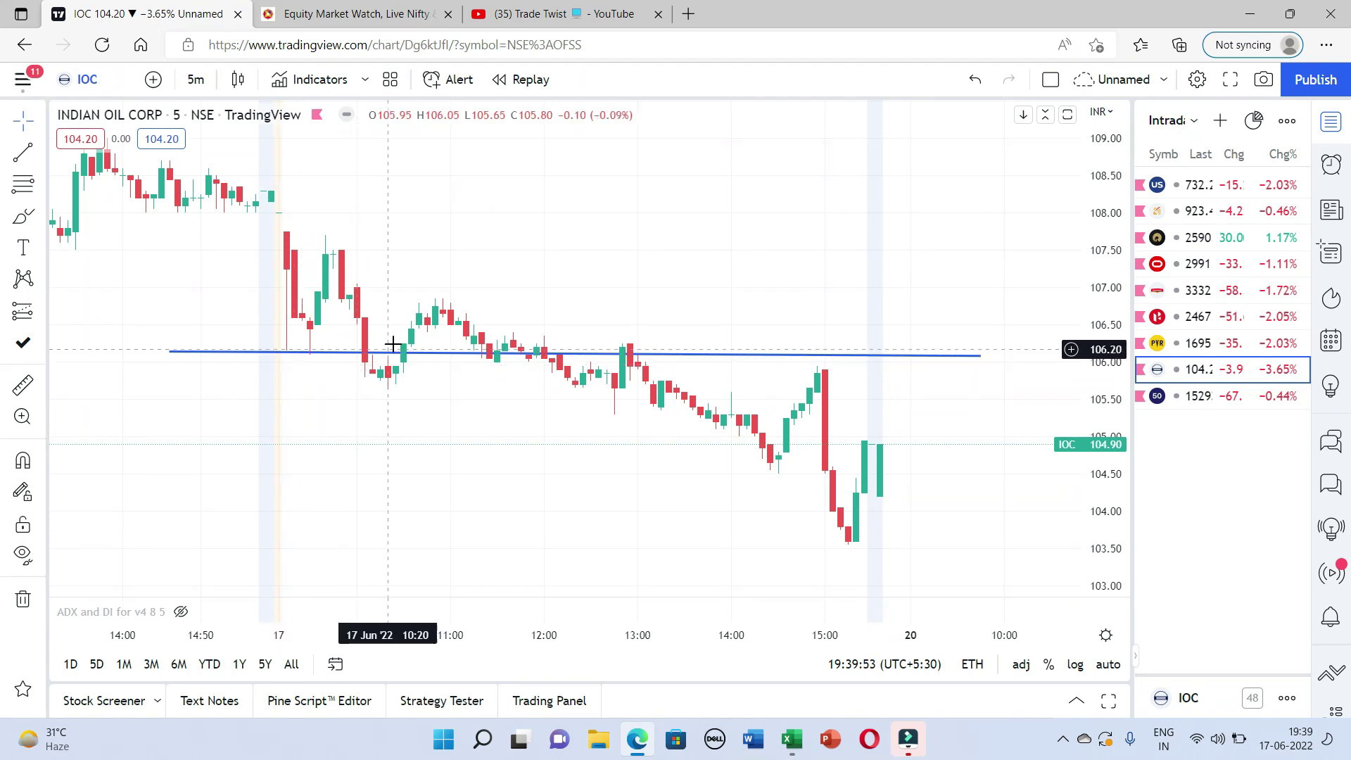
Place a Short Position at 106.15 on the 17 Jun 10:15 candle, with its stop at 107.75 and target at 104.50.
left_click(41, 310)
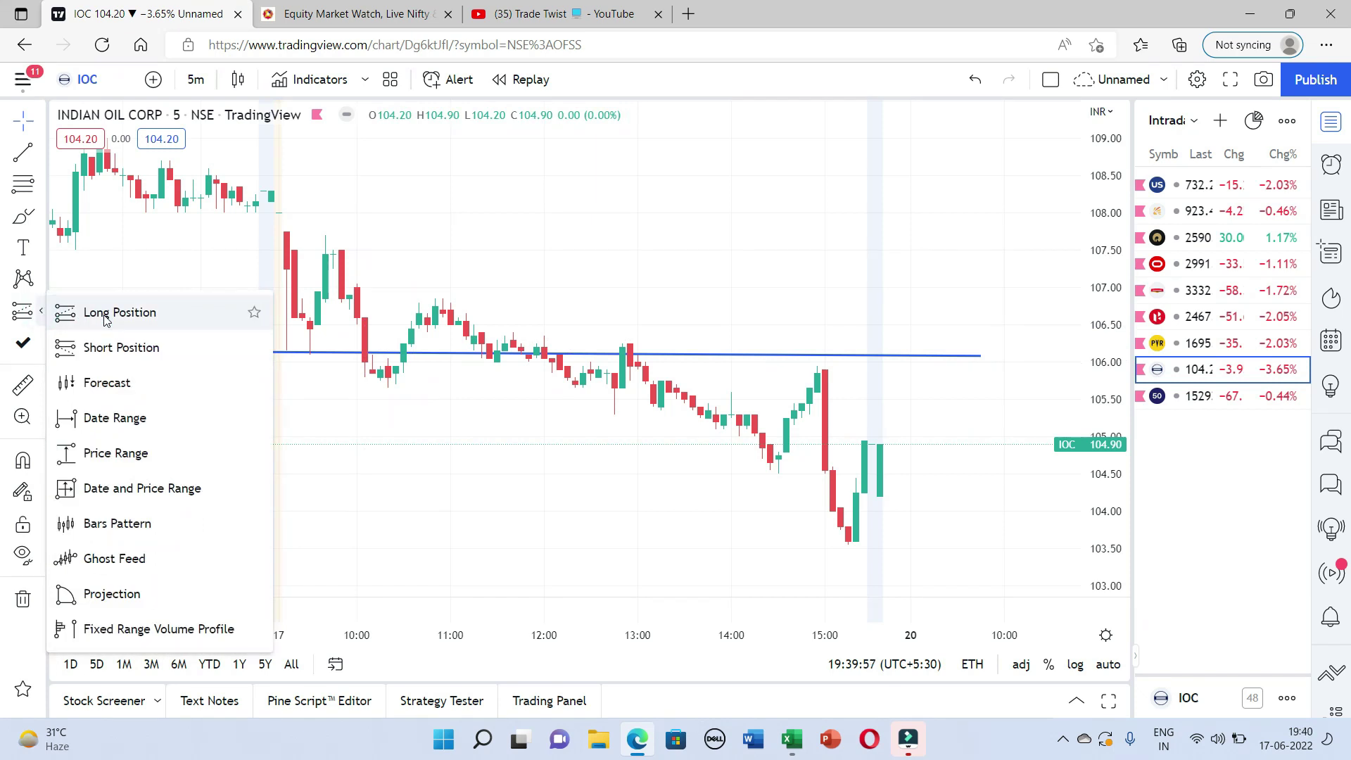
left_click(106, 351)
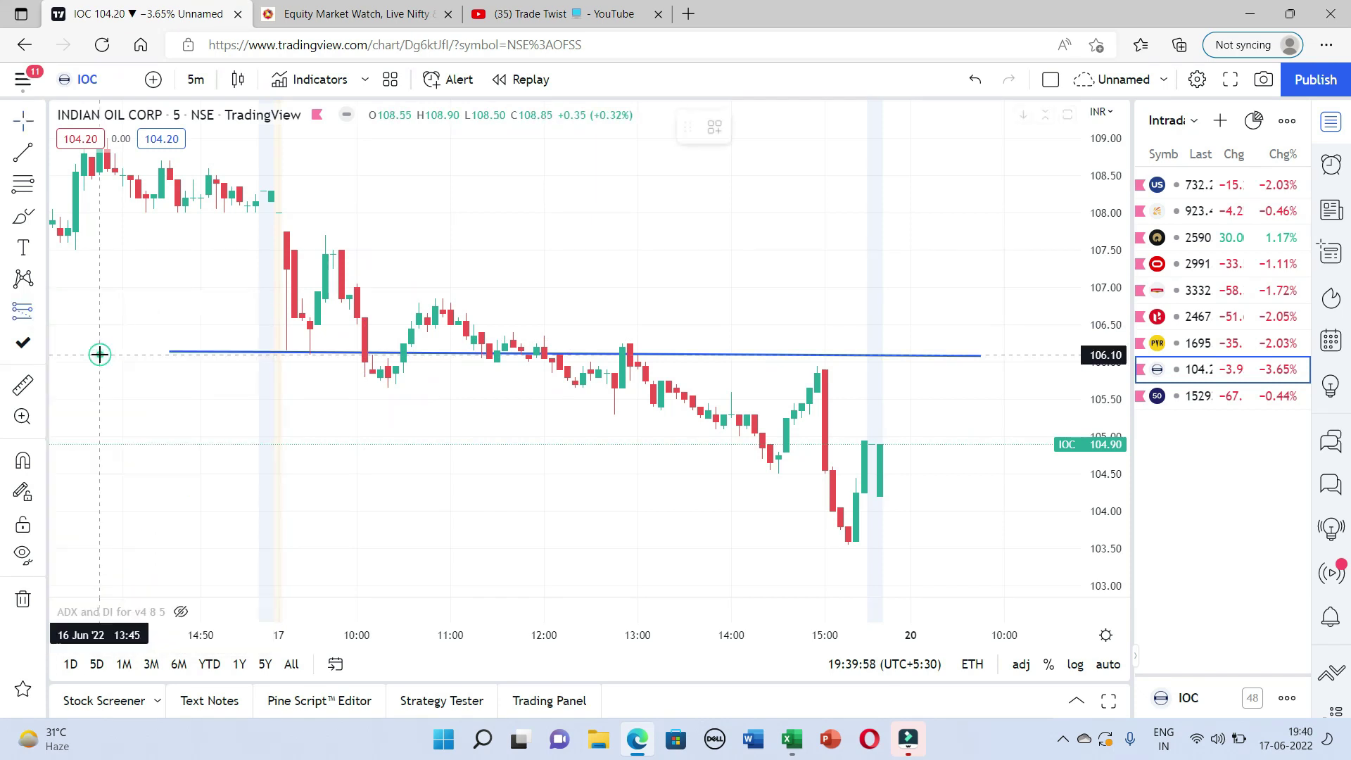
left_click(381, 351)
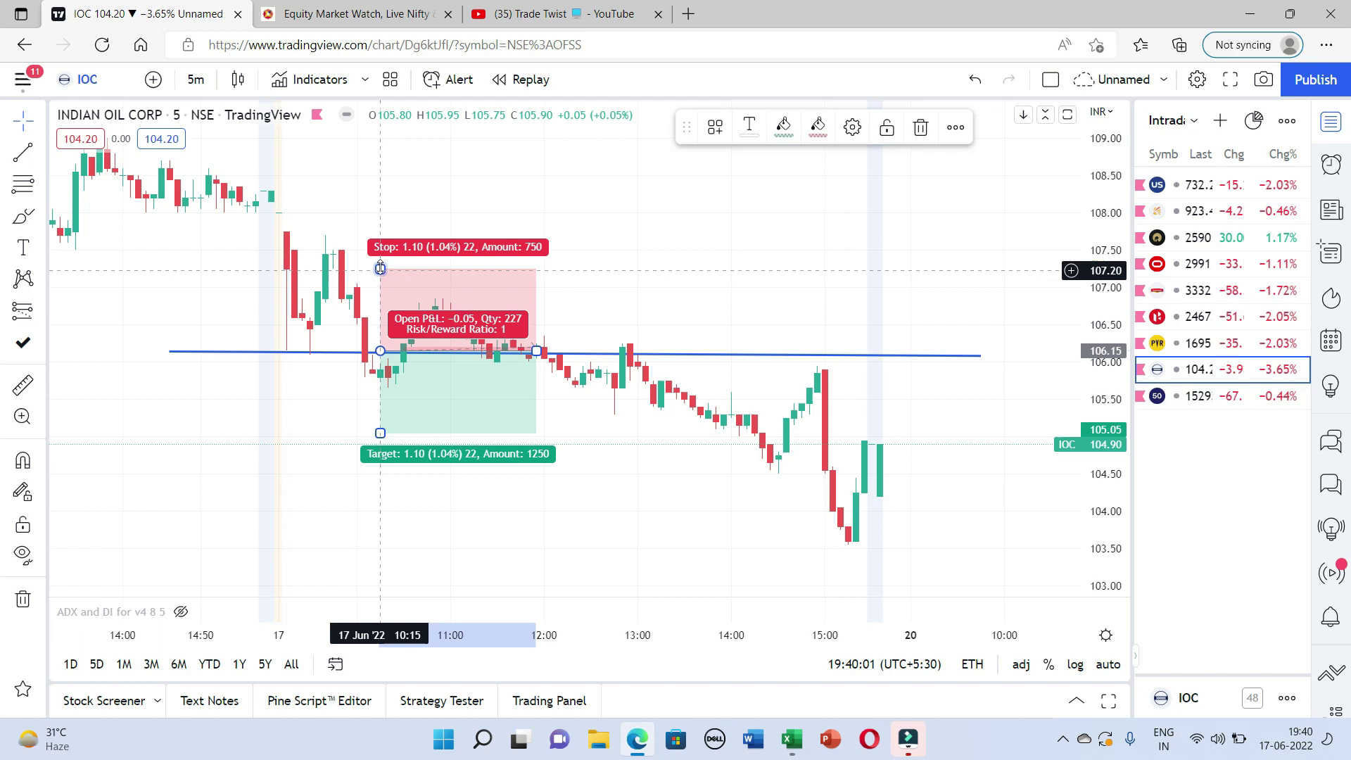
left_click_drag(380, 269, 380, 231)
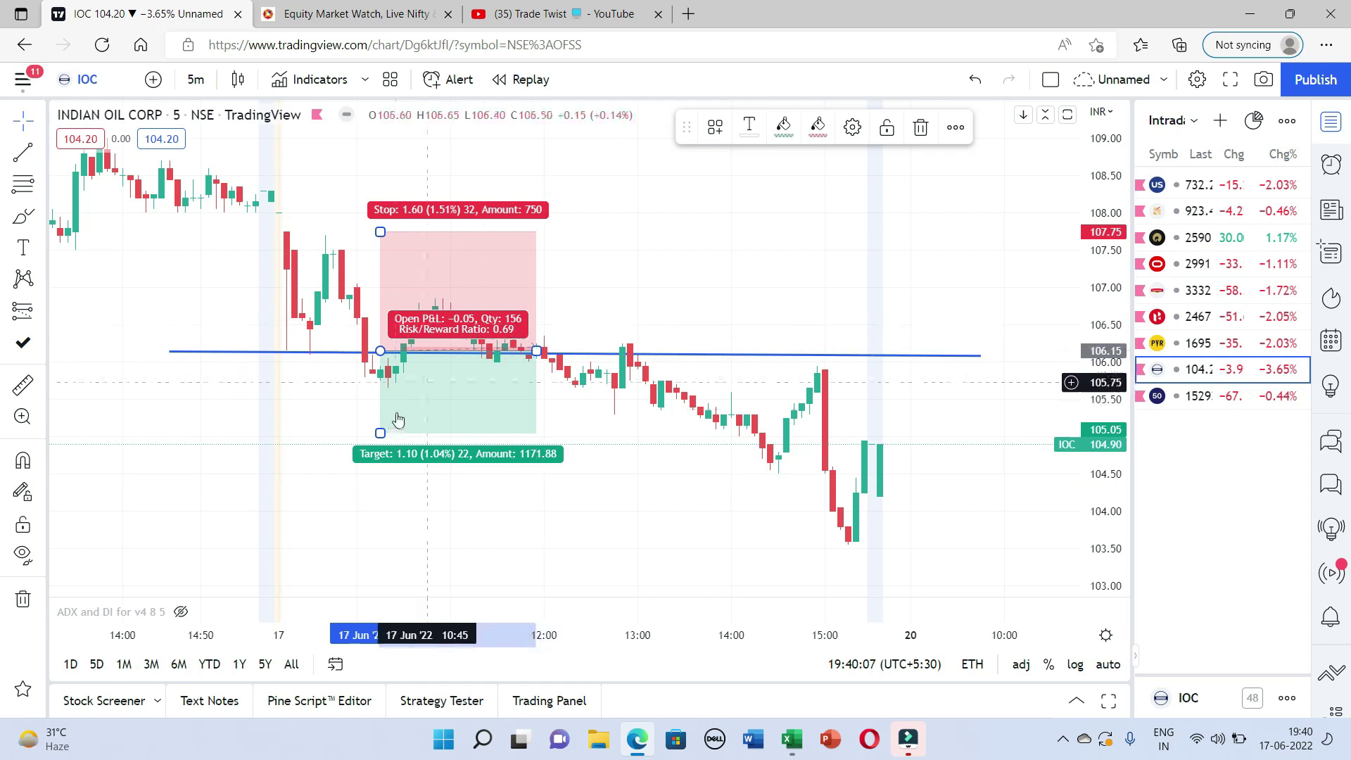
left_click_drag(380, 434, 381, 473)
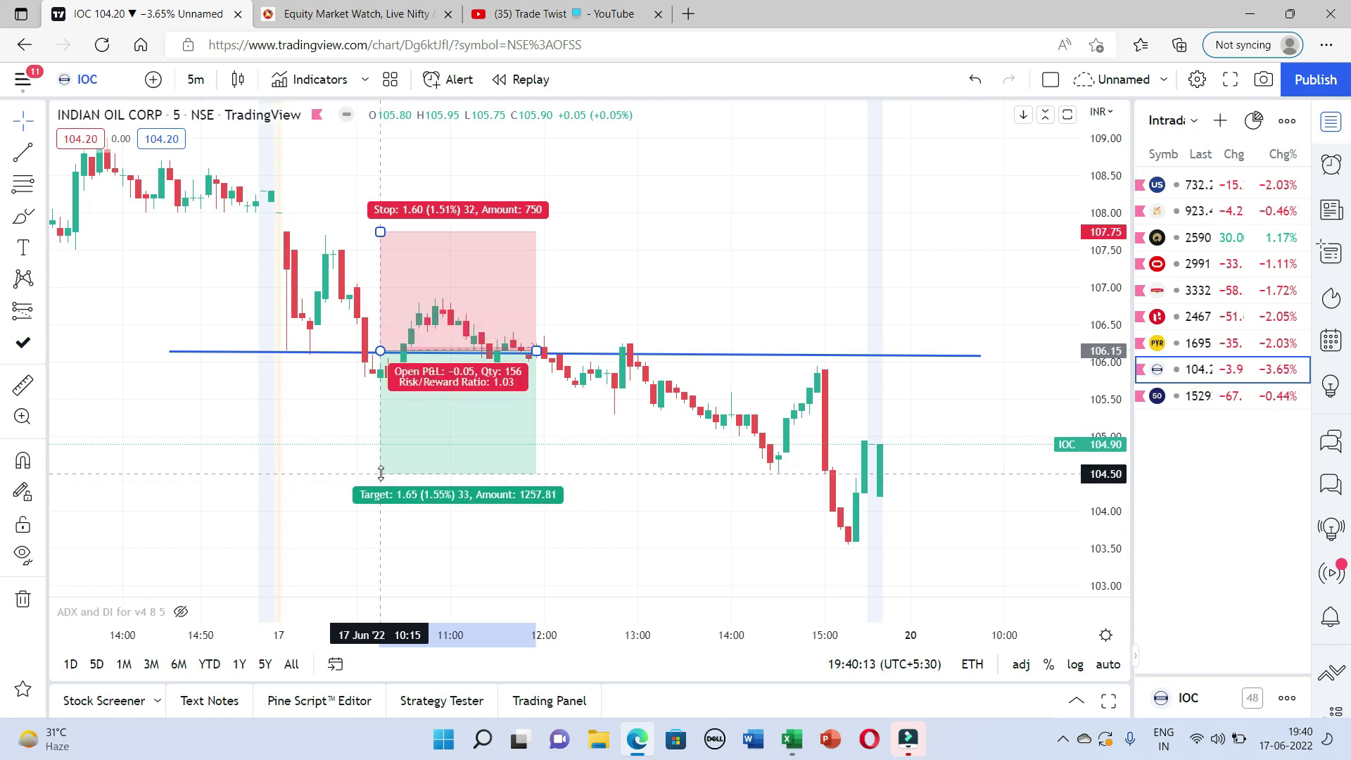
left_click(411, 567)
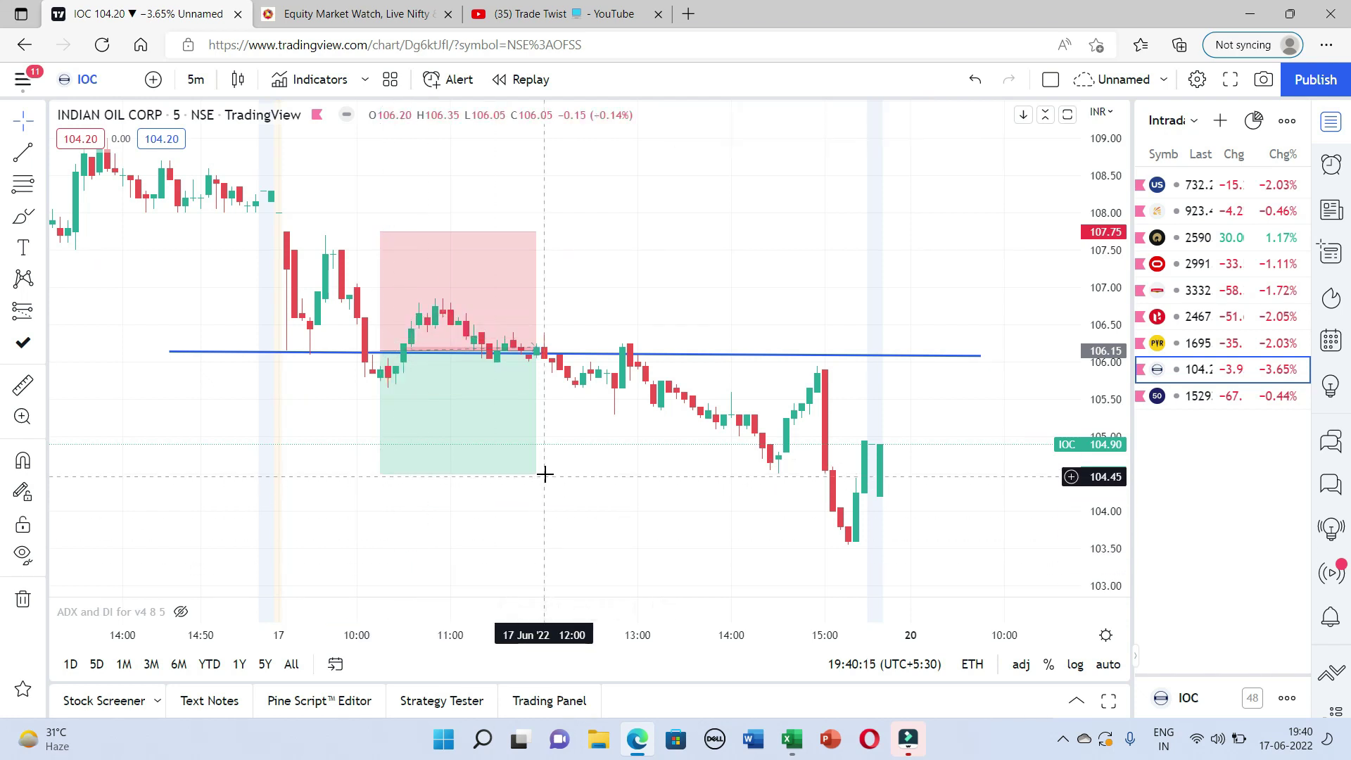
Draw a nearly horizontal trend line at the short position's target level, from 104.50 on 16 Jun 13:45 to about 104.40 on 20 Jun.
left_click(39, 156)
left_click(102, 162)
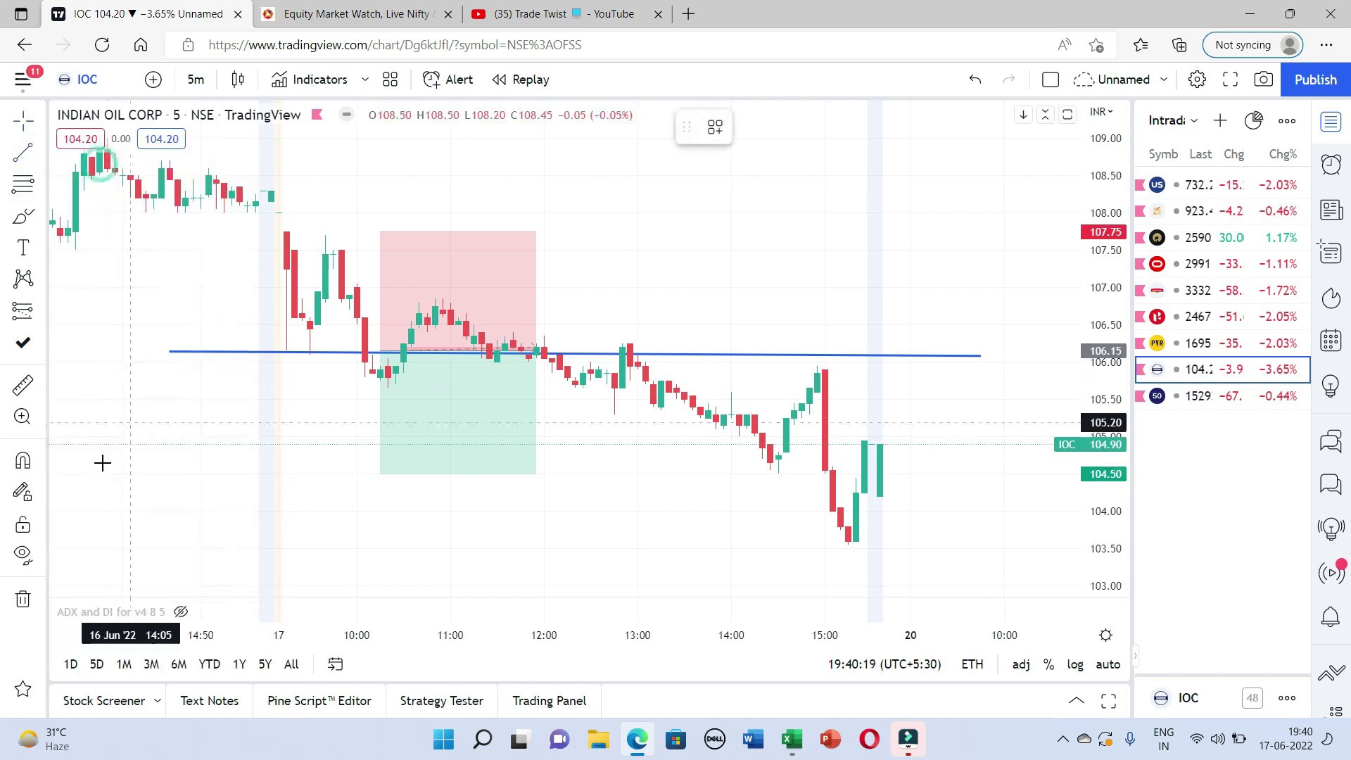
left_click(99, 477)
left_click(941, 586)
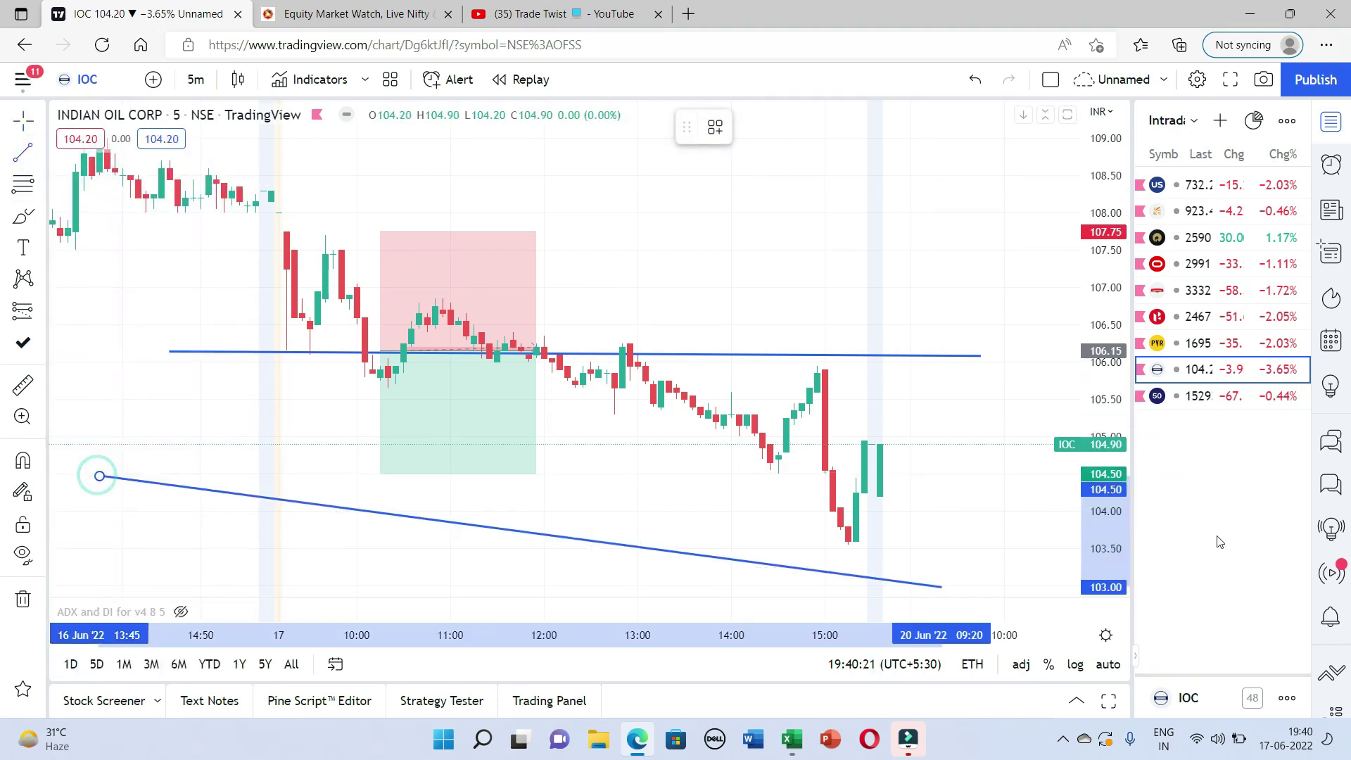
left_click(978, 482)
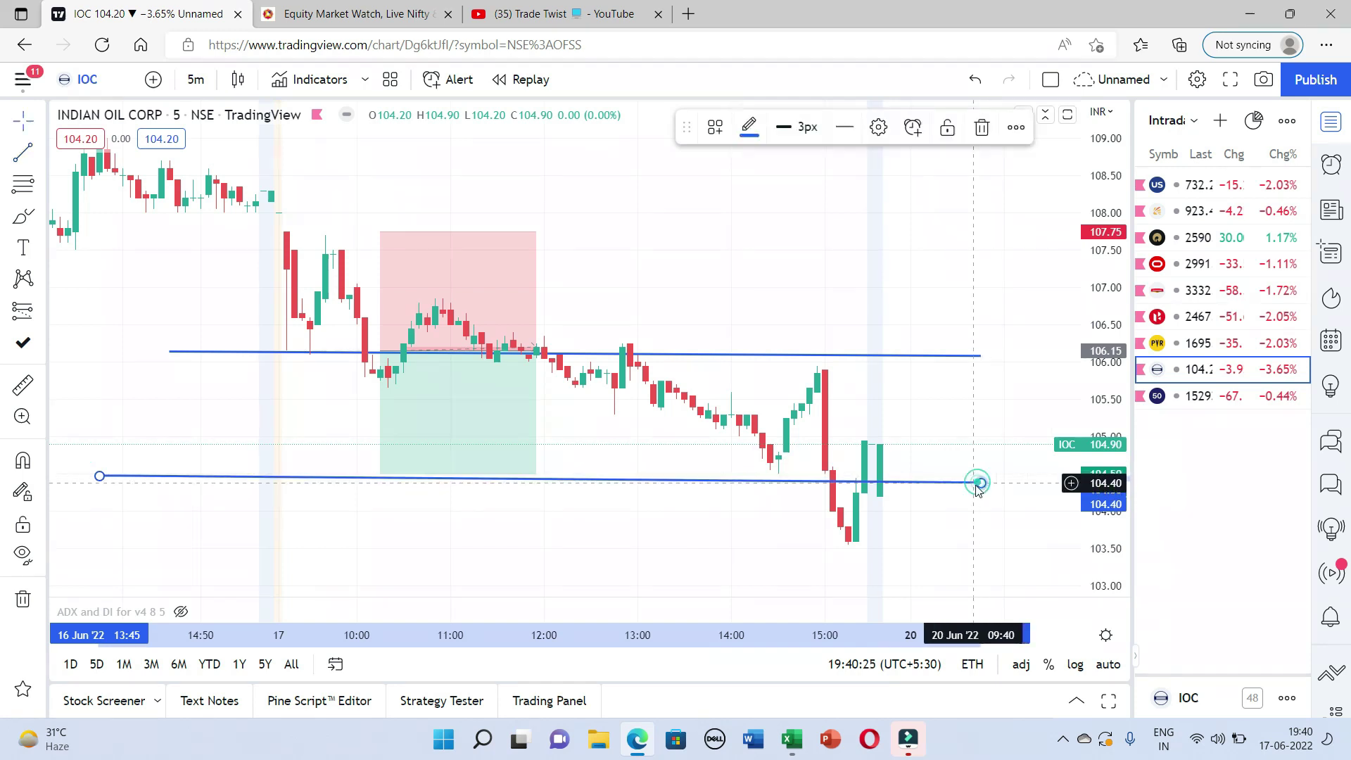
left_click(453, 573)
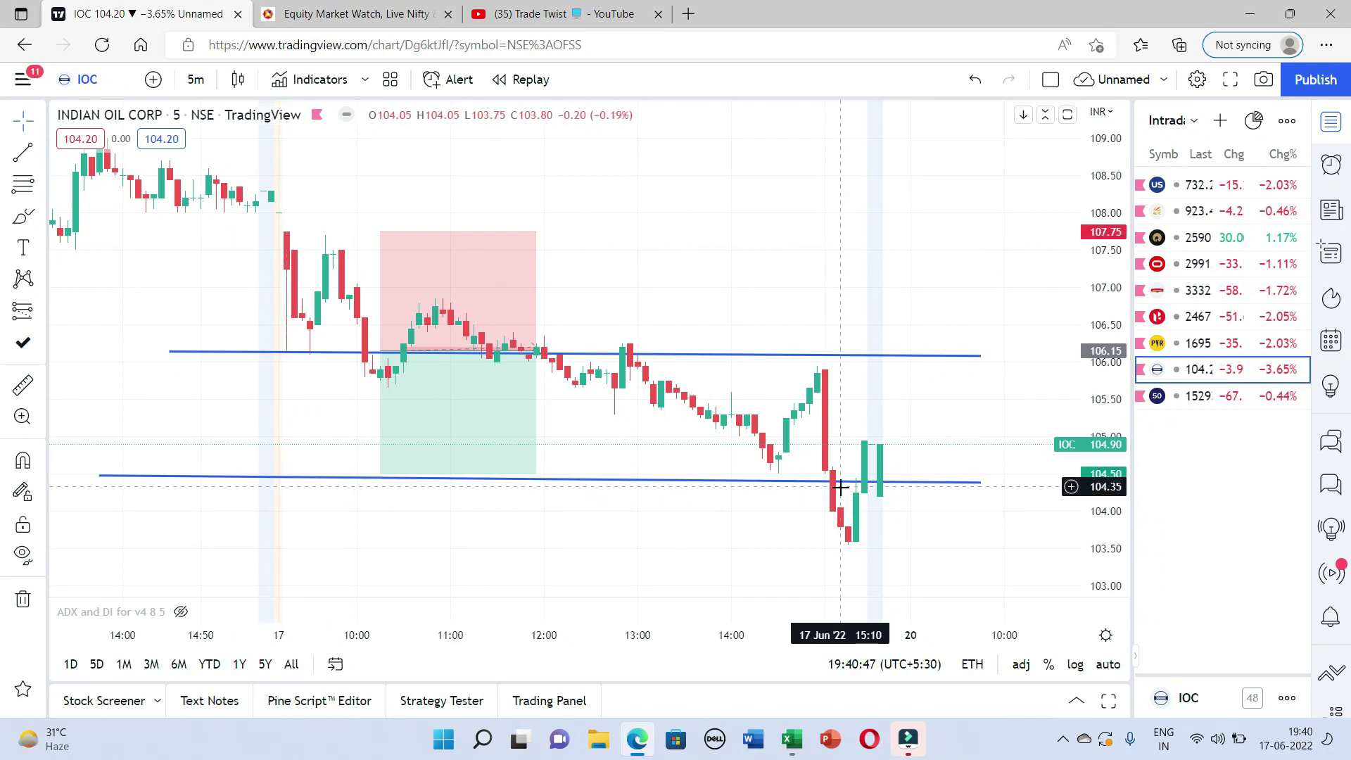
Extend the short position's target down to about 103.55.
left_click(380, 473)
left_click_drag(380, 474, 384, 545)
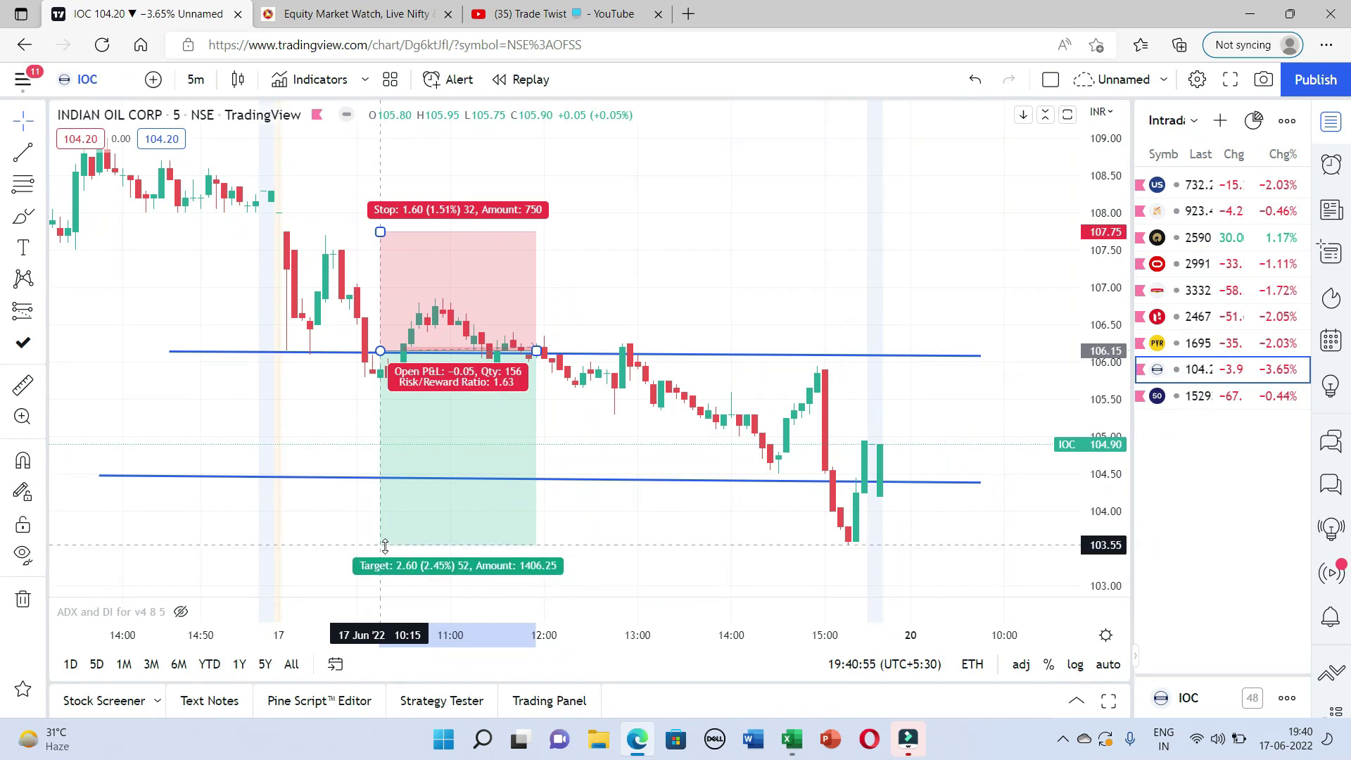
Deselect the IOC short position and glance at the filtered stock list in Excel before returning to the chart.
left_click(631, 519)
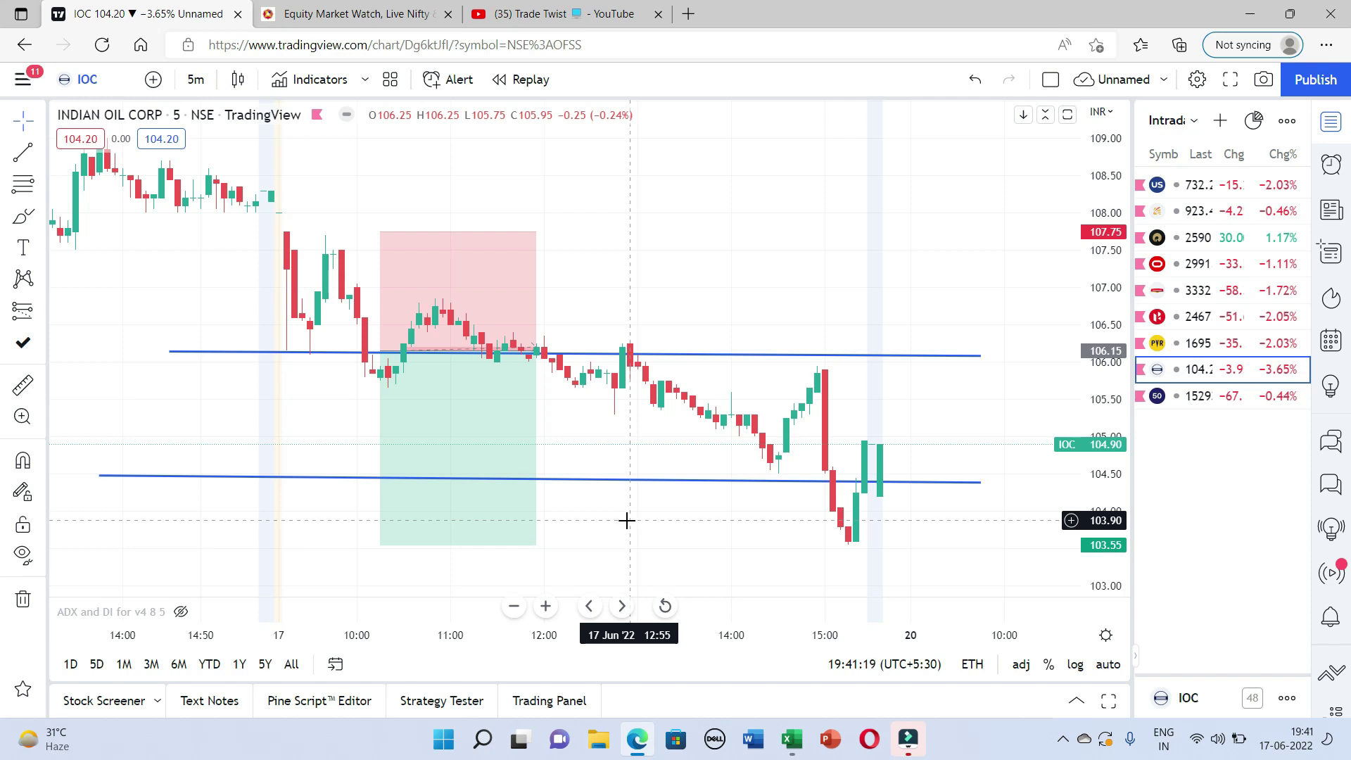
left_click(512, 366)
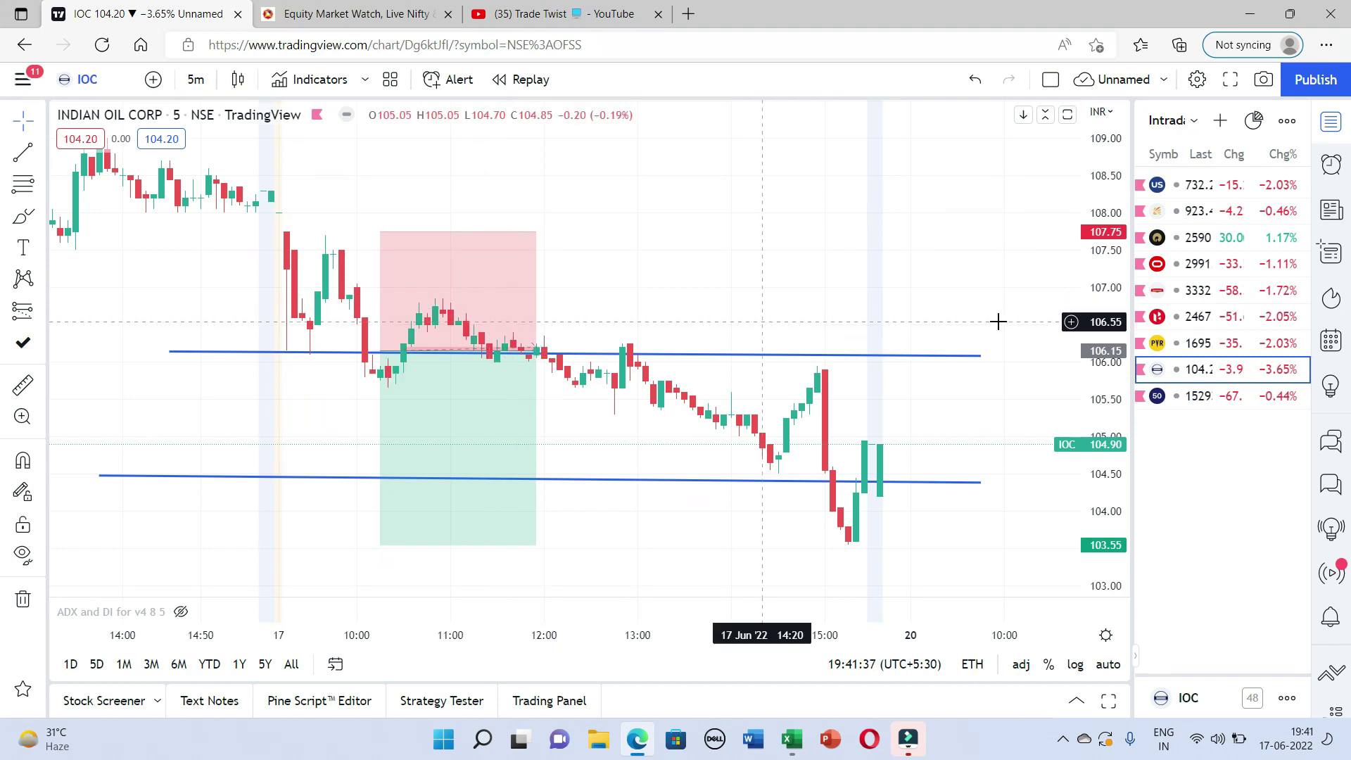
left_click(788, 751)
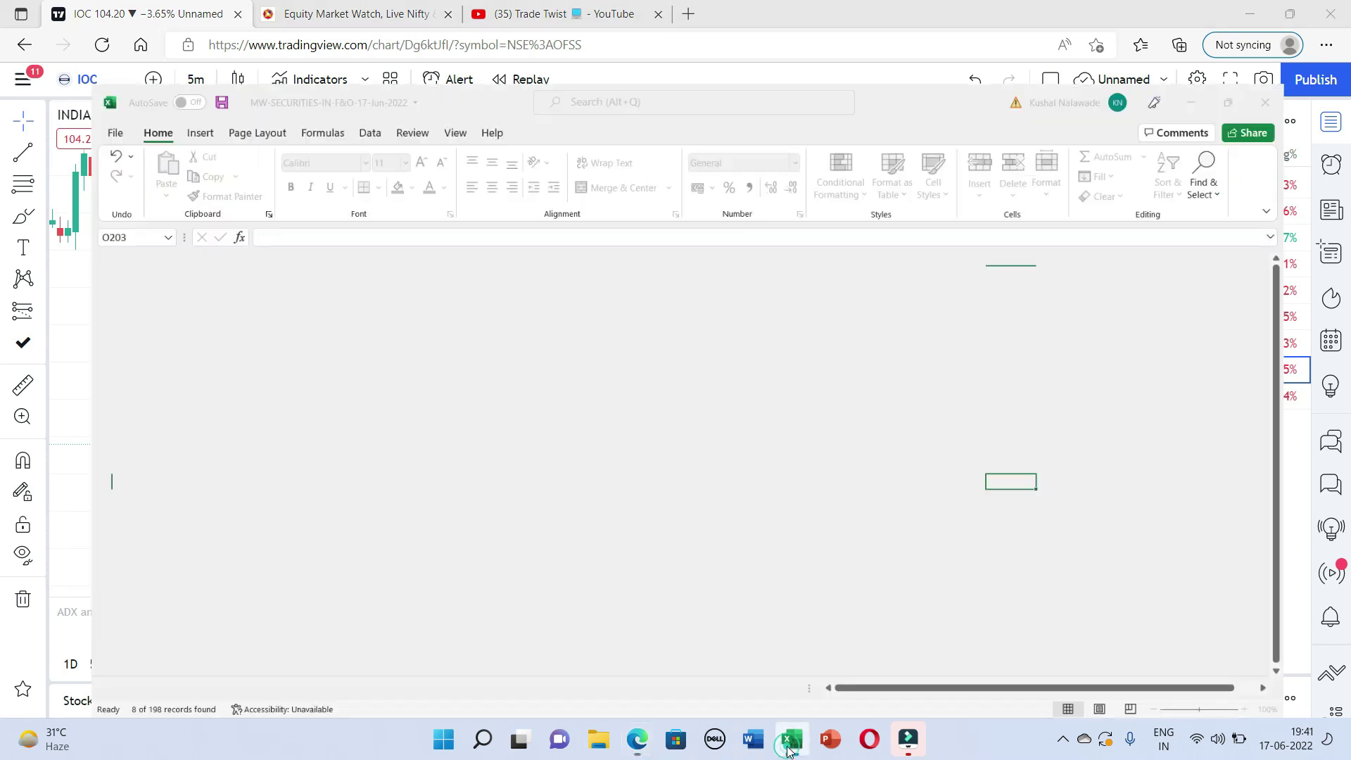
left_click(788, 751)
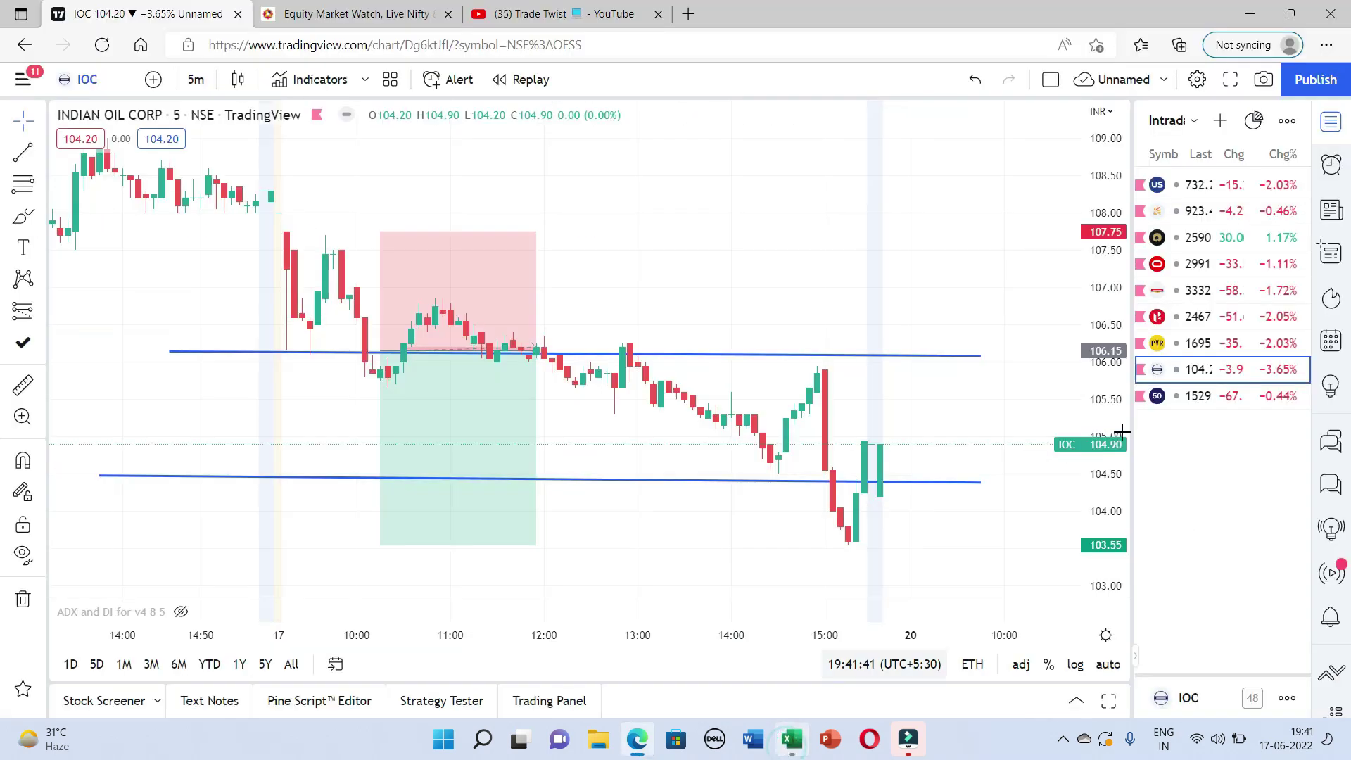
Open PVR's 5-minute chart and draw a nearly horizontal trend line at about 1710, from 16 Jun 14:25 to the end of 17 Jun.
left_click(1185, 346)
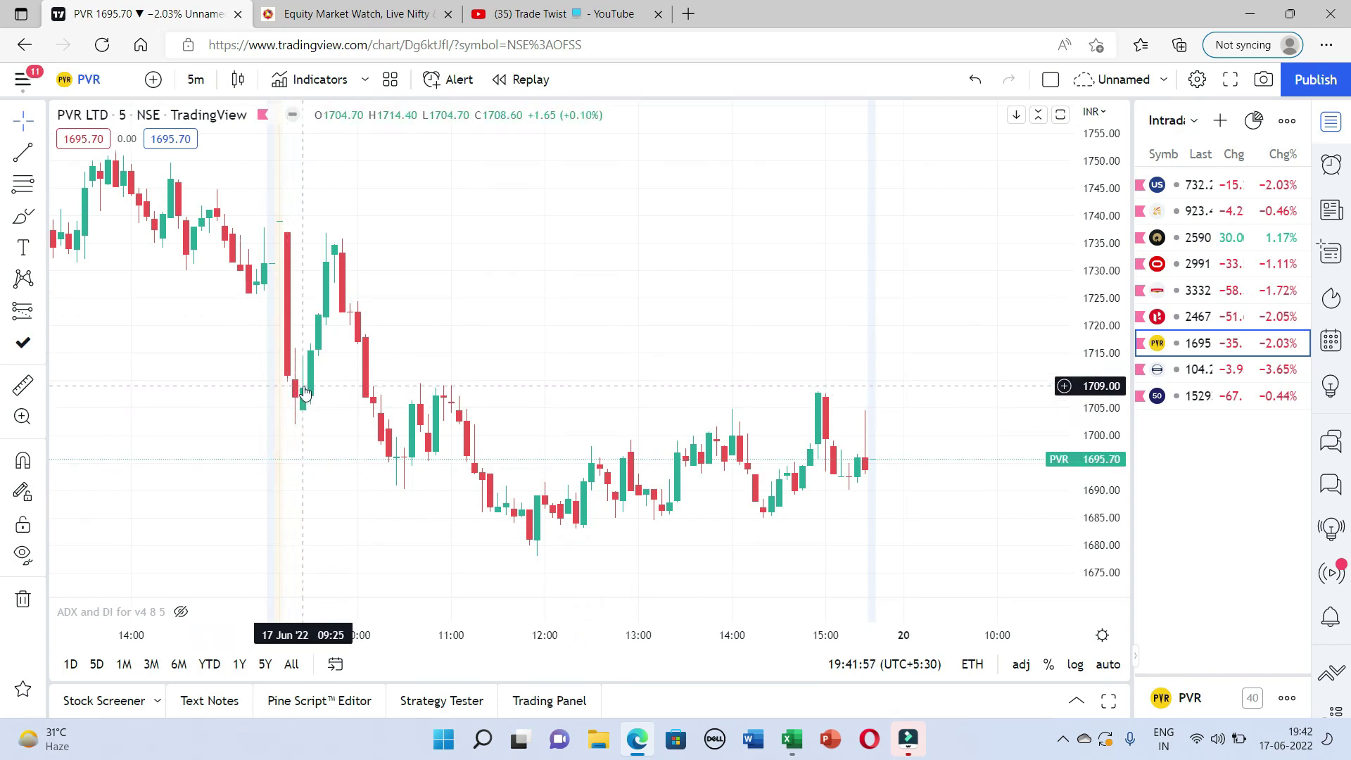
left_click(23, 156)
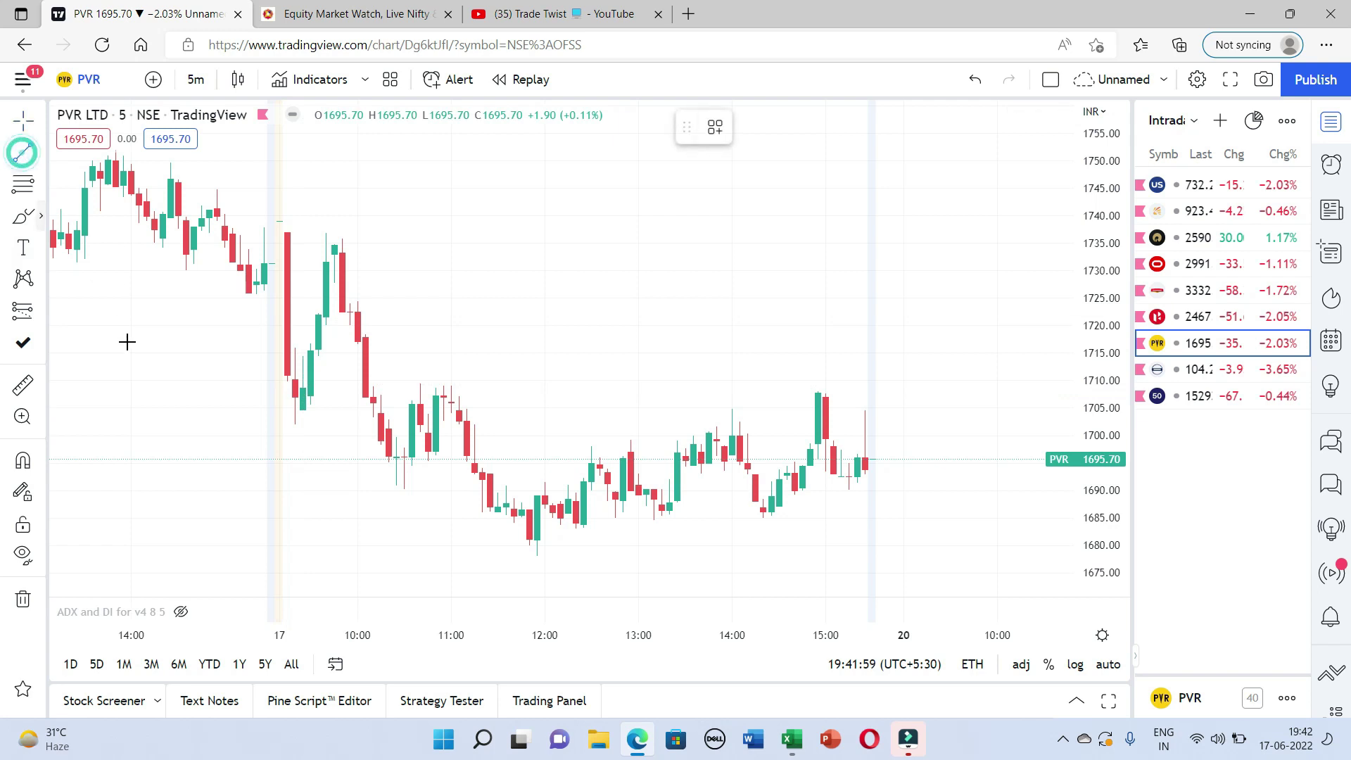
left_click(171, 382)
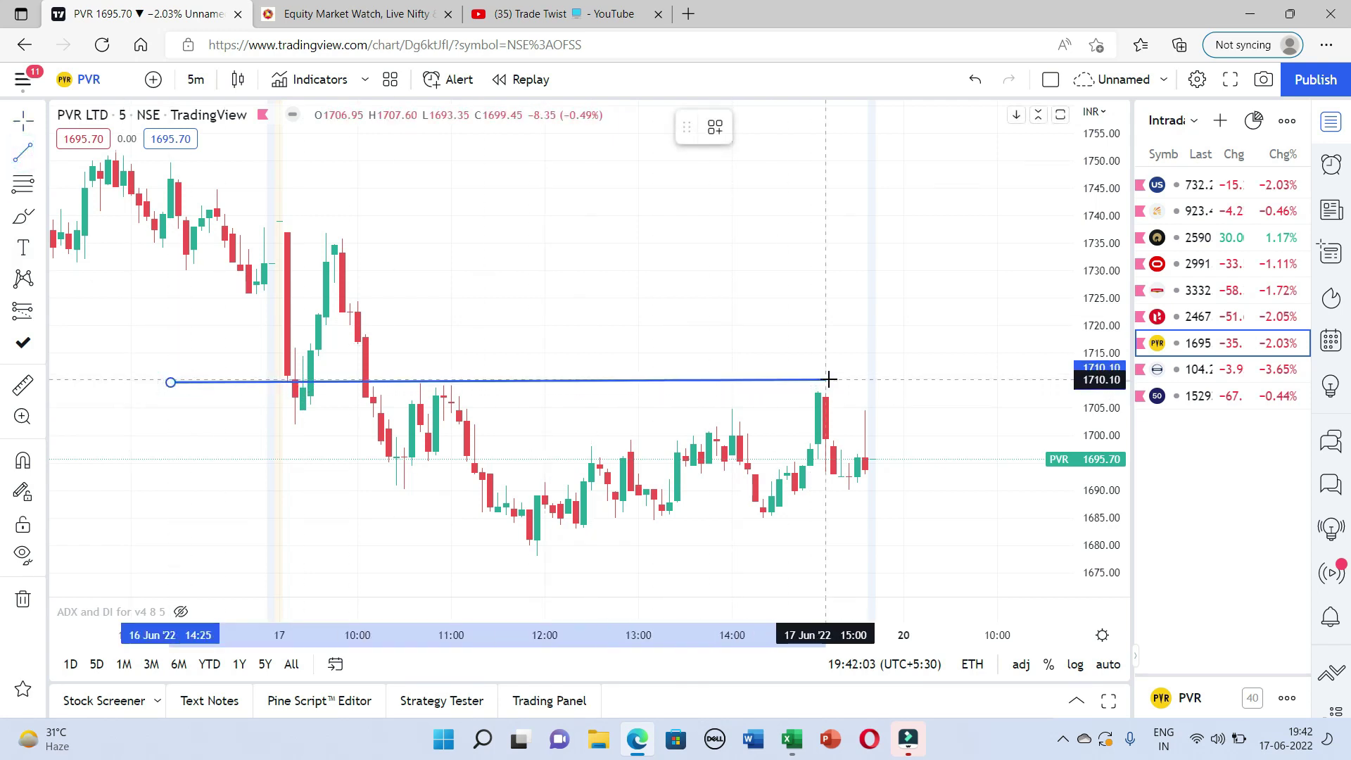
left_click(880, 374)
left_click(242, 468)
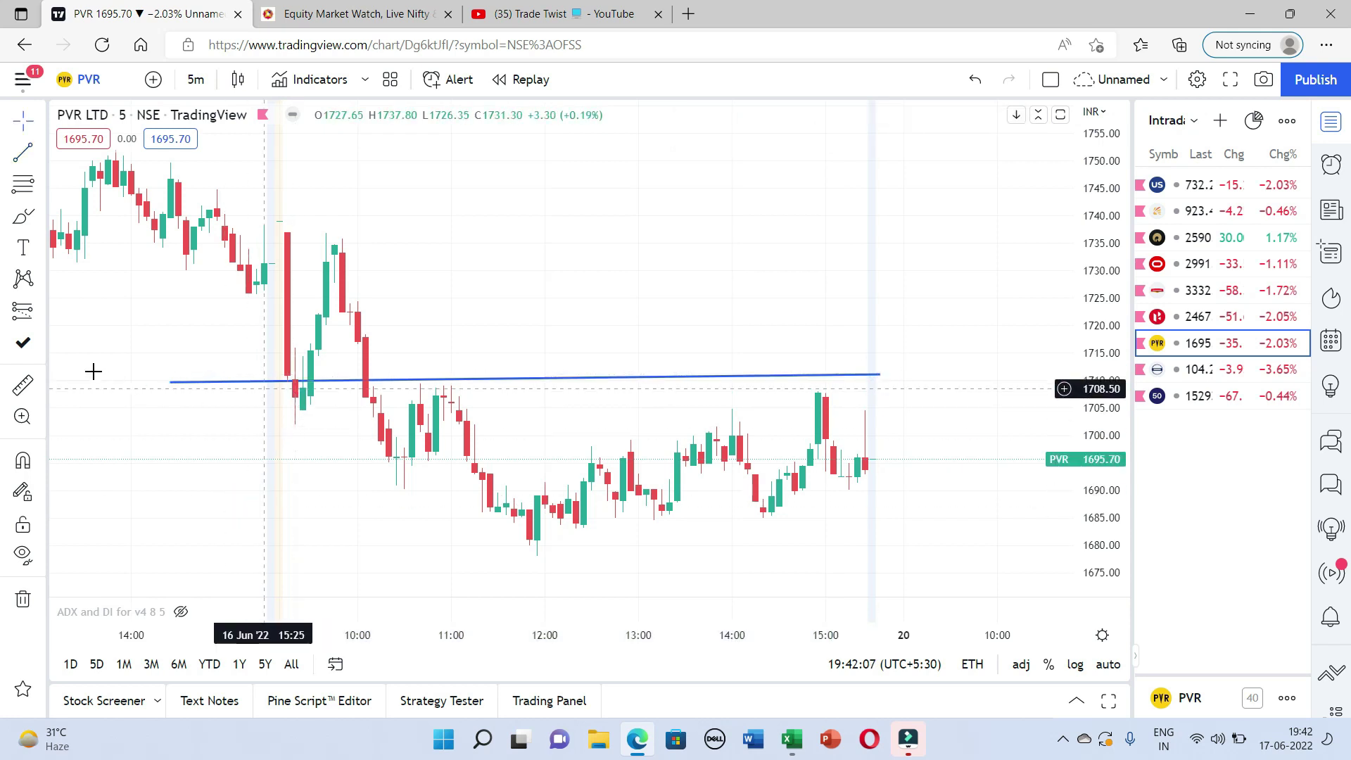
Place a Short Position at 1709.95 on PVR's 17 Jun 09:45 candle, with its stop at 1737.05 and target at 1682.40.
left_click(41, 312)
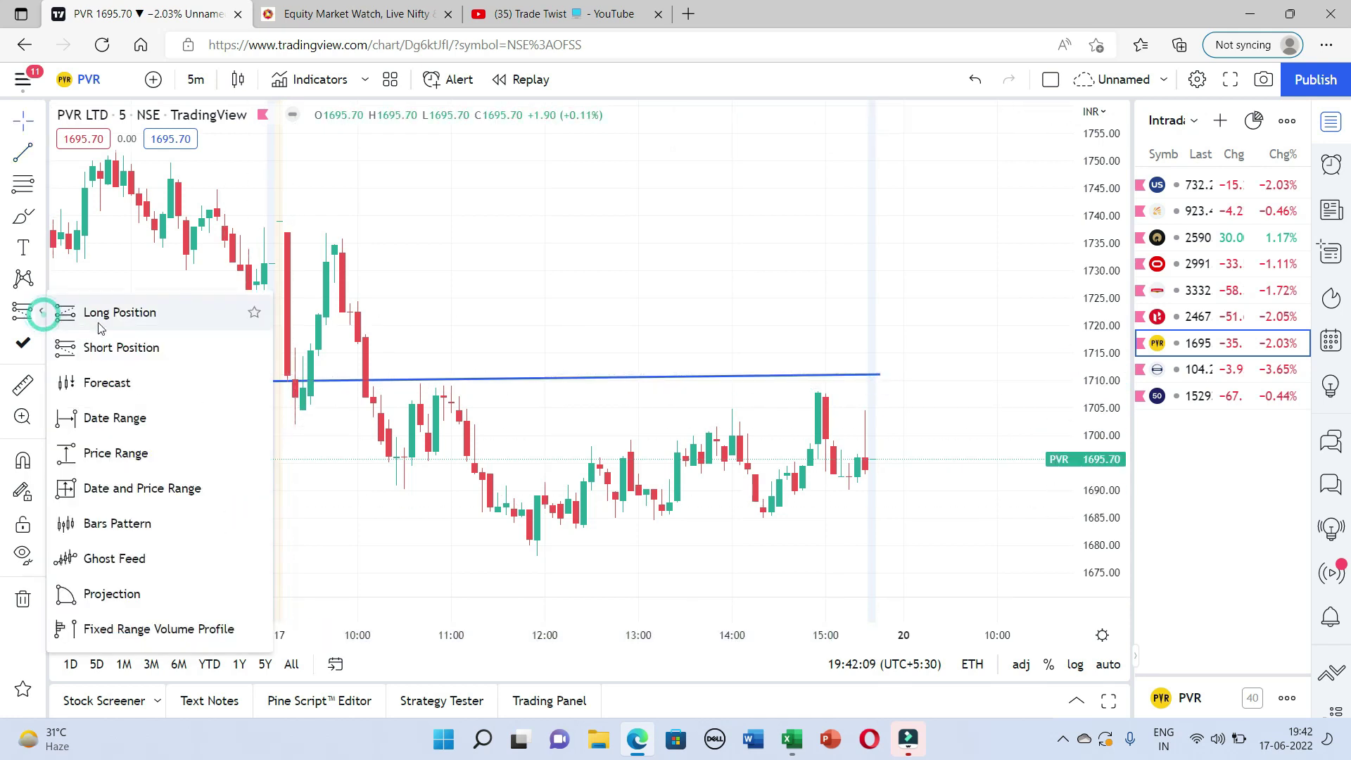
left_click(102, 346)
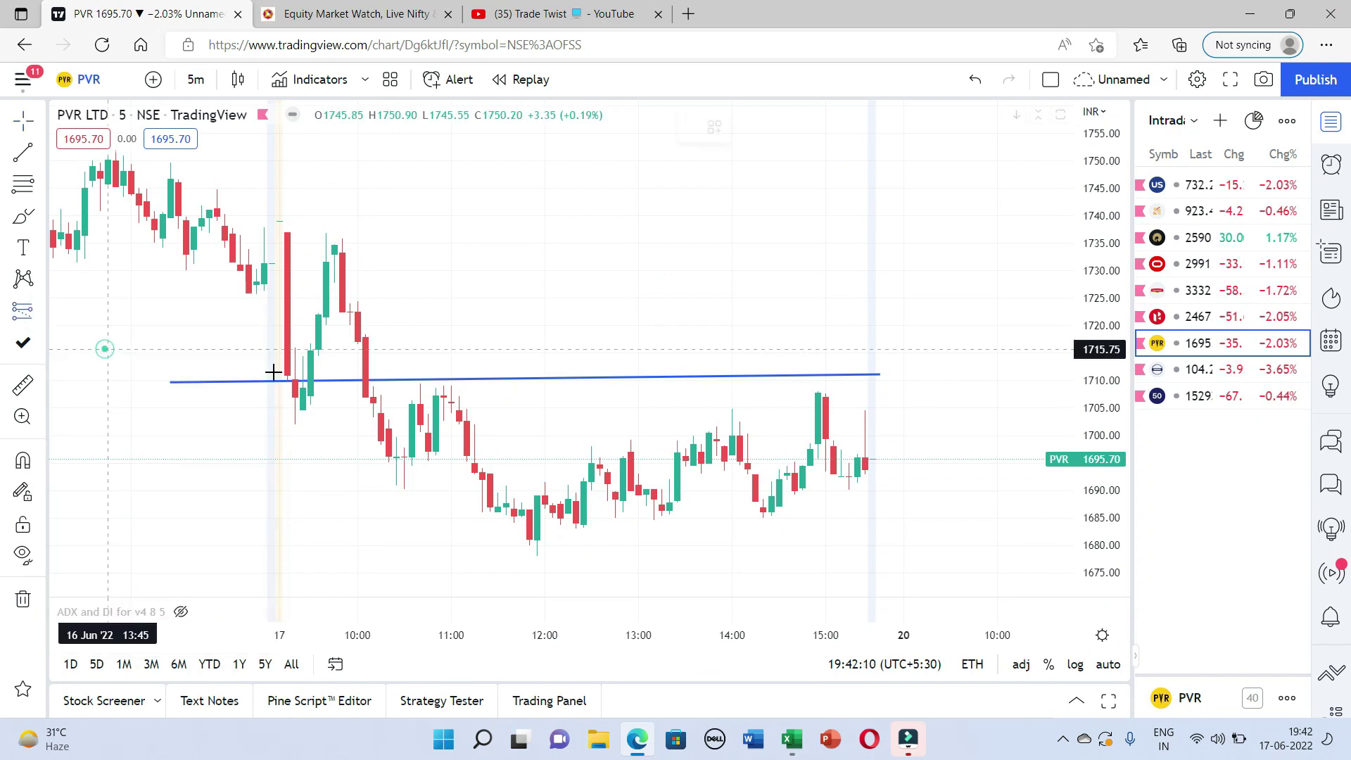
left_click(334, 380)
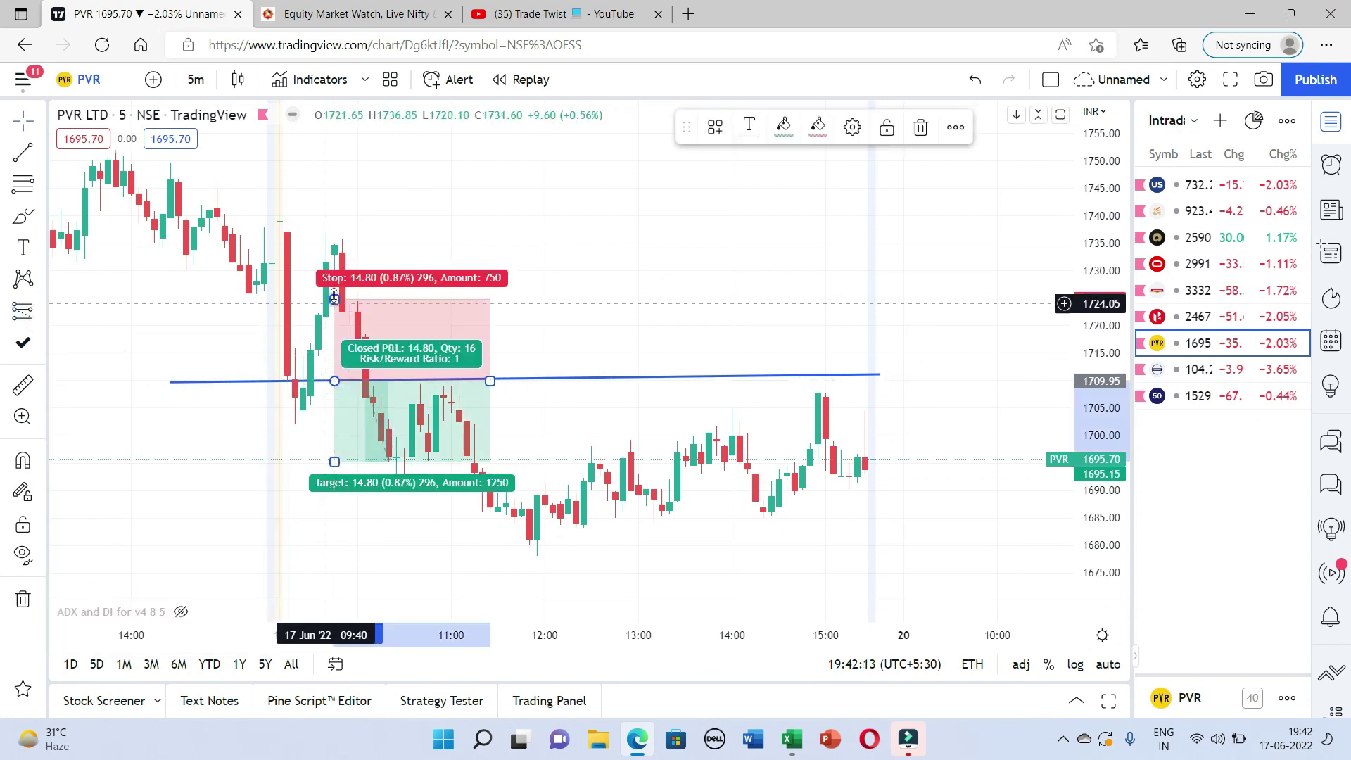
left_click_drag(334, 293, 334, 227)
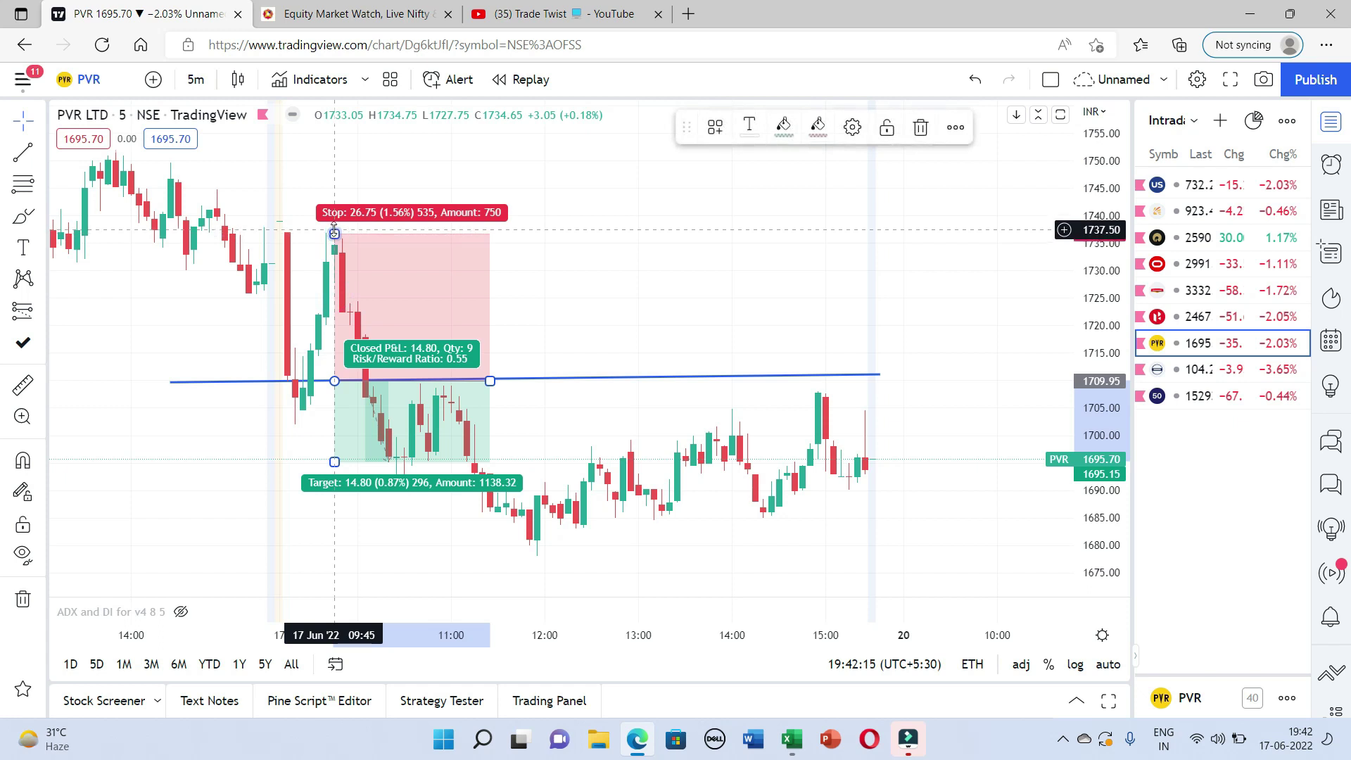
left_click_drag(334, 224, 336, 230)
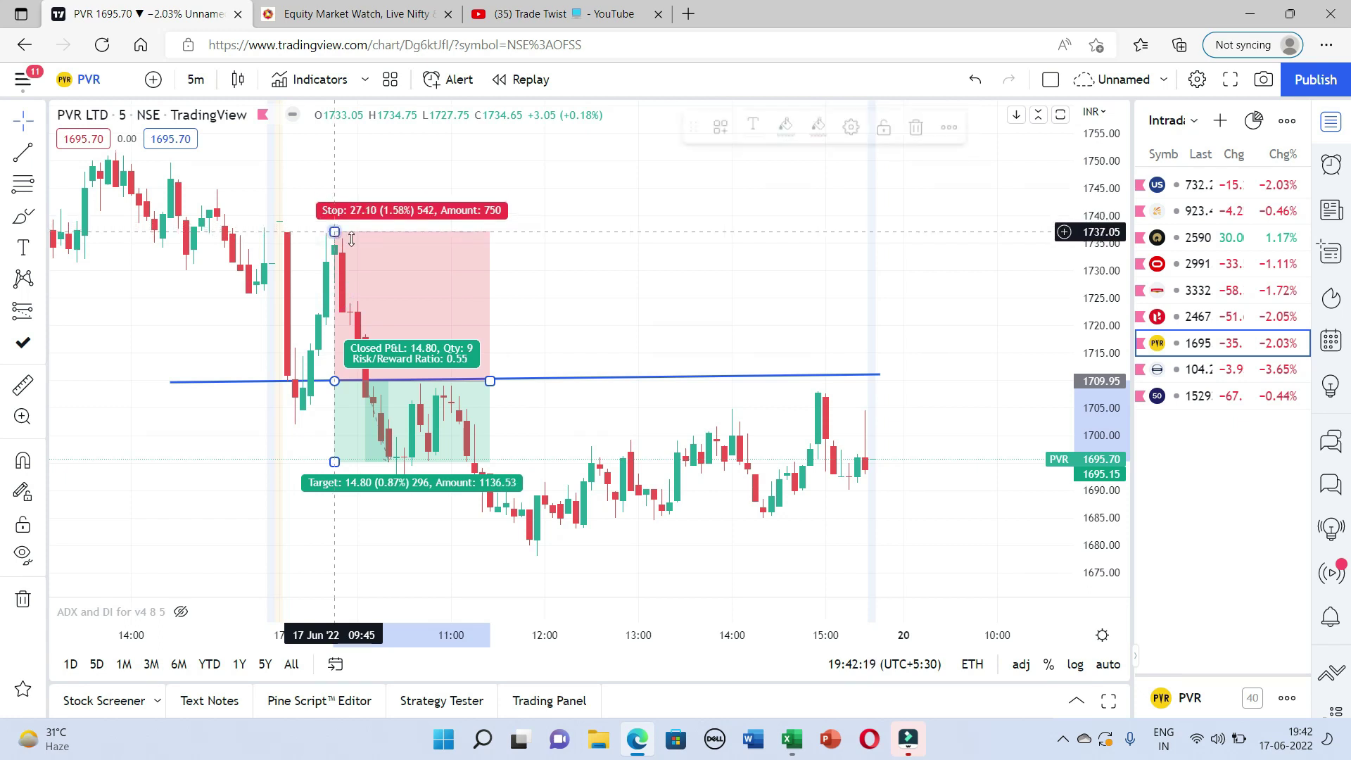
left_click(584, 293)
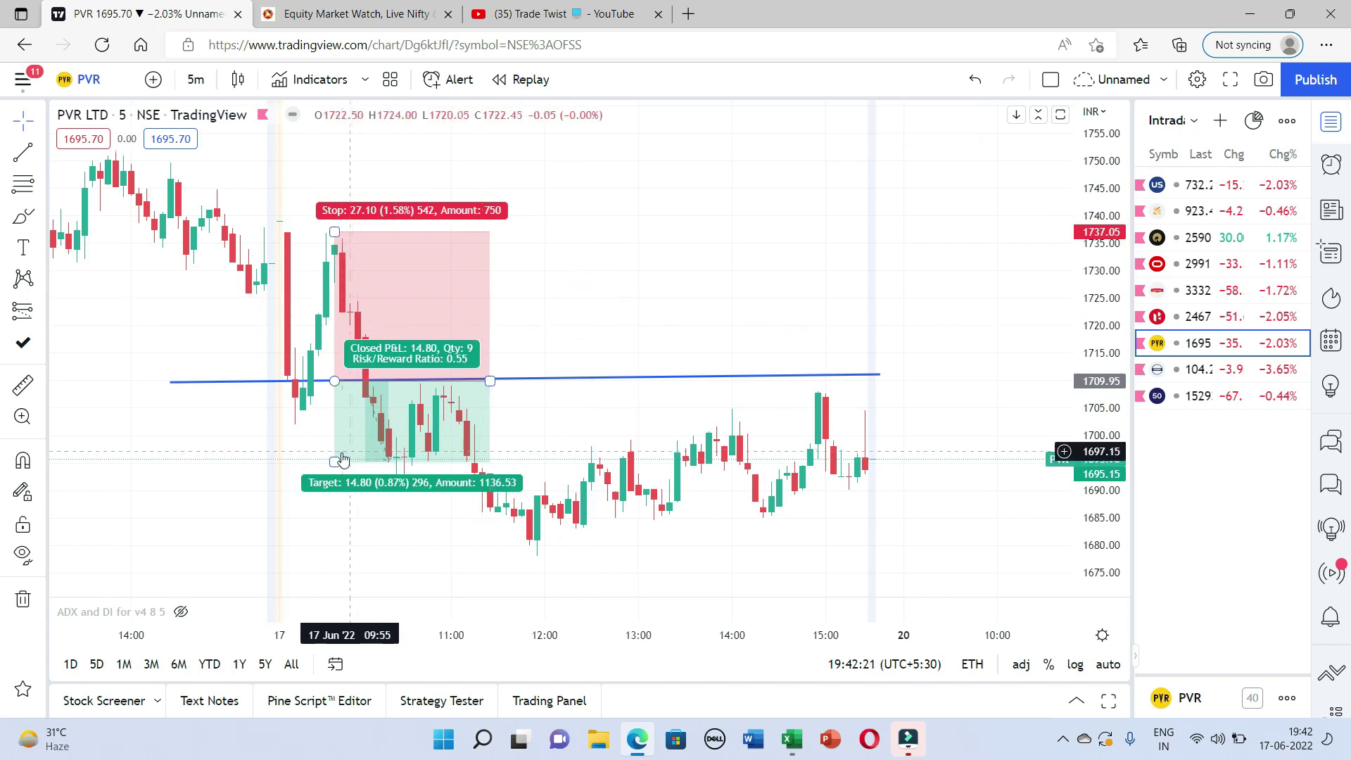
left_click_drag(334, 462, 349, 532)
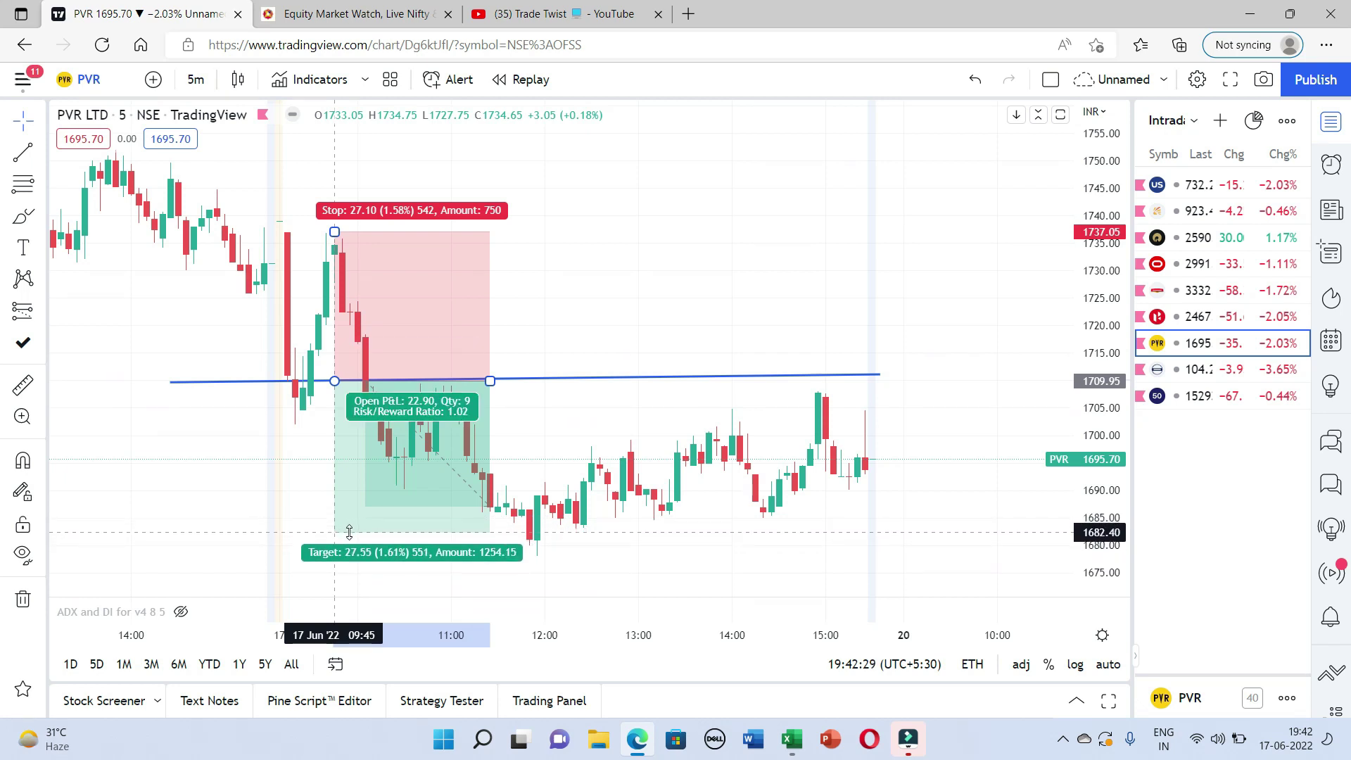
left_click(182, 501)
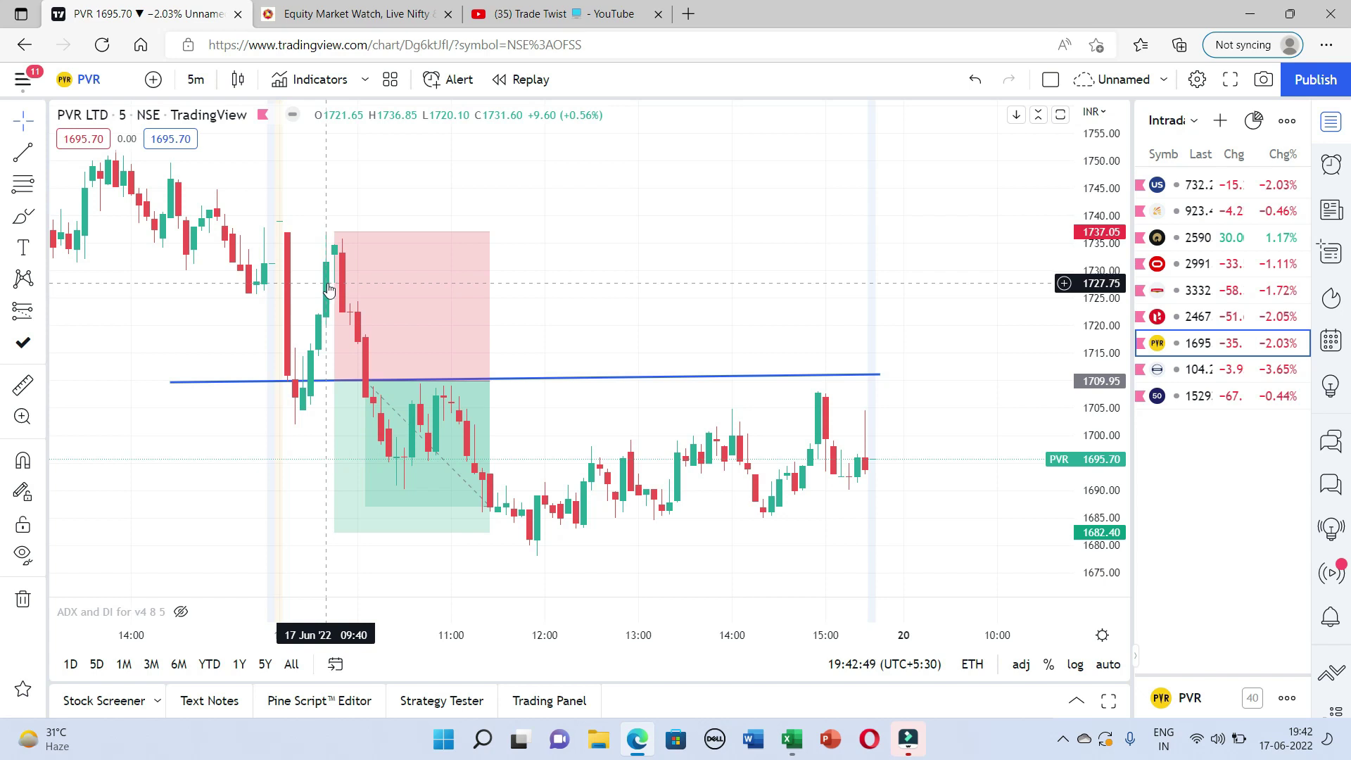
Inspect the PVR short position's stop and target, and check the filtered stock list in Excel for the remaining stock.
left_click(405, 275)
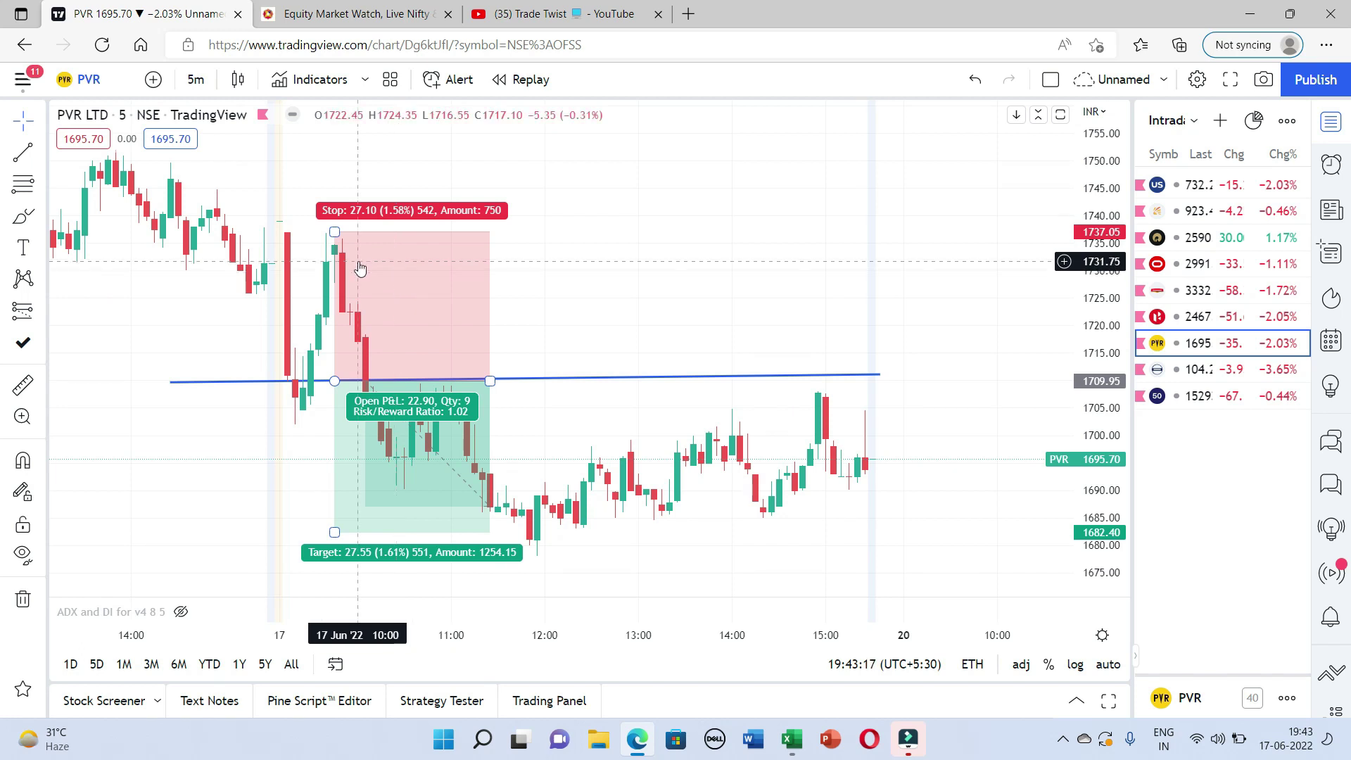
left_click(663, 331)
left_click(474, 512)
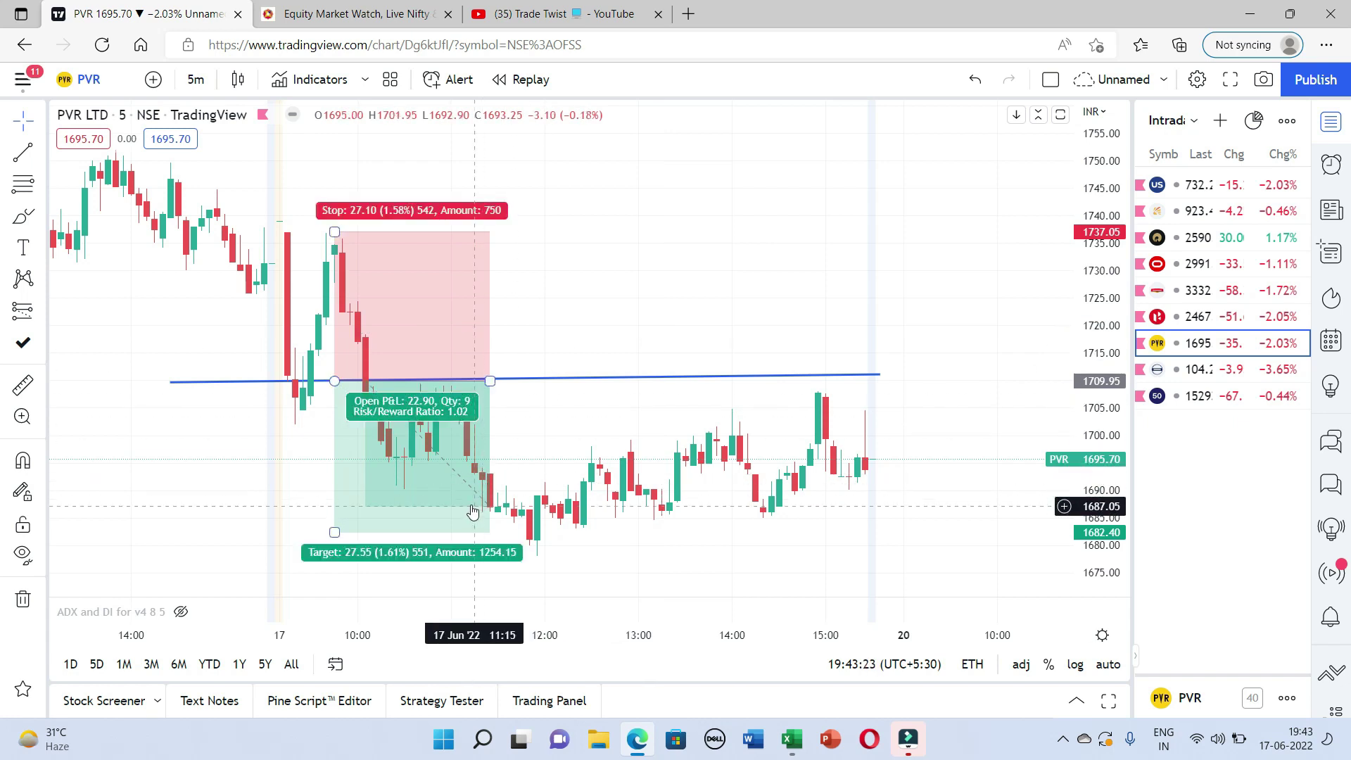
left_click(792, 740)
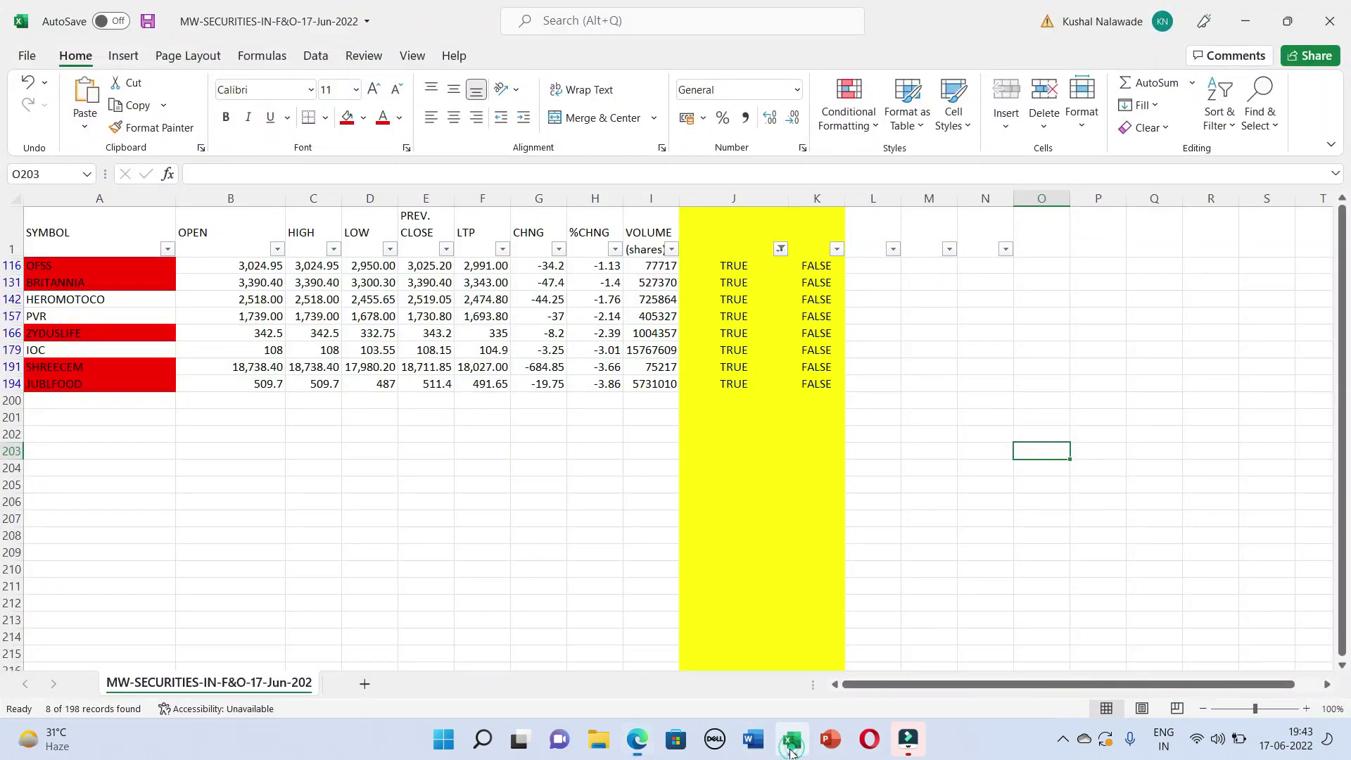
left_click(793, 751)
Open the HEROMOTOCO chart and draw a nearly horizontal trend line from 2471.80 on 16 Jun 13:35 to 2473.60 on 20 Jun 09:55.
left_click(1194, 320)
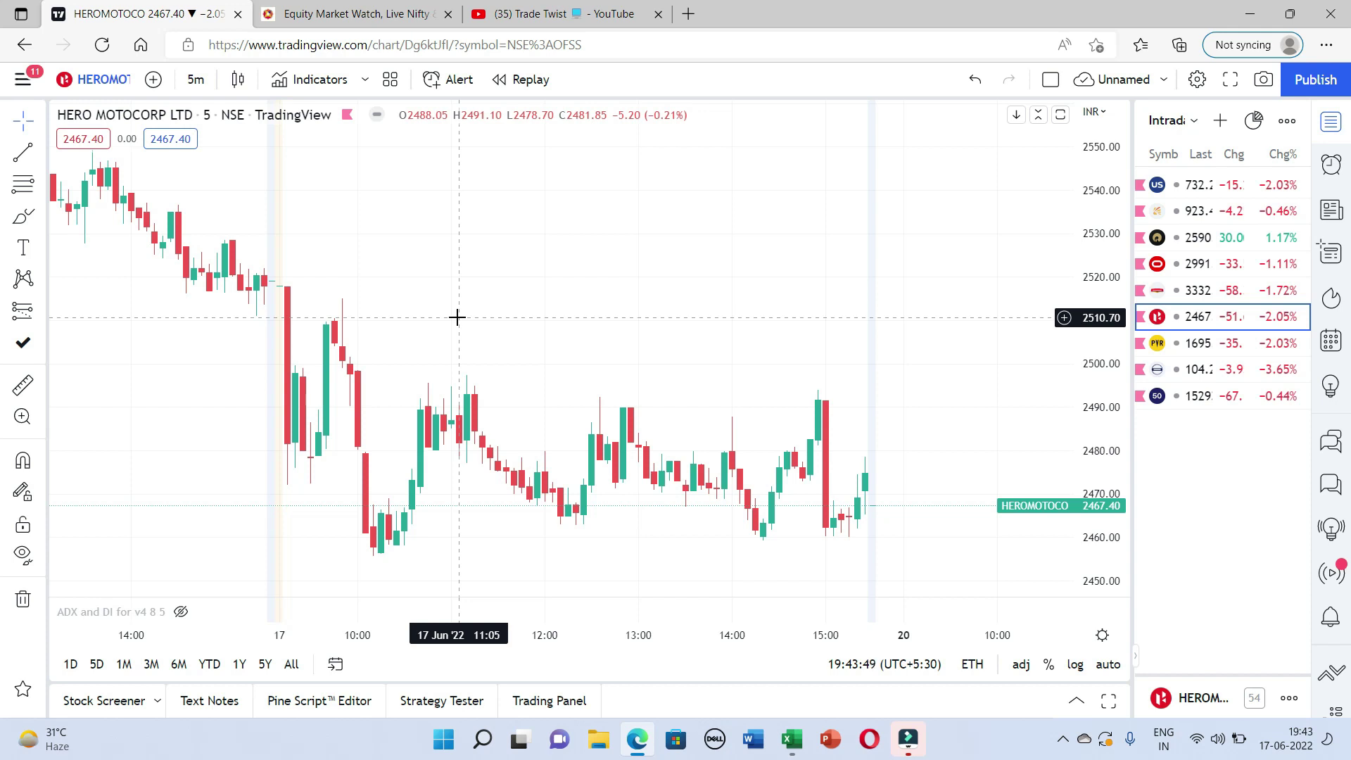
left_click_drag(410, 341, 431, 352)
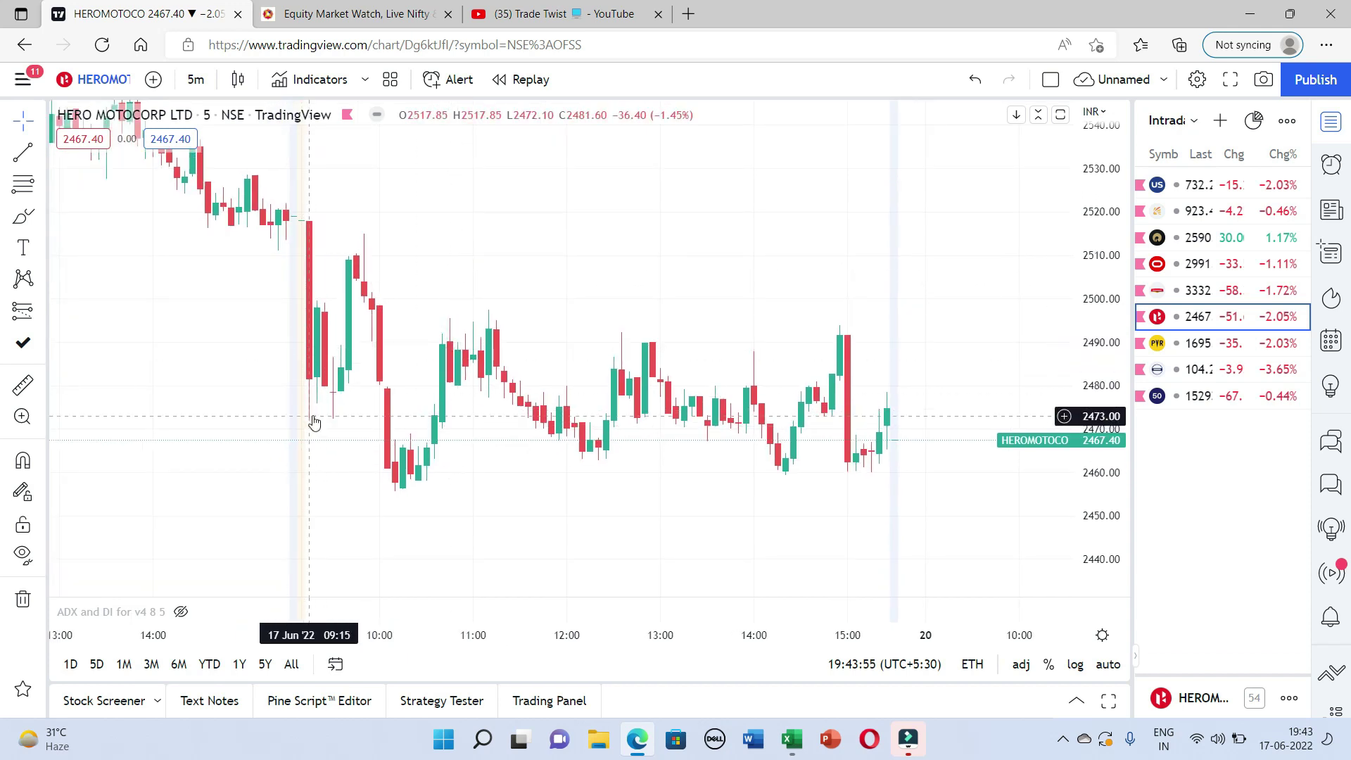
left_click(22, 152)
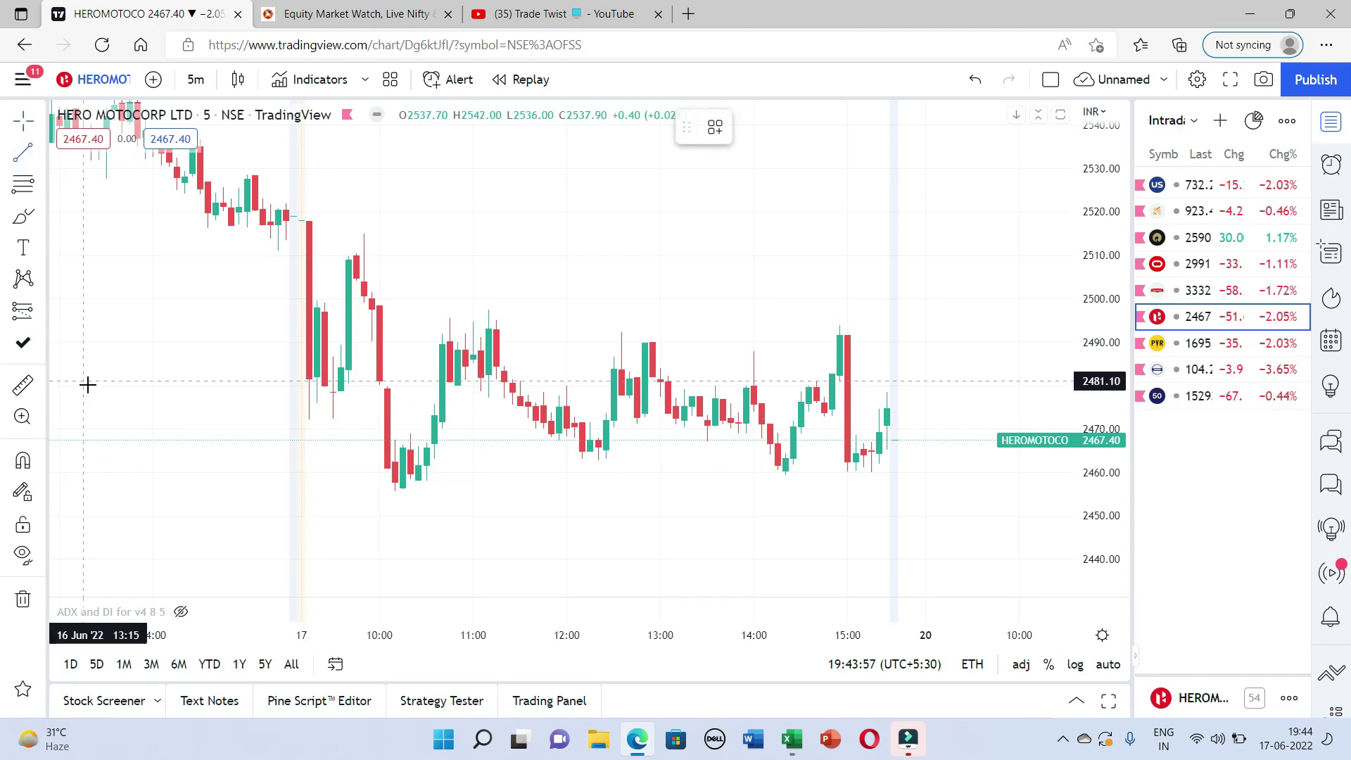
left_click(112, 420)
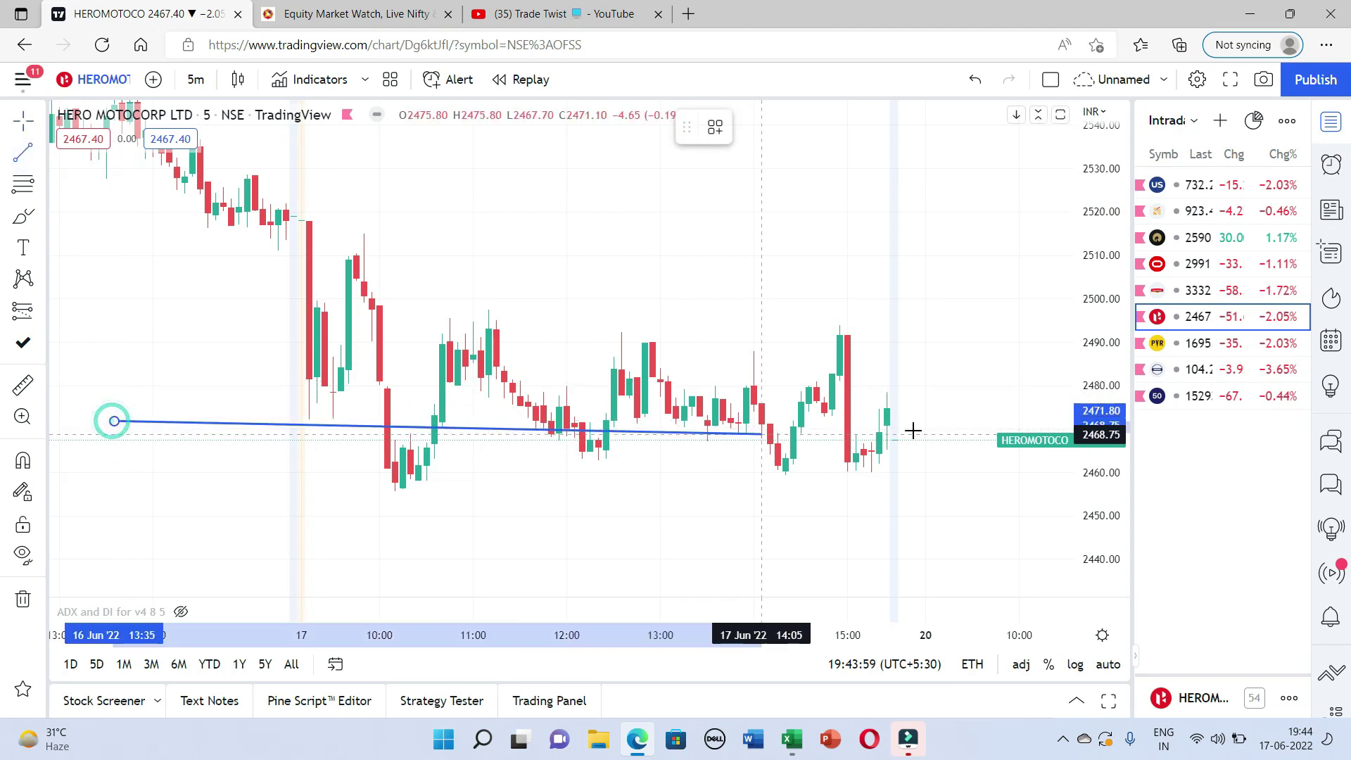
left_click(1014, 413)
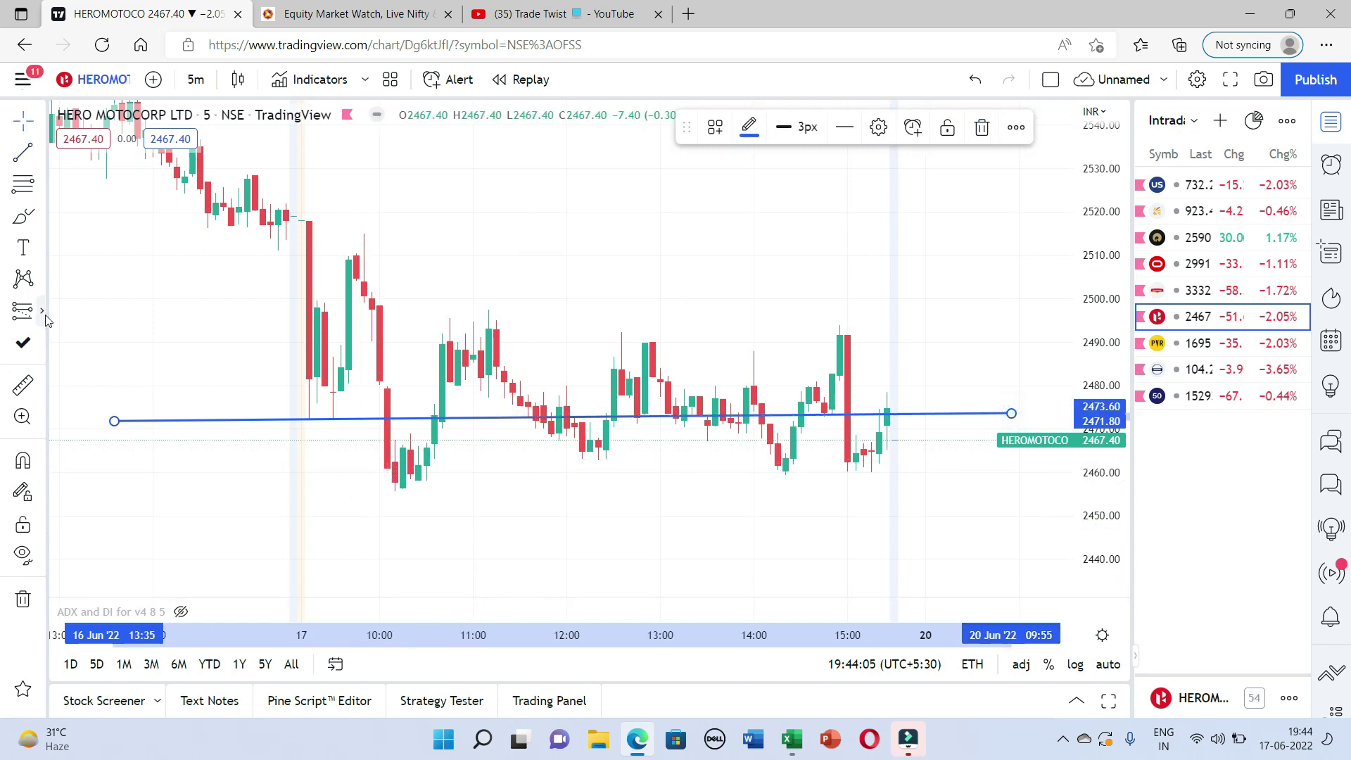
Place a Short Position at 2472.60 on HEROMOTOCO's 17 Jun 10:15 candle, with its stop at 2517.20 and target at 2427.90.
left_click(43, 312)
left_click(92, 345)
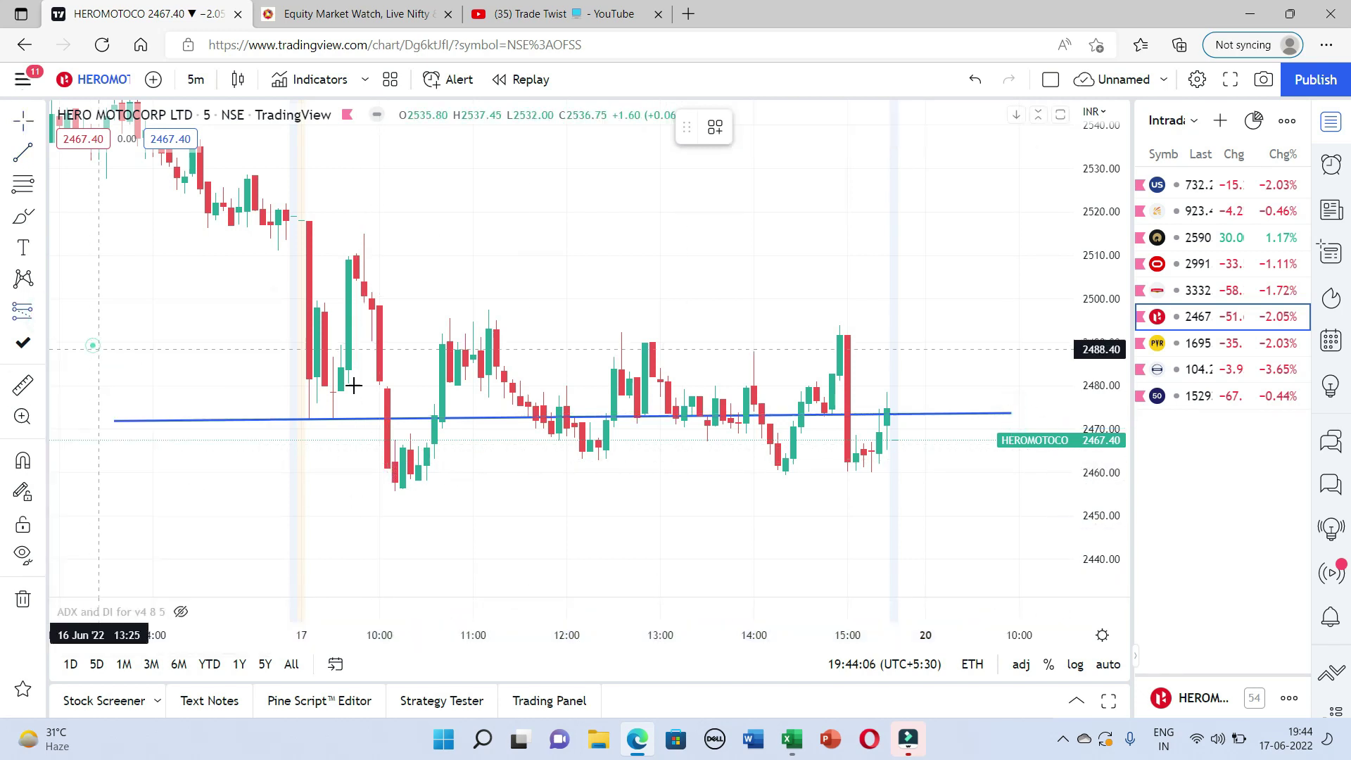
left_click(404, 417)
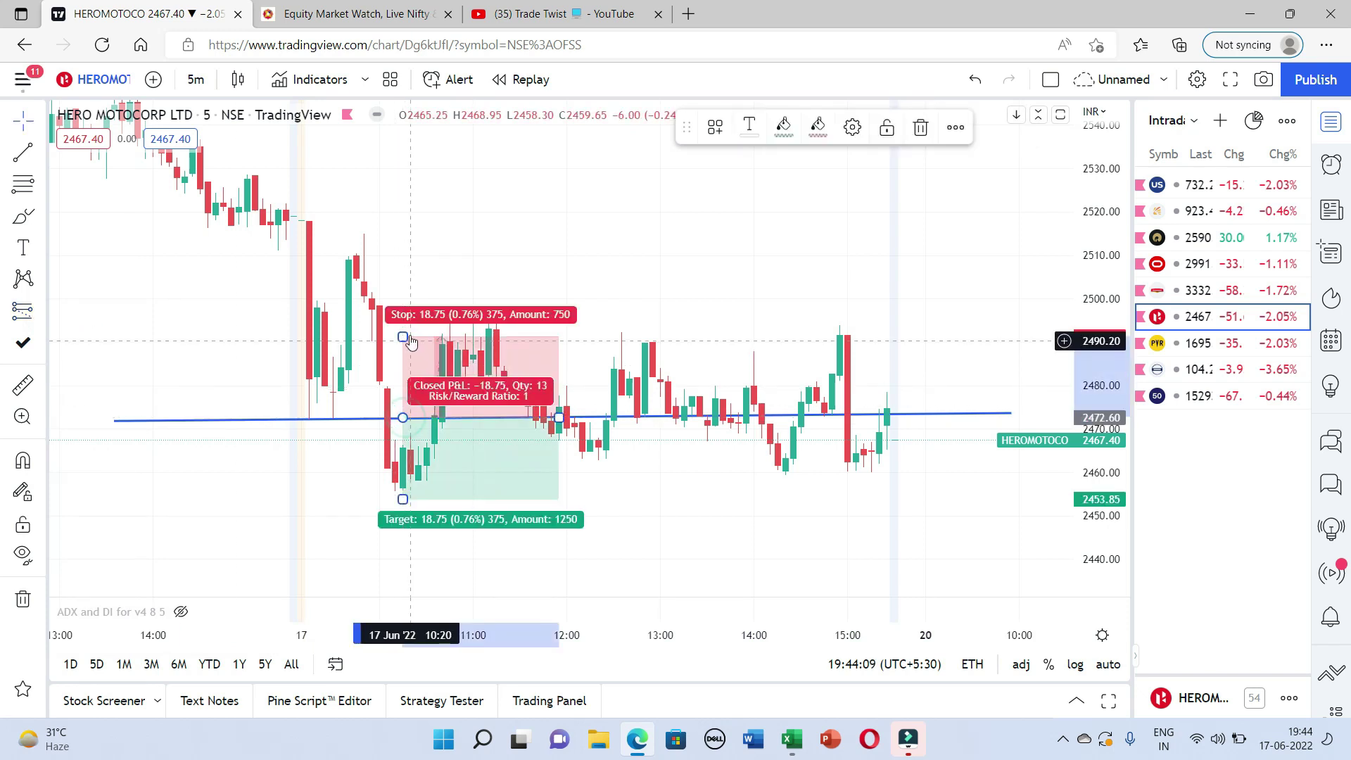
left_click_drag(403, 330, 402, 223)
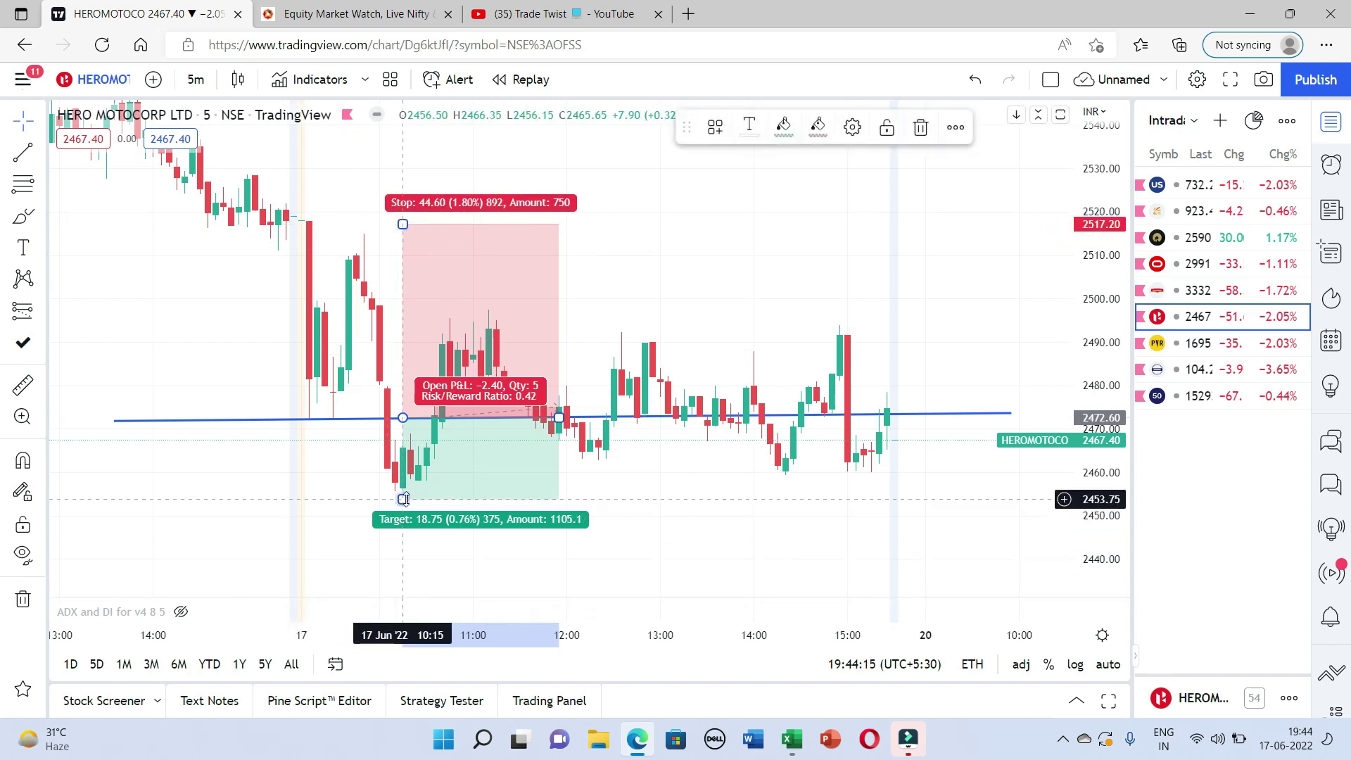
left_click_drag(403, 499, 401, 586)
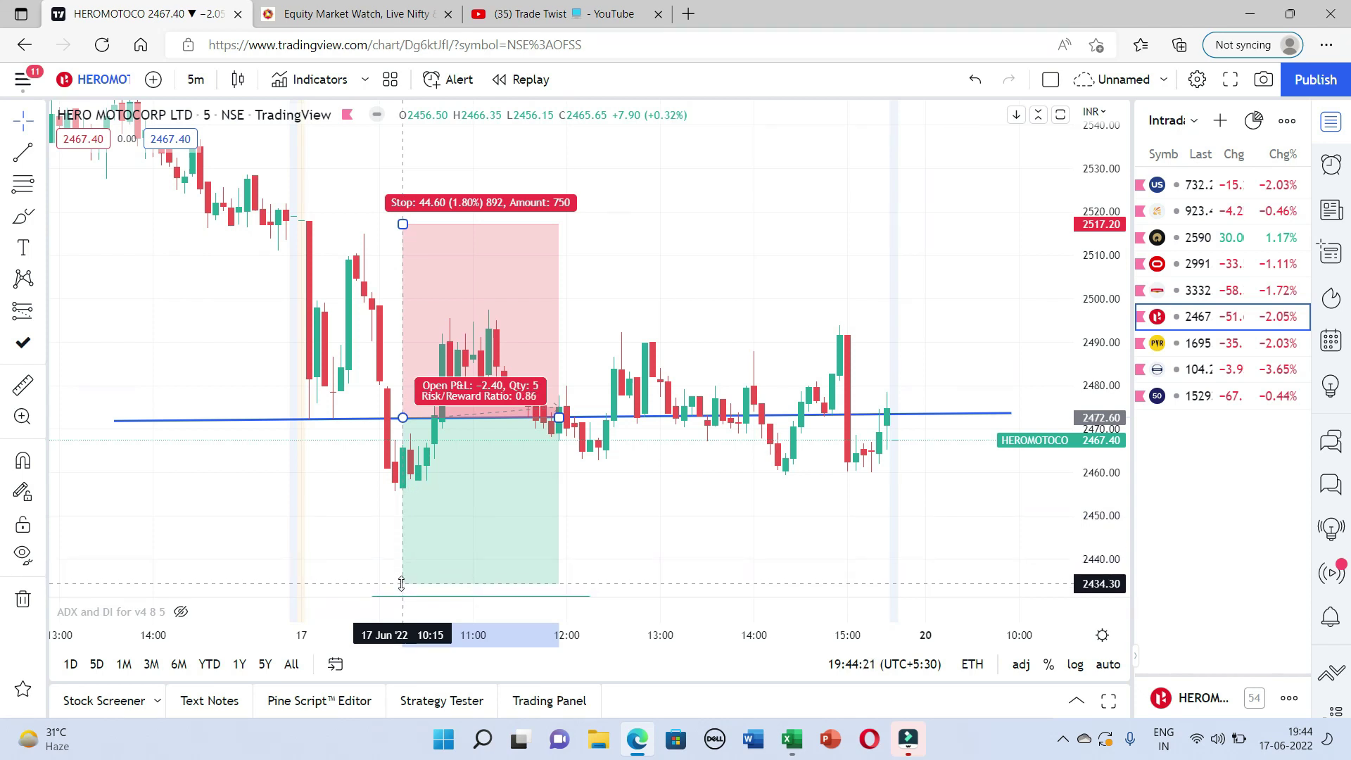
left_click_drag(1089, 301, 1090, 347)
left_click_drag(402, 539, 404, 560)
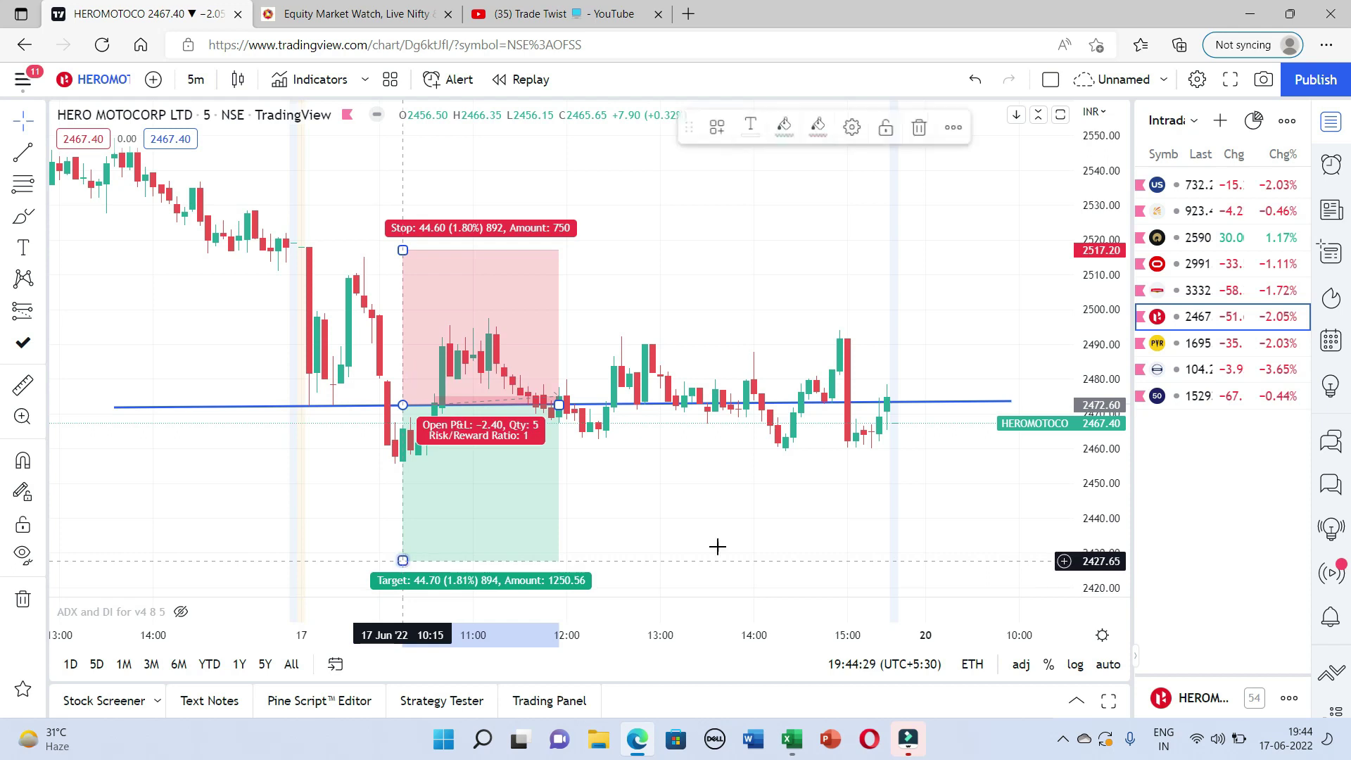
left_click(725, 537)
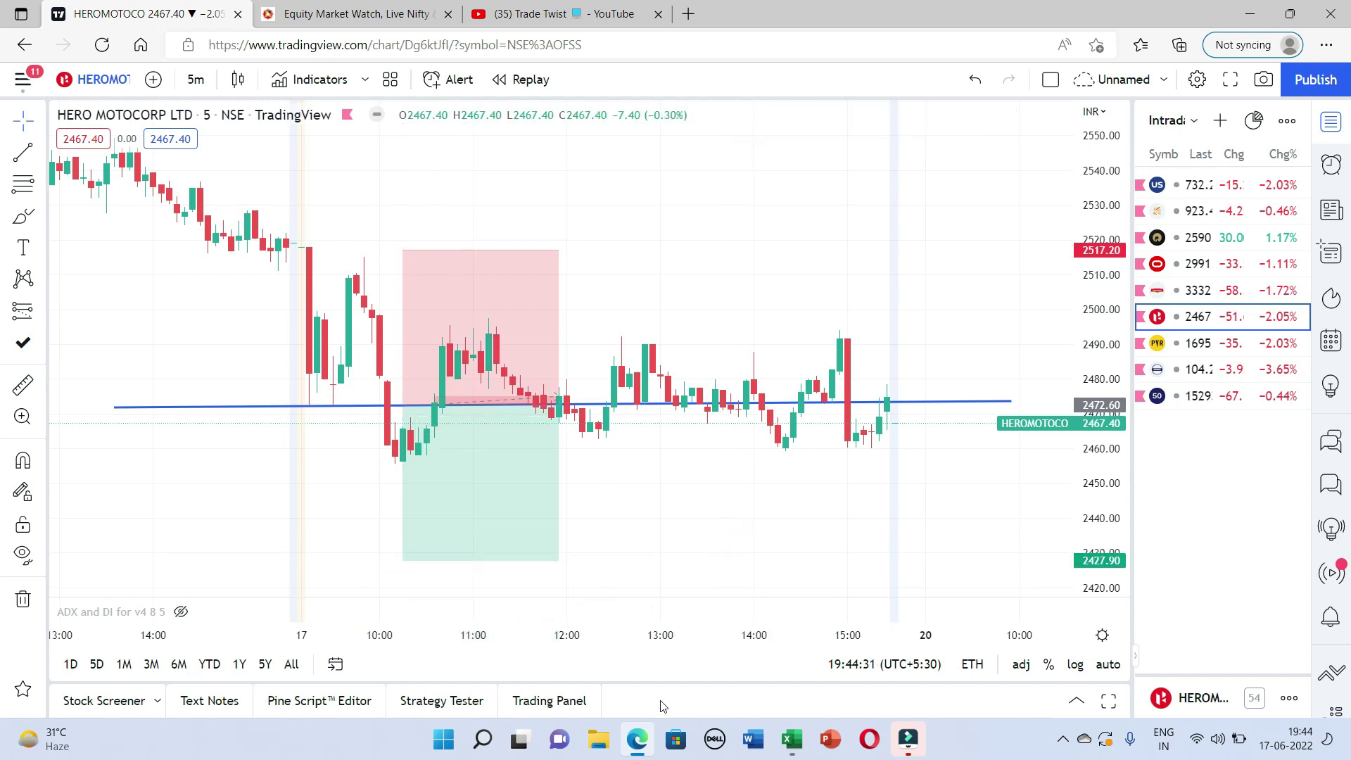
Raise the HEROMOTOCO short position's stop to 2519.00.
left_click(464, 323)
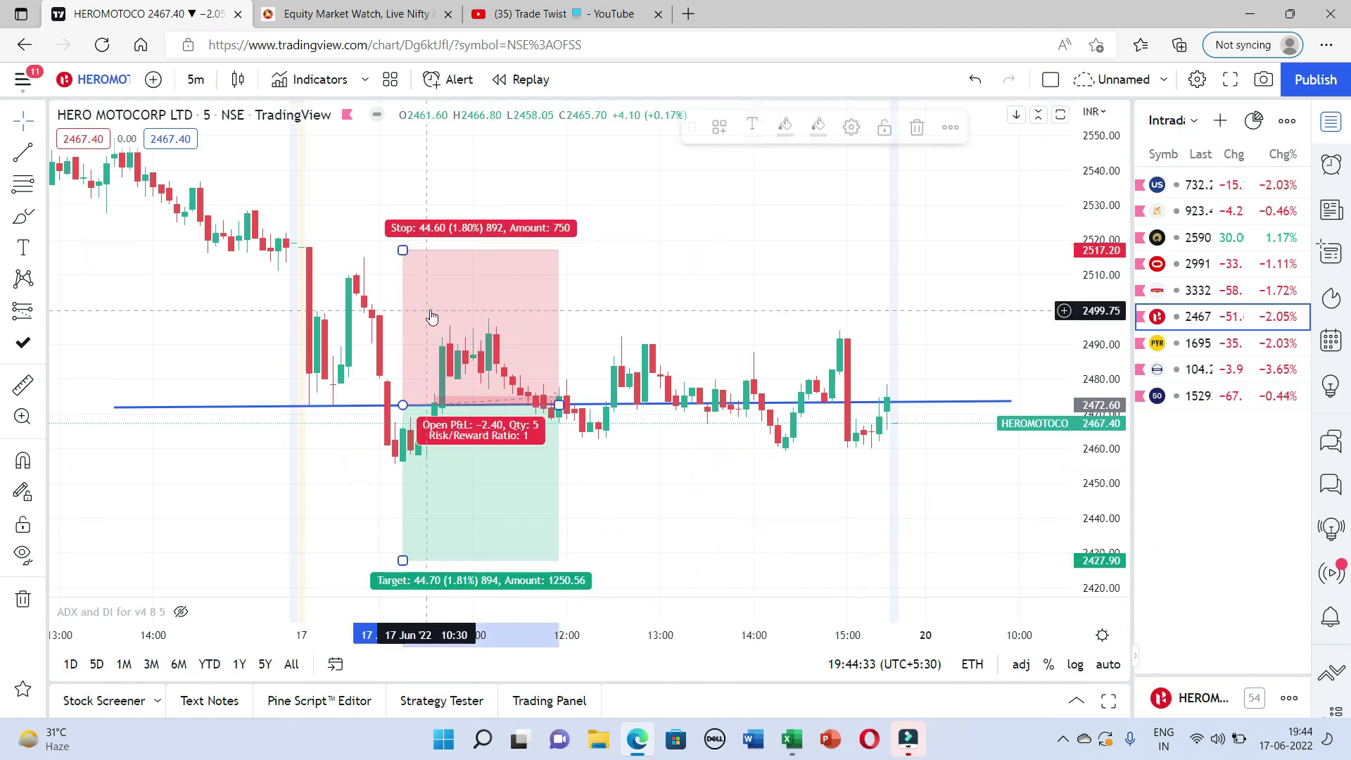
left_click_drag(403, 248, 402, 244)
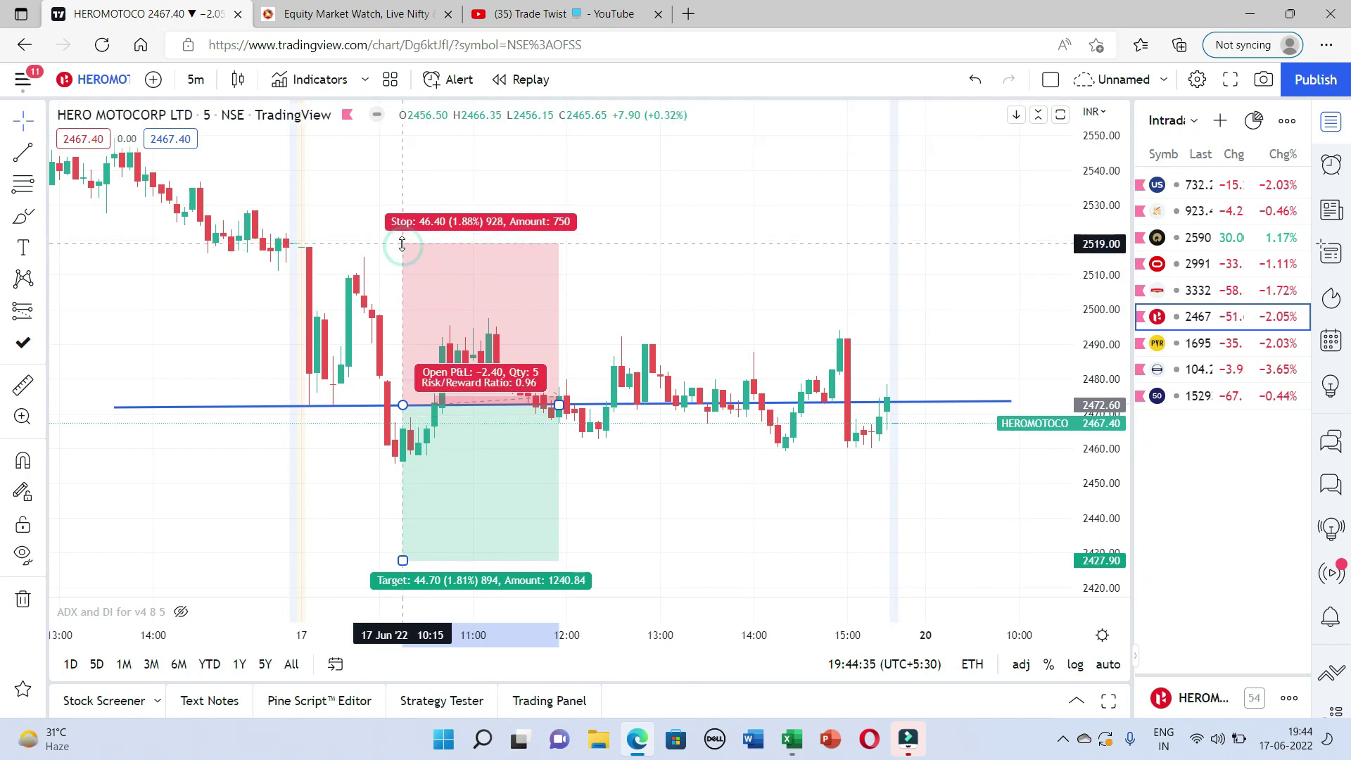
left_click(616, 301)
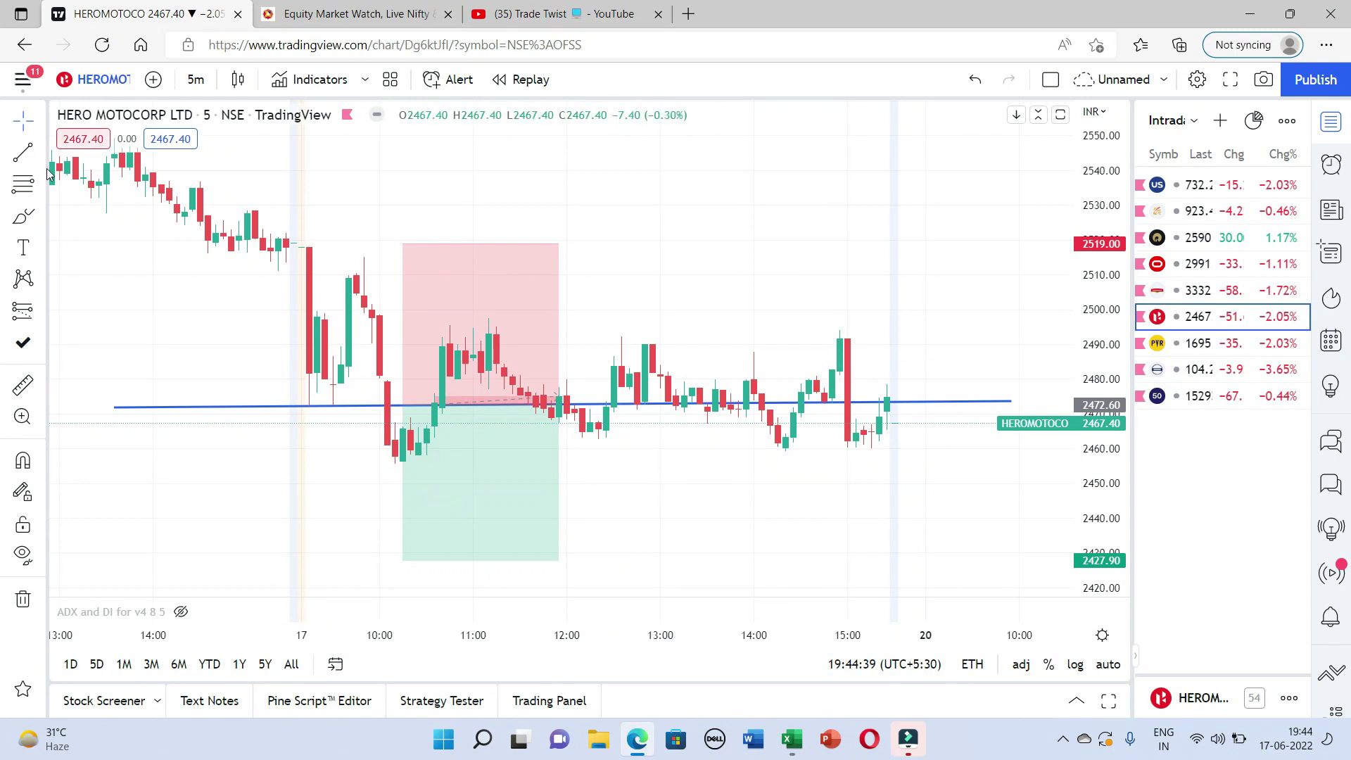
Widen the HEROMOTOCO short position to span the whole 17 Jun session, starting at 09:15 with its entry at 2472.45.
mouse_move(564, 392)
left_mouse_down()
mouse_move(562, 404)
mouse_move(916, 430)
left_mouse_up()
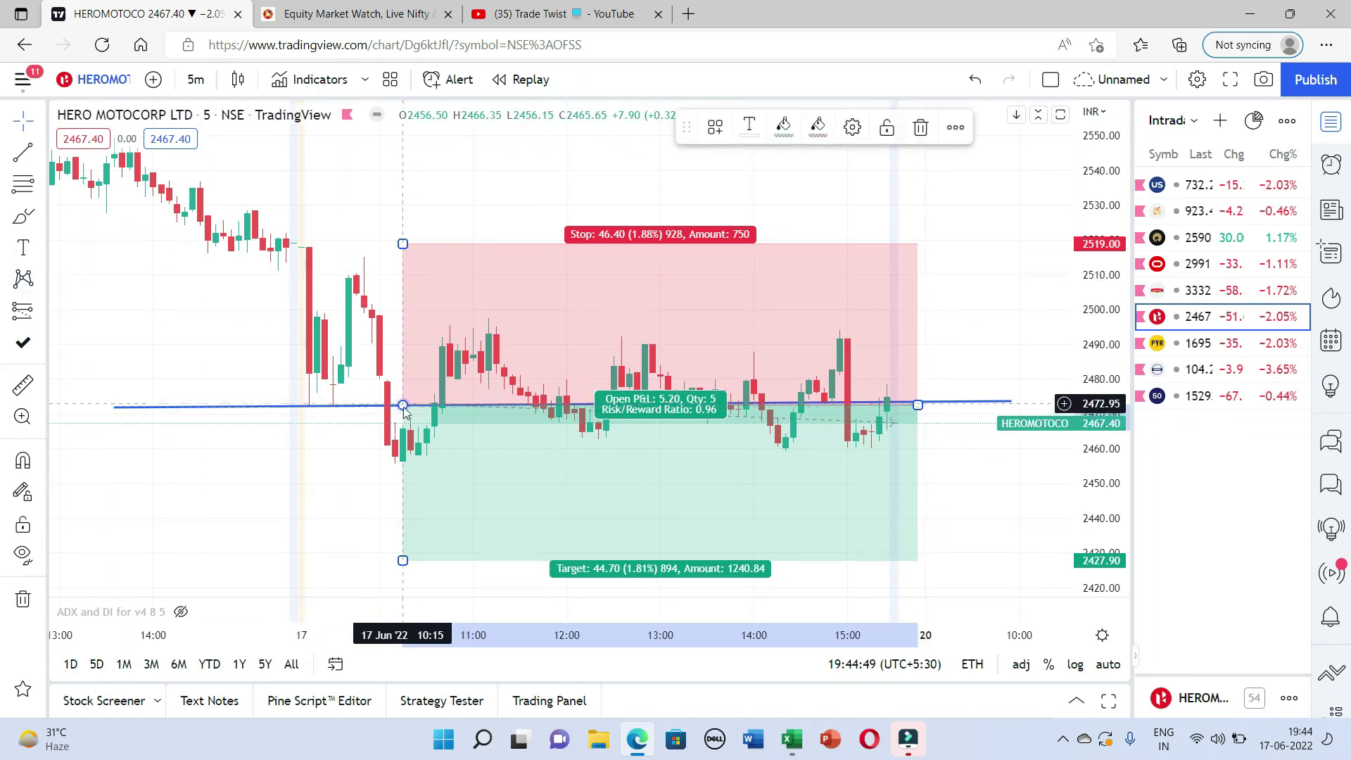
left_click_drag(399, 404, 311, 406)
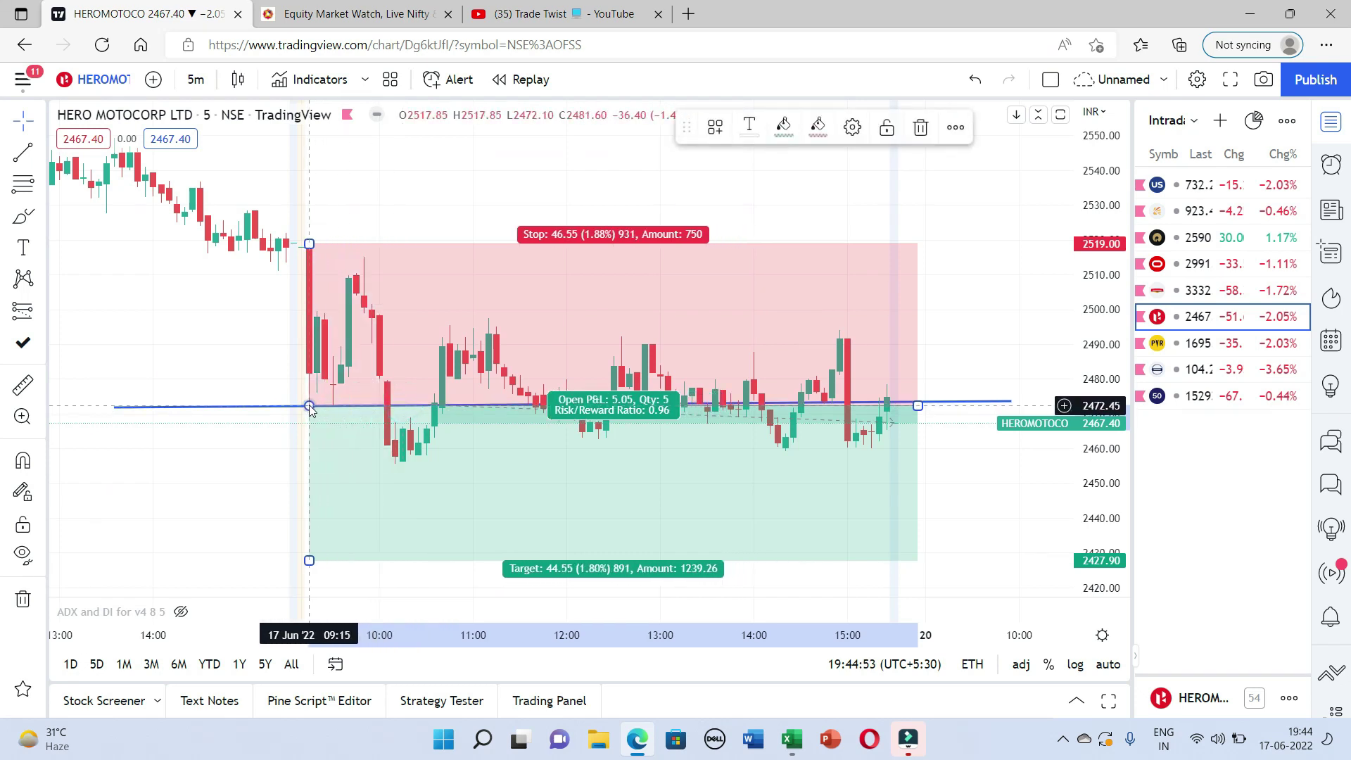
left_click(172, 445)
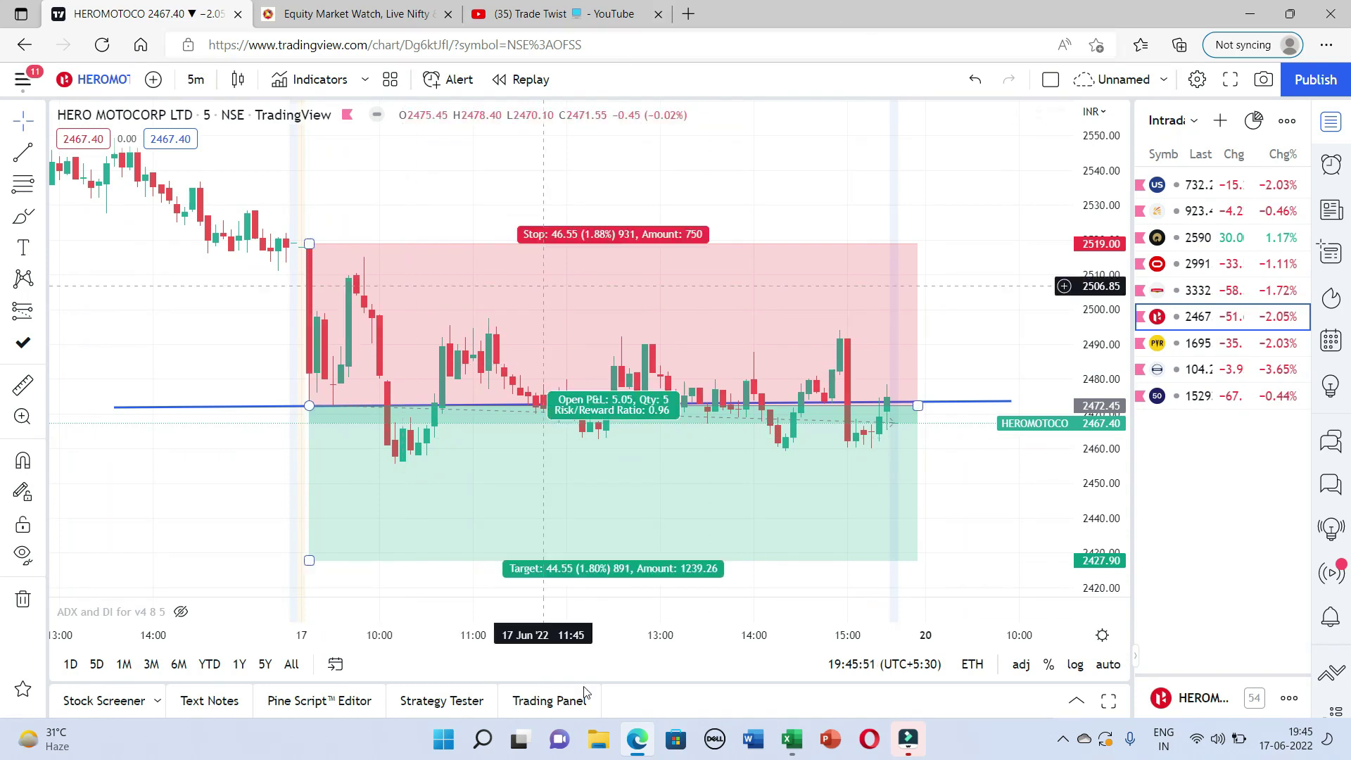
Switch to the filtered F&O stock list in Excel.
left_click(806, 746)
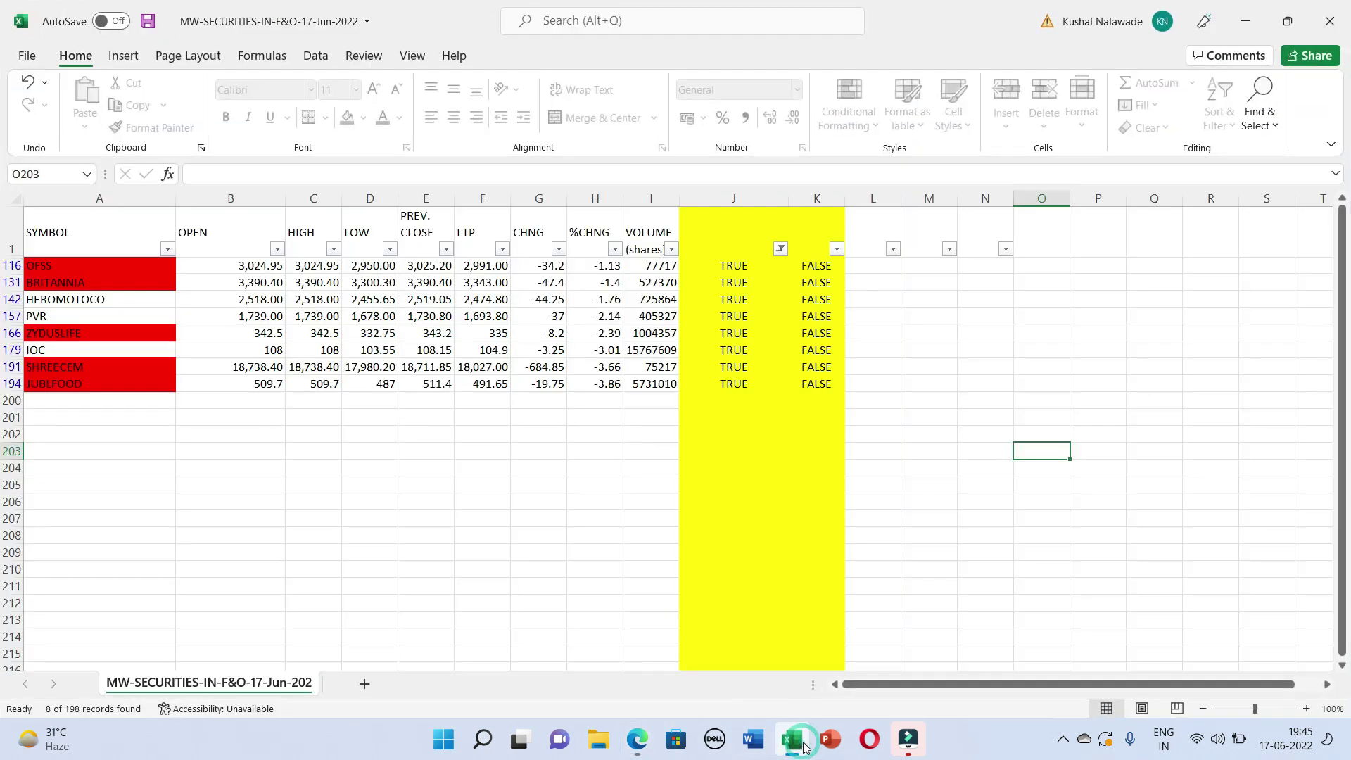